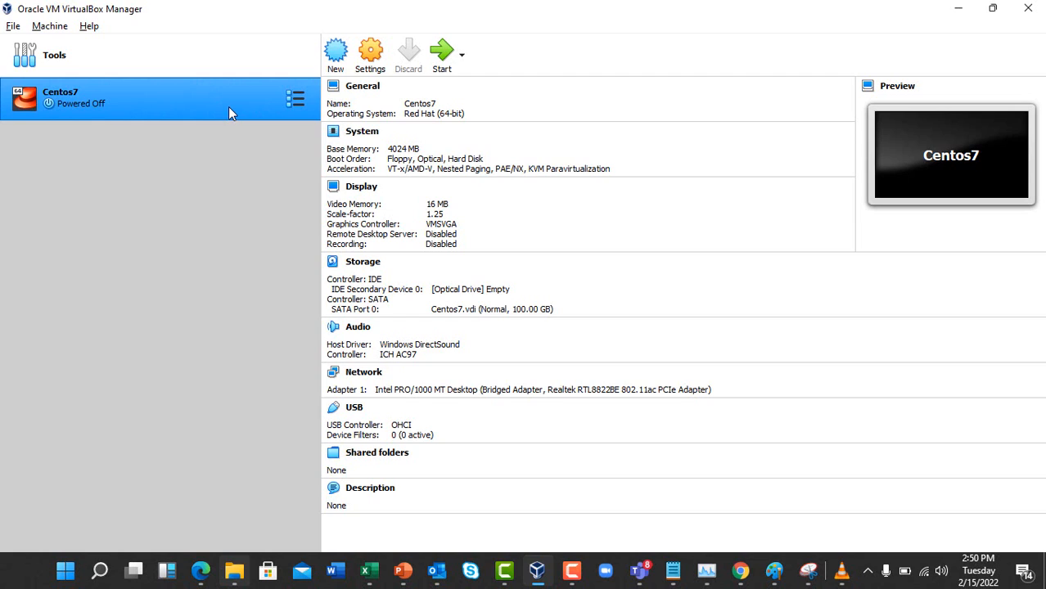
# Boot the Centos7 virtual machine from the VirtualBox Manager list
pyautogui.doubleClick(264, 103)
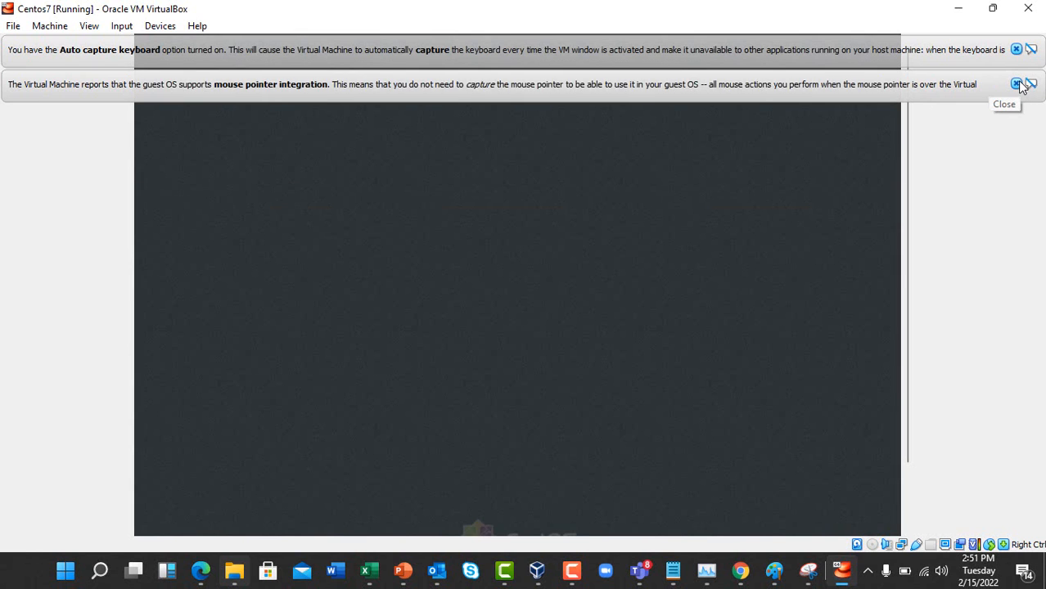
# Dismiss the mouse and keyboard notices, then sign in to the CentOS guest with the account password
pyautogui.click(1016, 84)
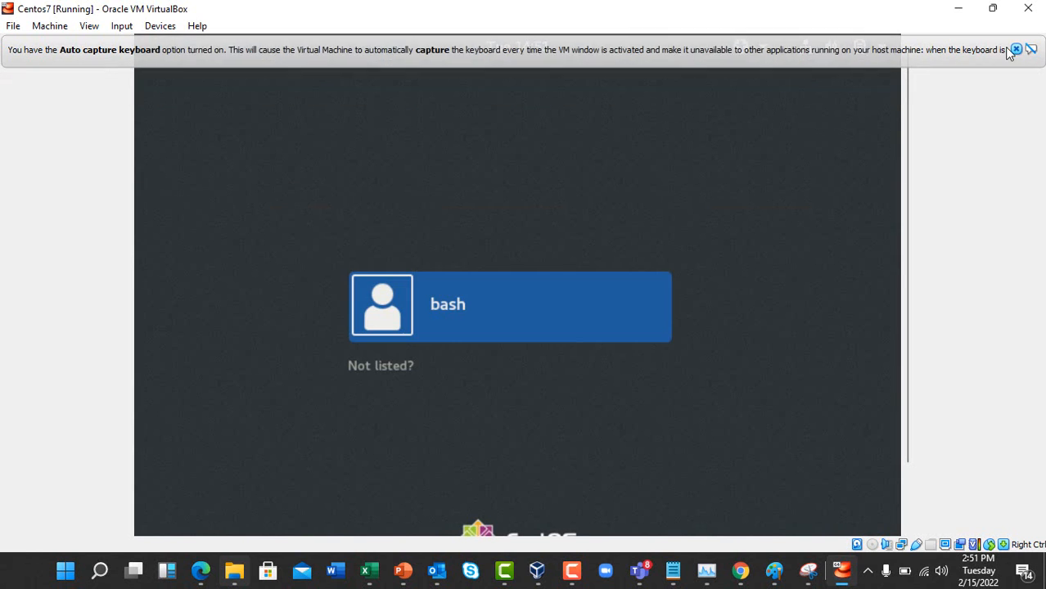
pyautogui.click(1016, 50)
pyautogui.click(608, 325)
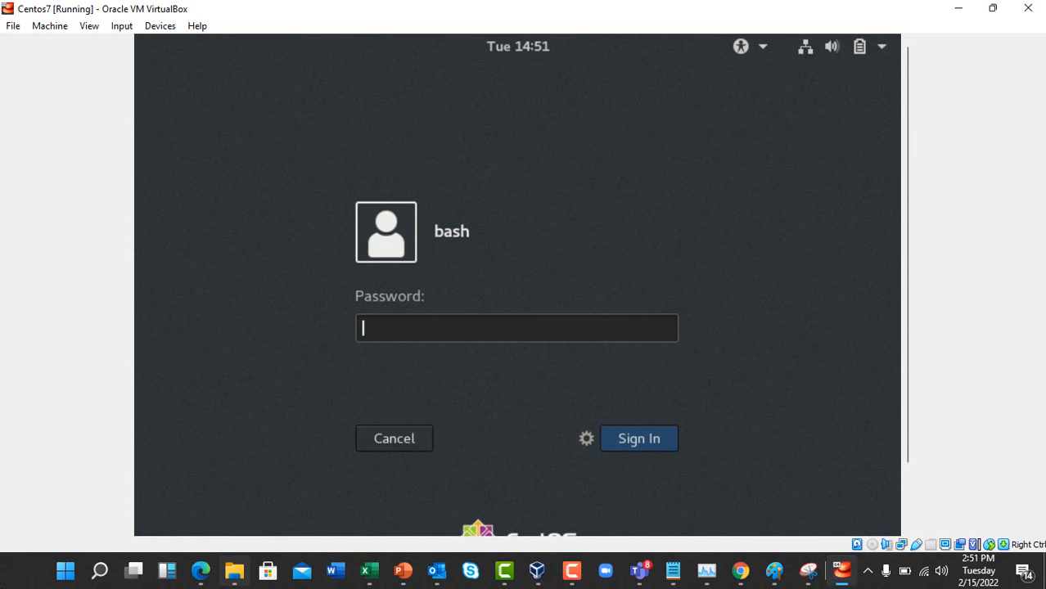
pyautogui.write('••••')
pyautogui.press('Return')
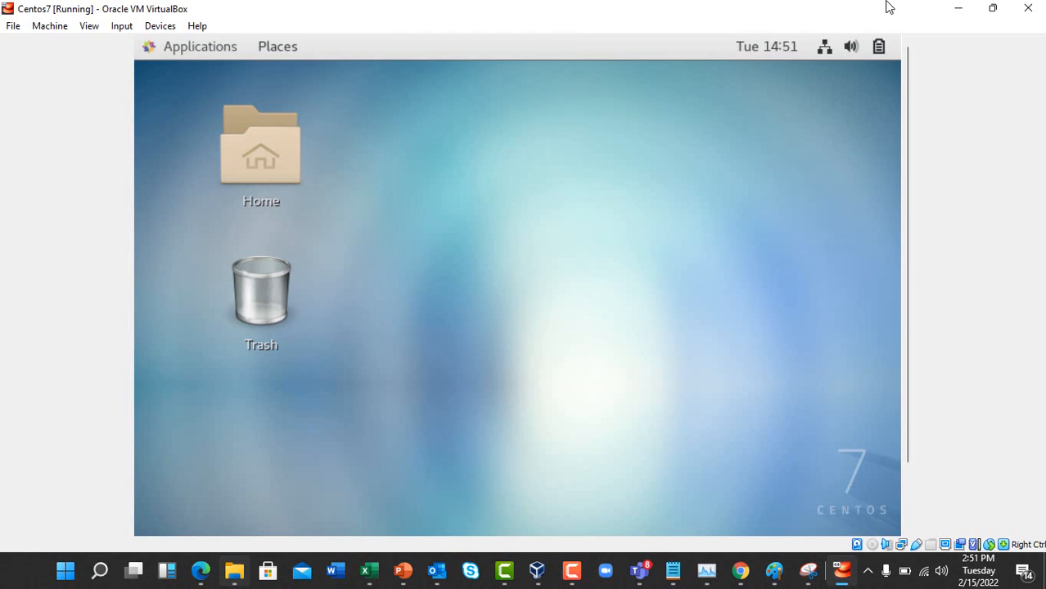
pyautogui.rightClick(538, 225)
pyautogui.click(512, 197)
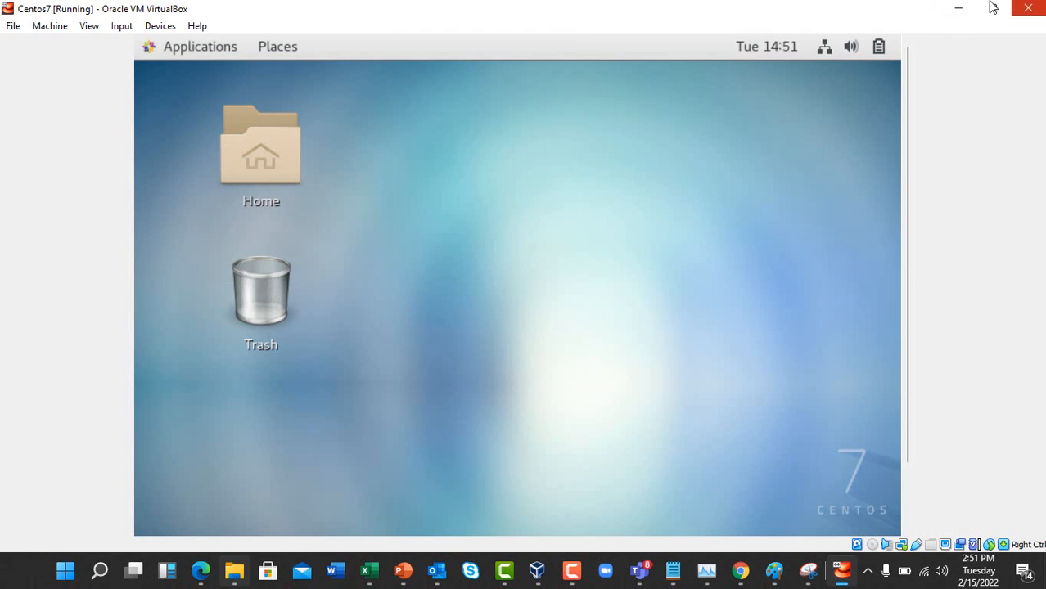
pyautogui.click(957, 10)
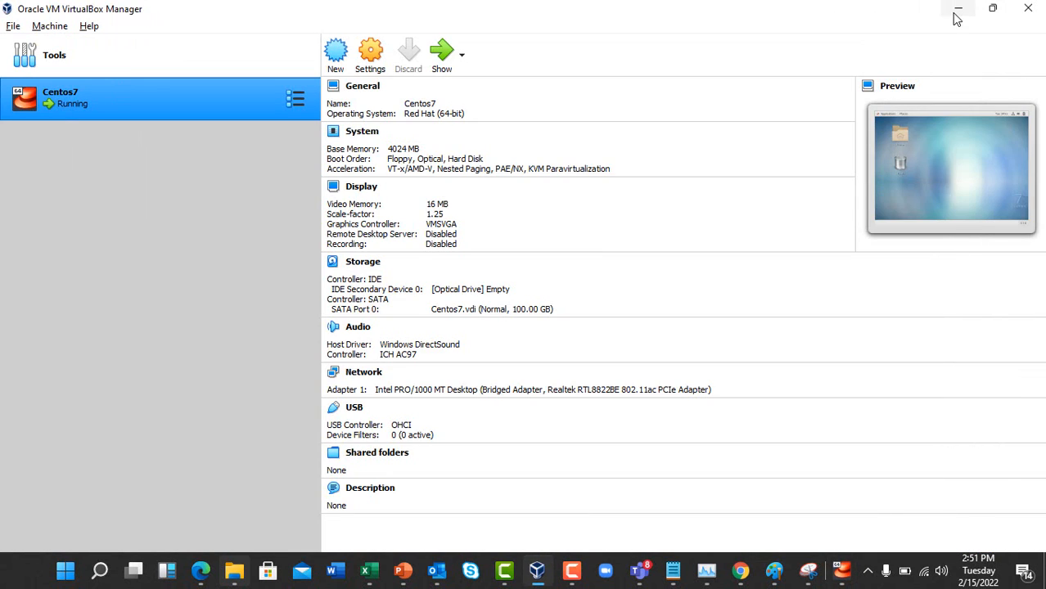
pyautogui.click(955, 10)
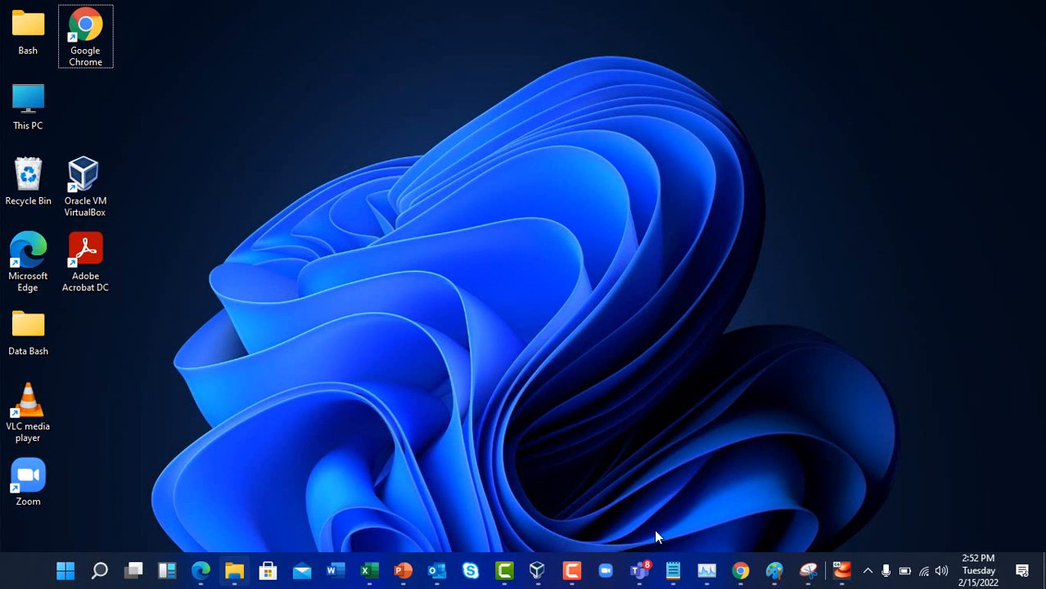
pyautogui.click(537, 573)
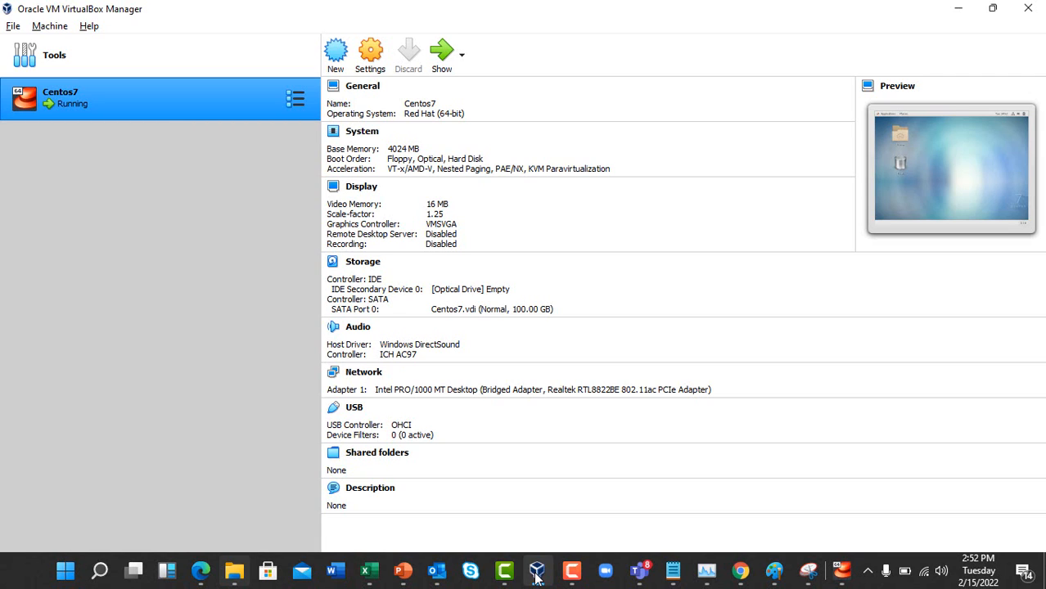
pyautogui.click(843, 566)
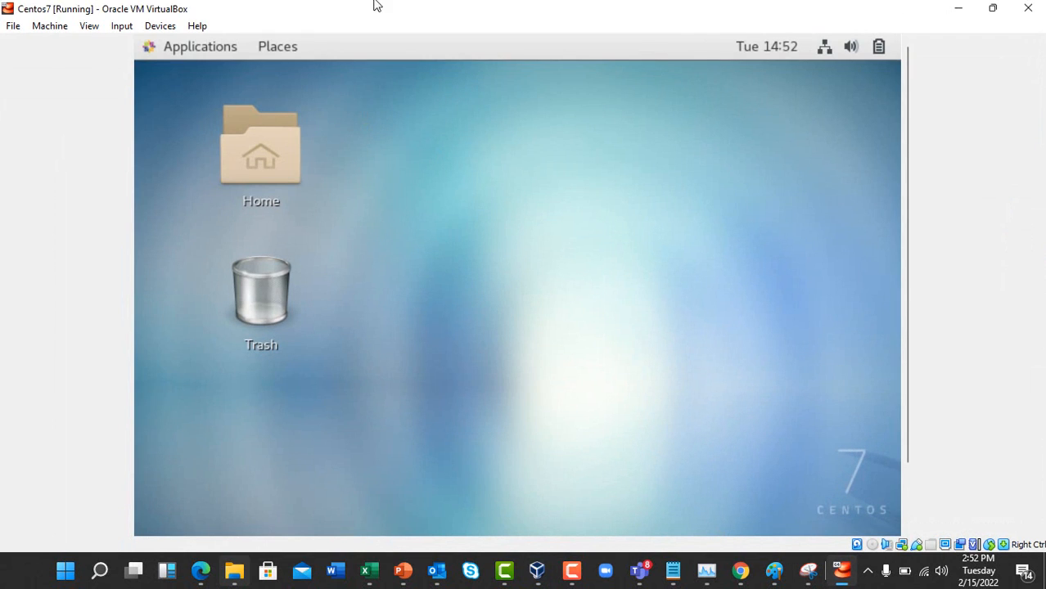
# Power off the Centos7 machine through File > Close
pyautogui.click(14, 27)
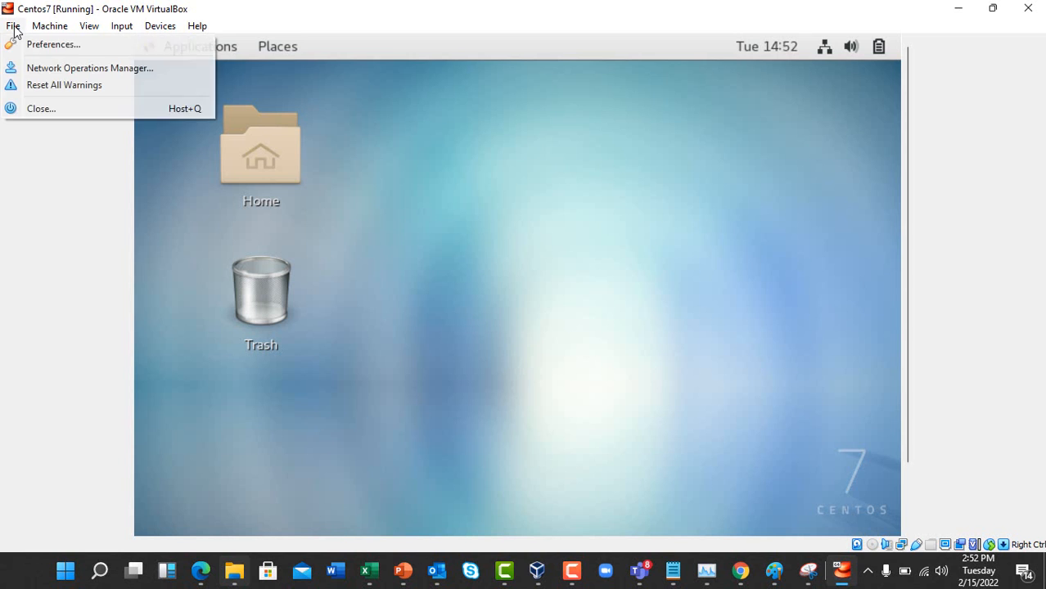
pyautogui.click(27, 109)
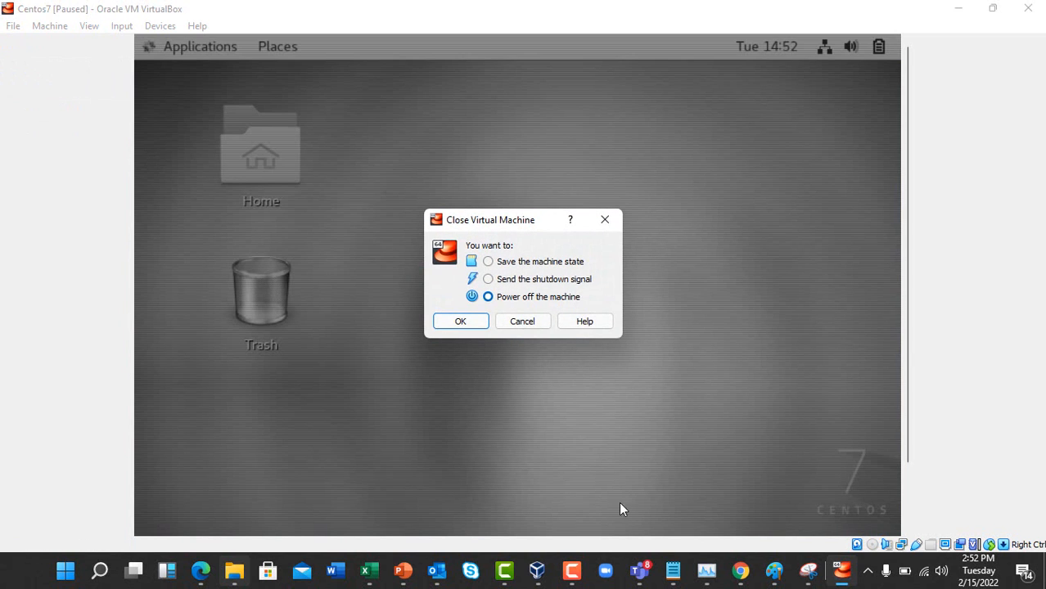
pyautogui.click(462, 324)
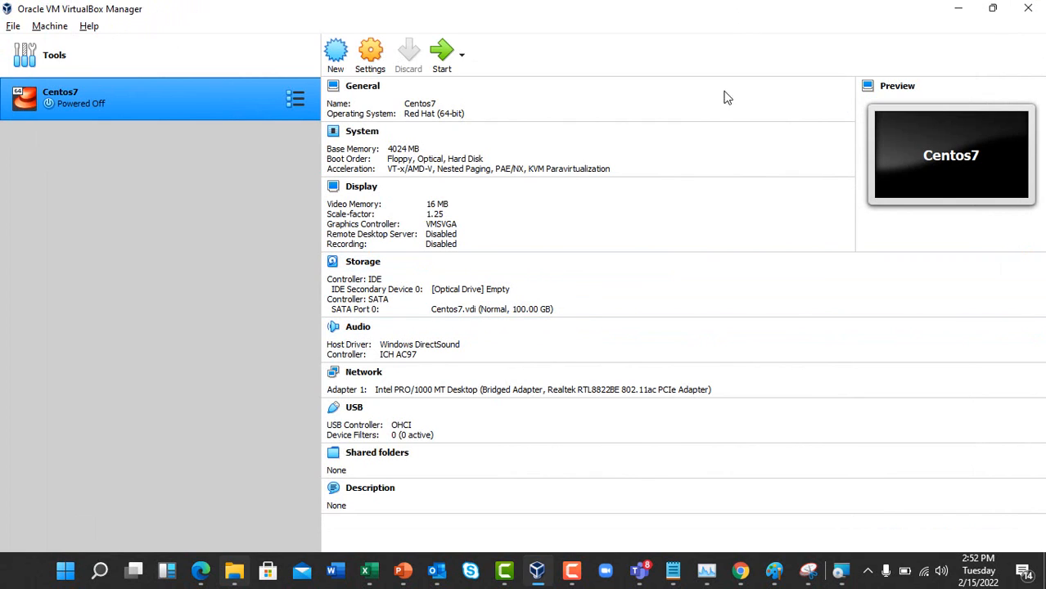
# In Centos7's General > Advanced settings, set Shared Clipboard and Drag'n'Drop to Bidirectional and save
pyautogui.rightClick(248, 94)
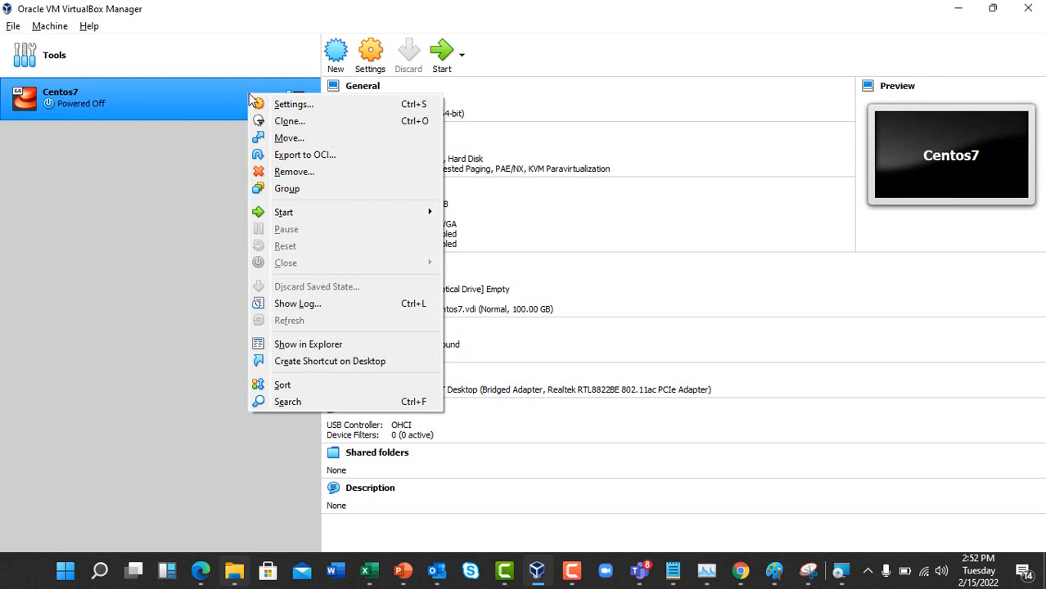
pyautogui.click(287, 104)
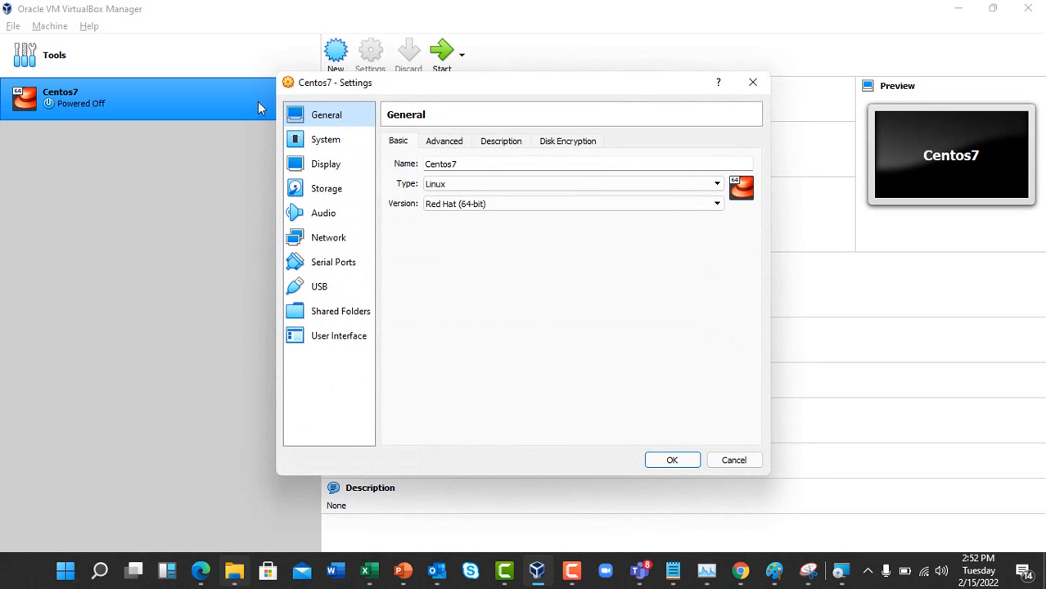
pyautogui.click(442, 143)
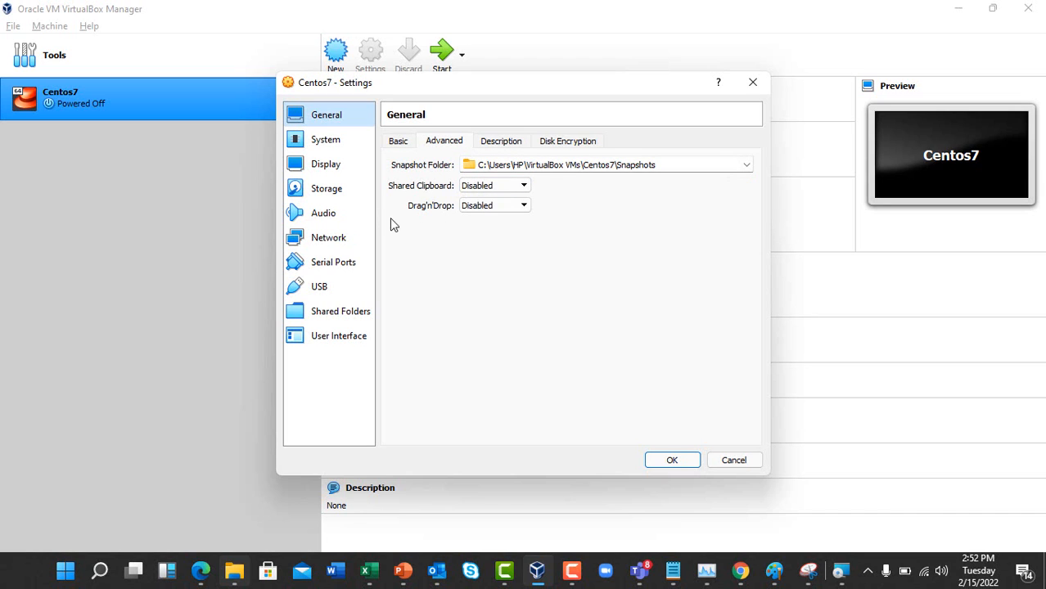
pyautogui.click(523, 187)
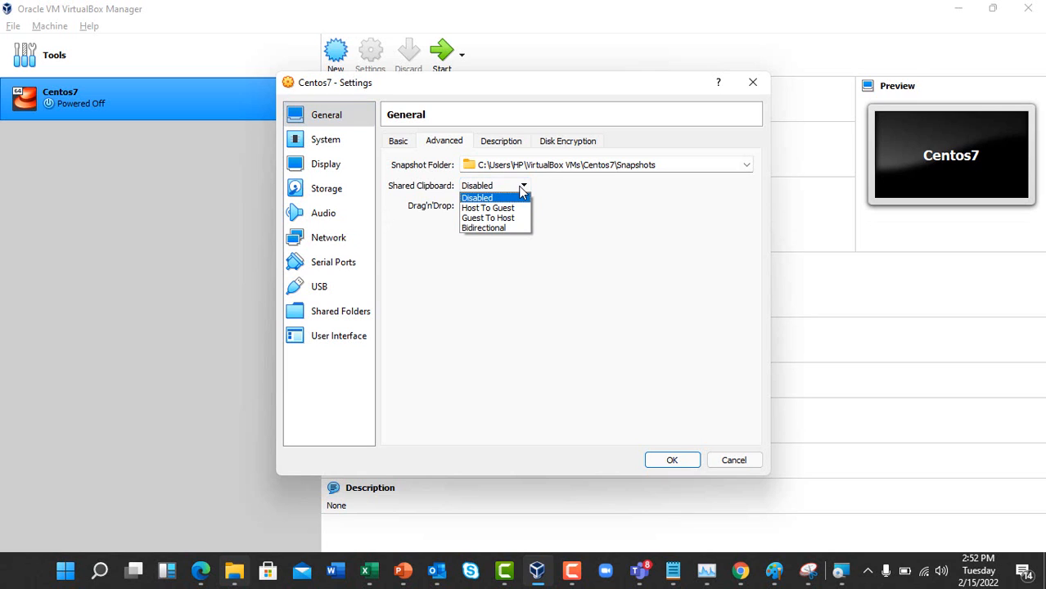
pyautogui.click(485, 229)
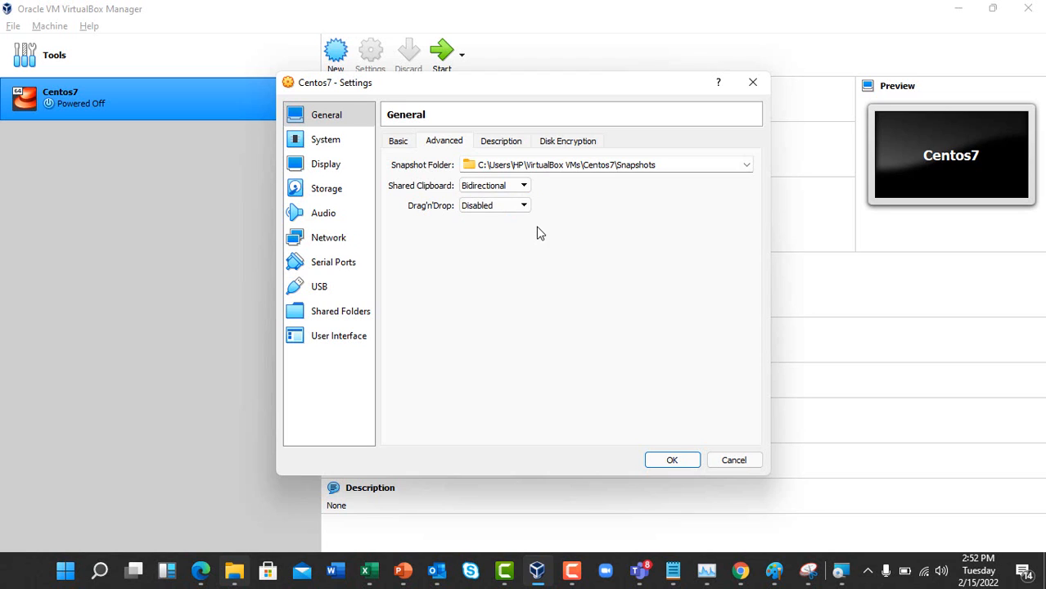
pyautogui.click(524, 207)
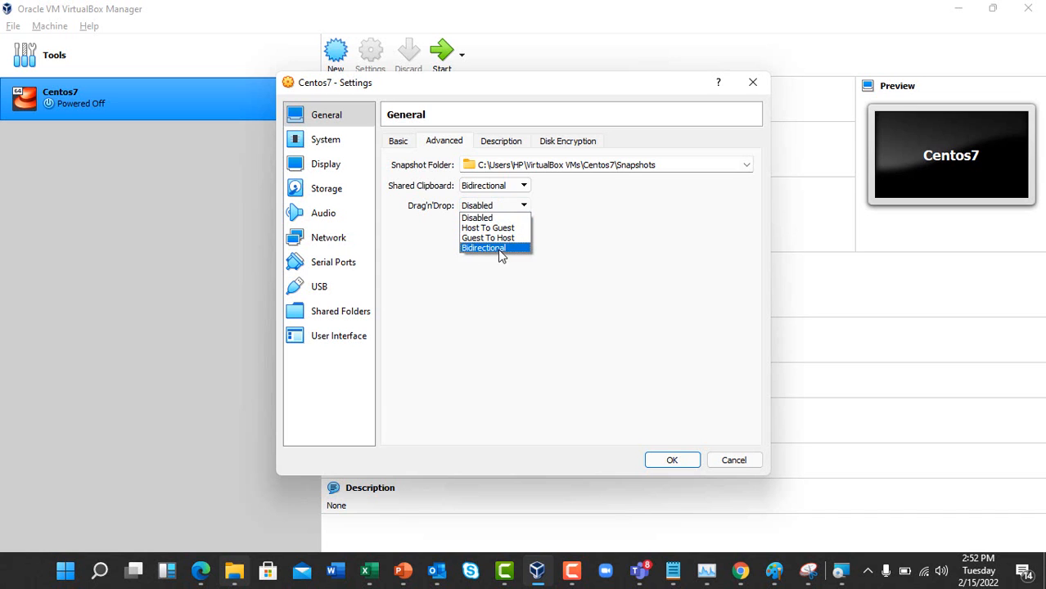
pyautogui.click(498, 248)
pyautogui.click(670, 460)
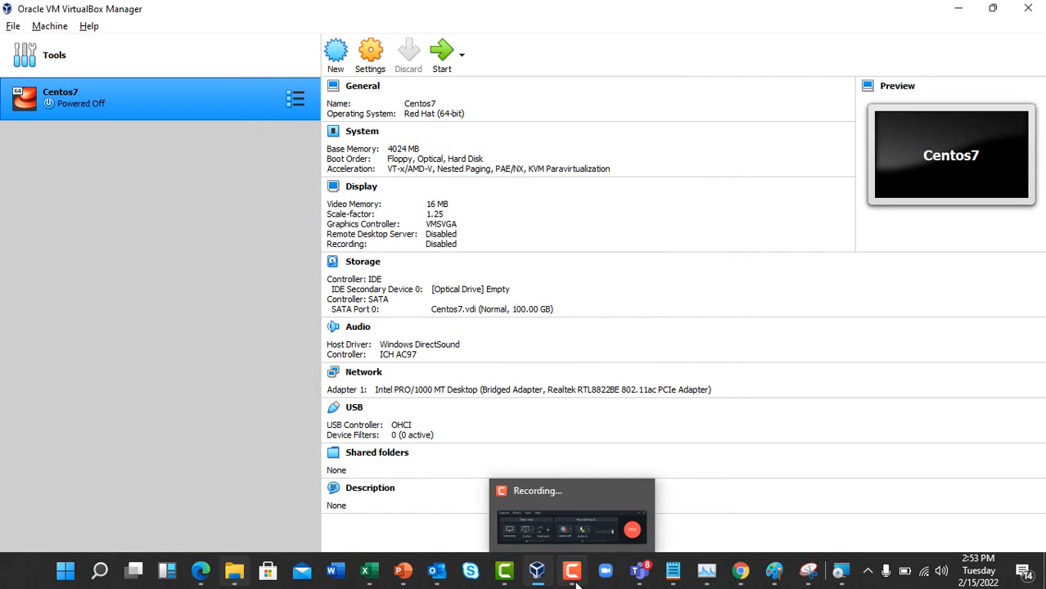
# Pause the Camtasia screen recording from its taskbar controls
pyautogui.click(572, 571)
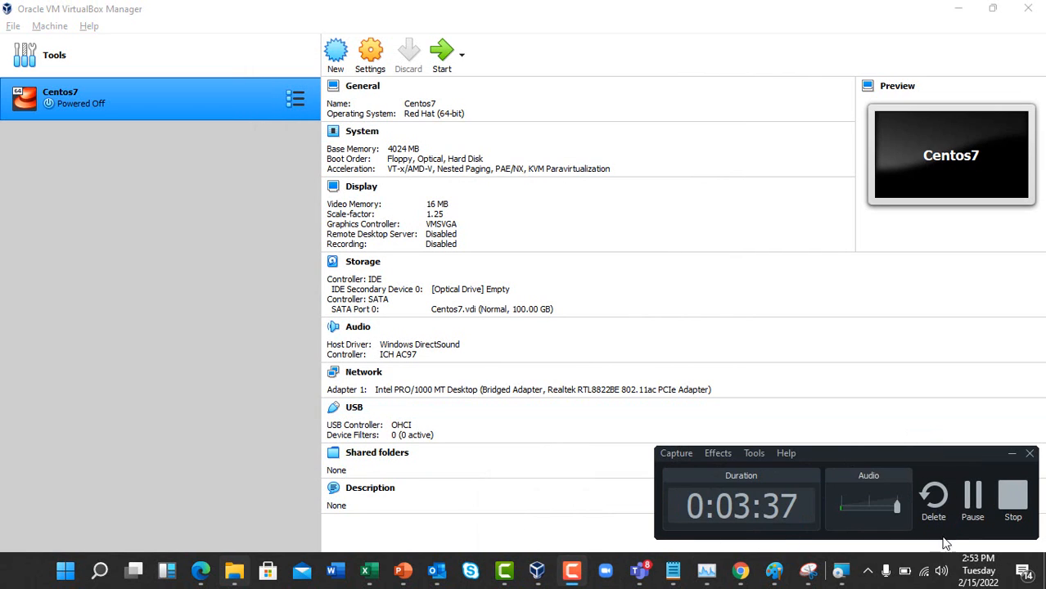
pyautogui.click(984, 502)
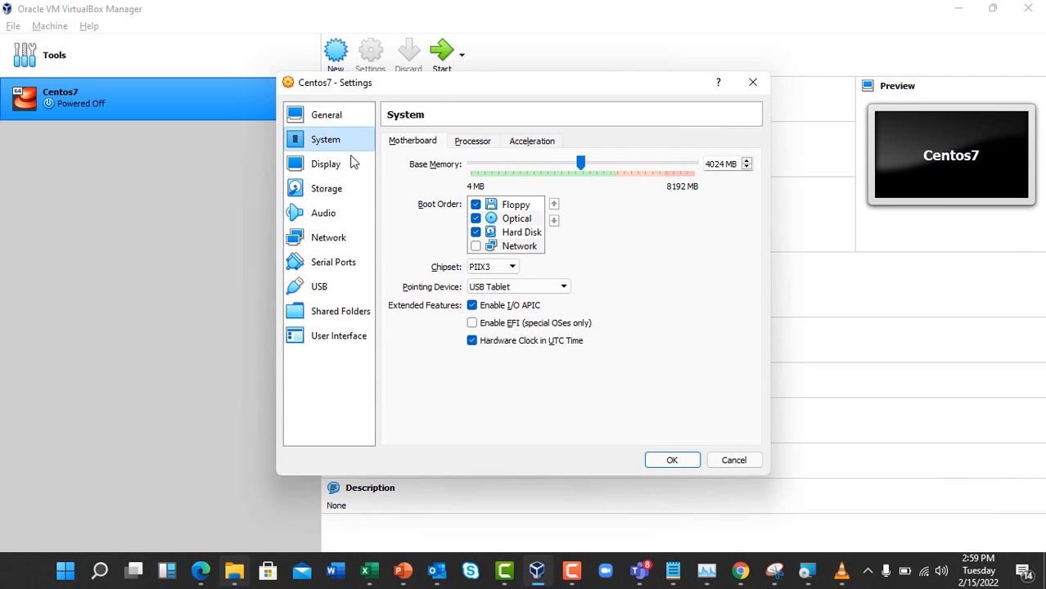
# Remove Floppy from the Centos7 boot order
pyautogui.click(573, 573)
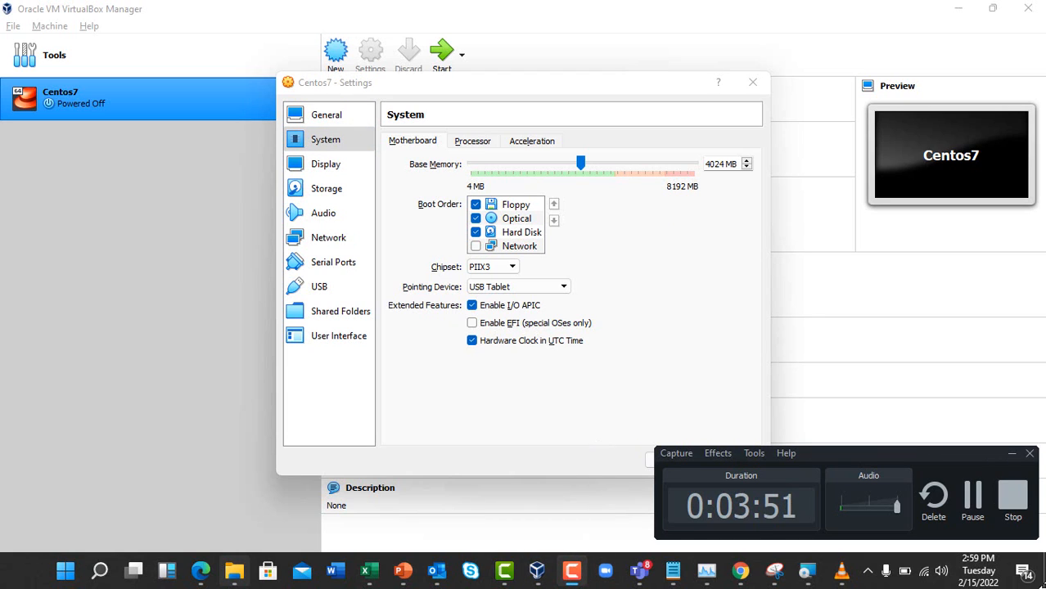
pyautogui.click(1012, 453)
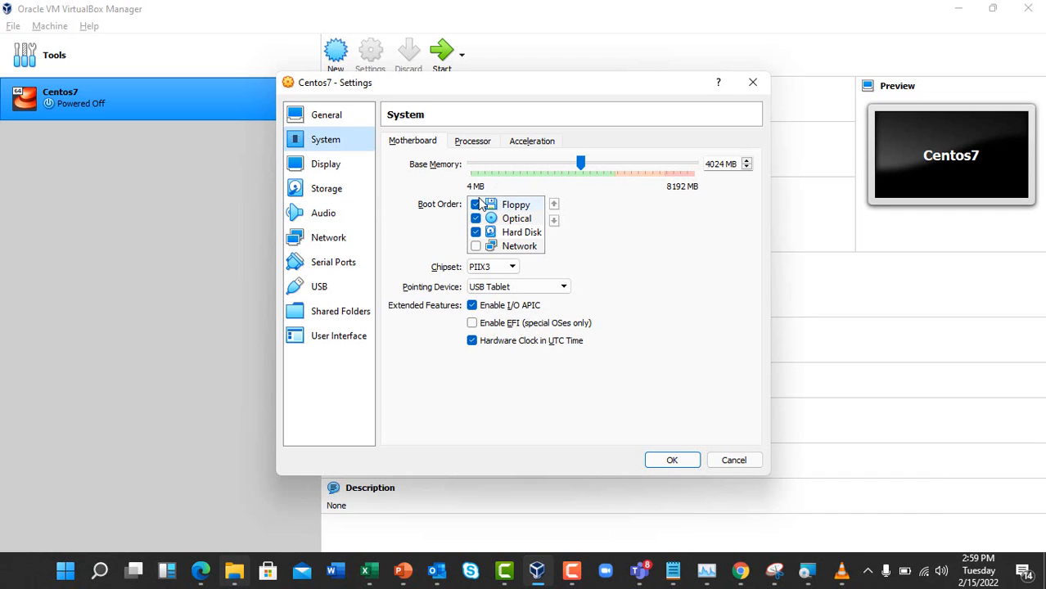
pyautogui.click(485, 205)
pyautogui.click(474, 207)
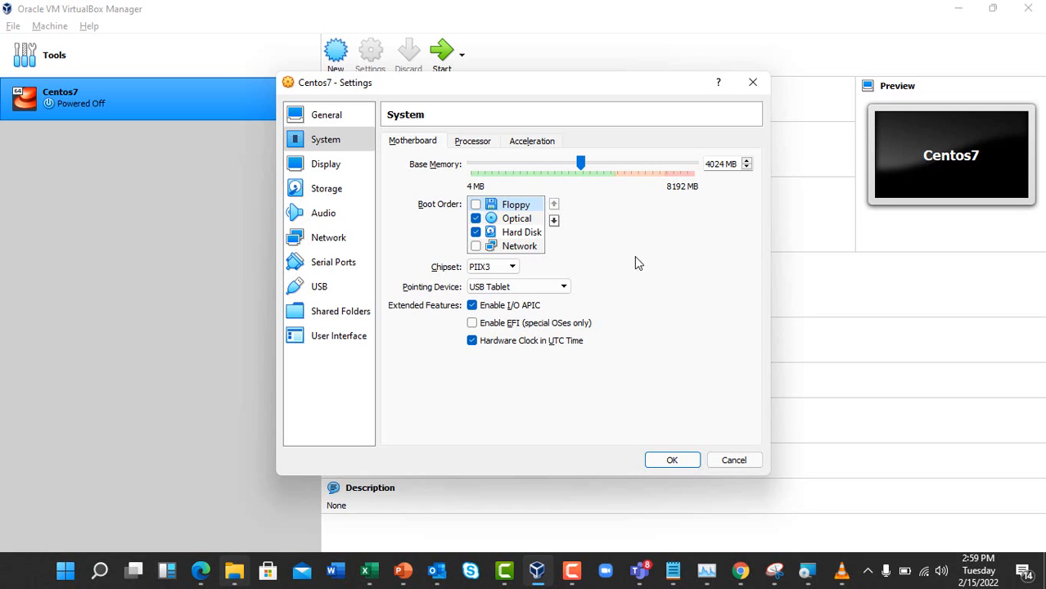
# Set the pointing device to USB Tablet and save the settings
pyautogui.click(560, 288)
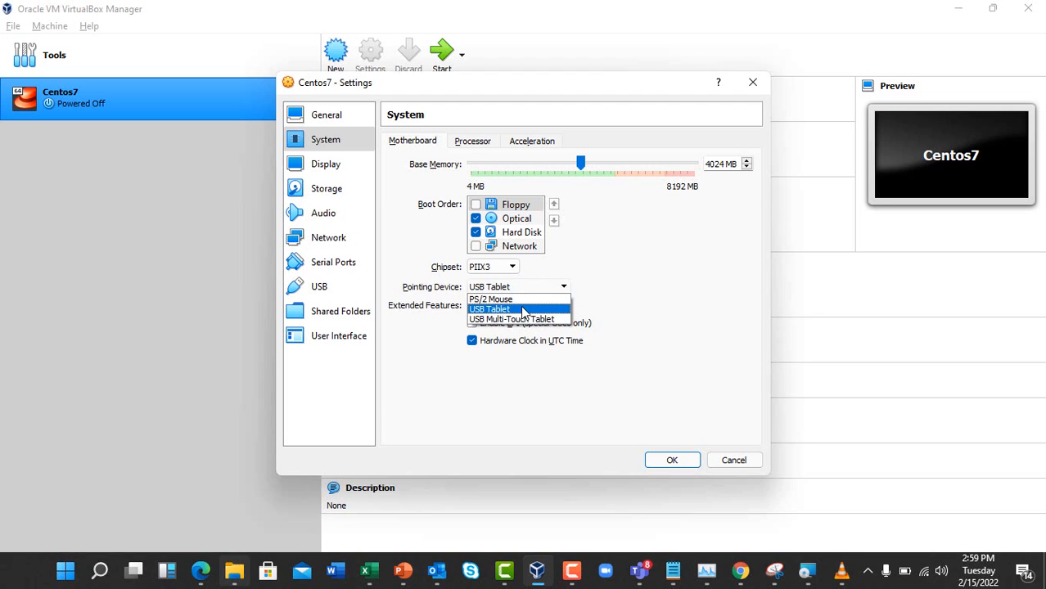
pyautogui.click(528, 300)
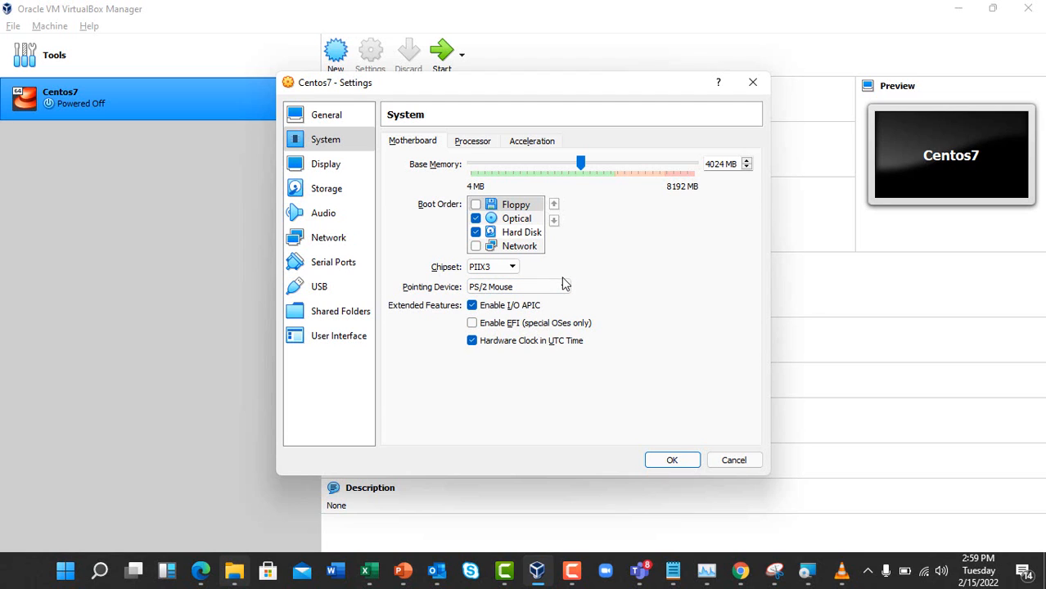
pyautogui.click(559, 287)
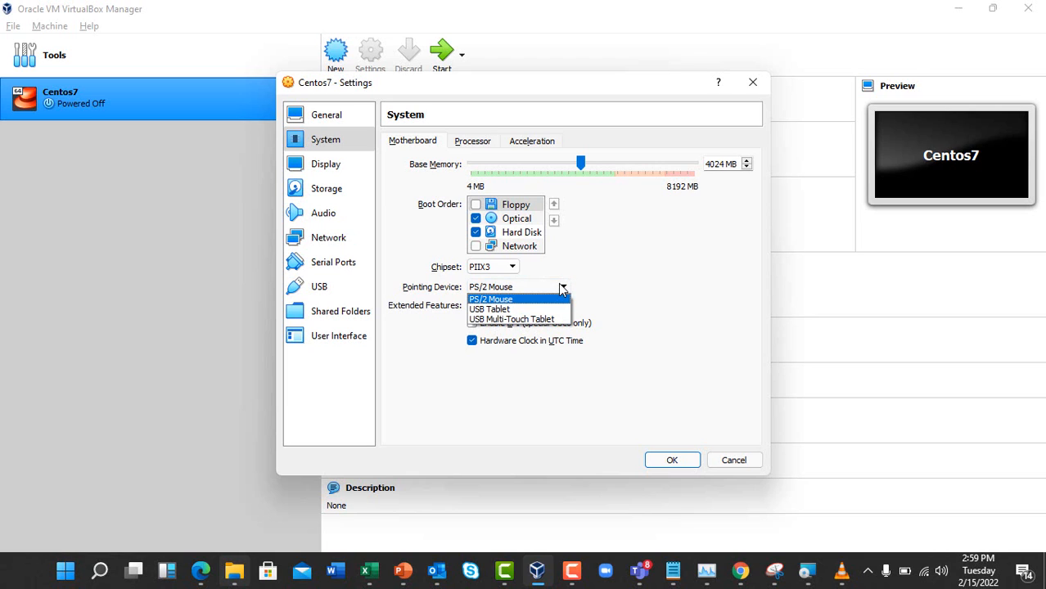
pyautogui.click(528, 311)
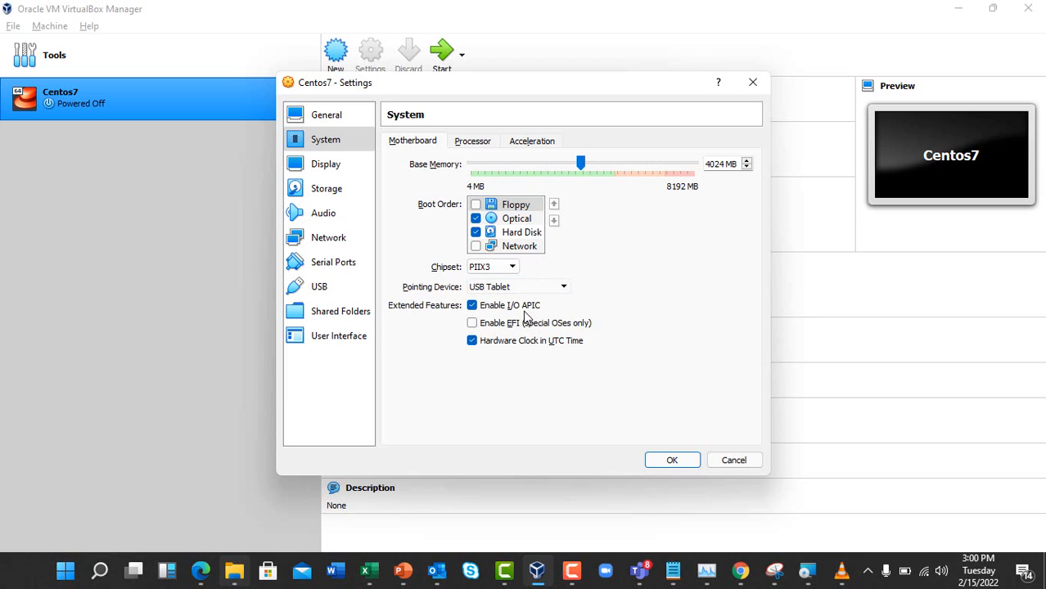
pyautogui.moveTo(707, 570)
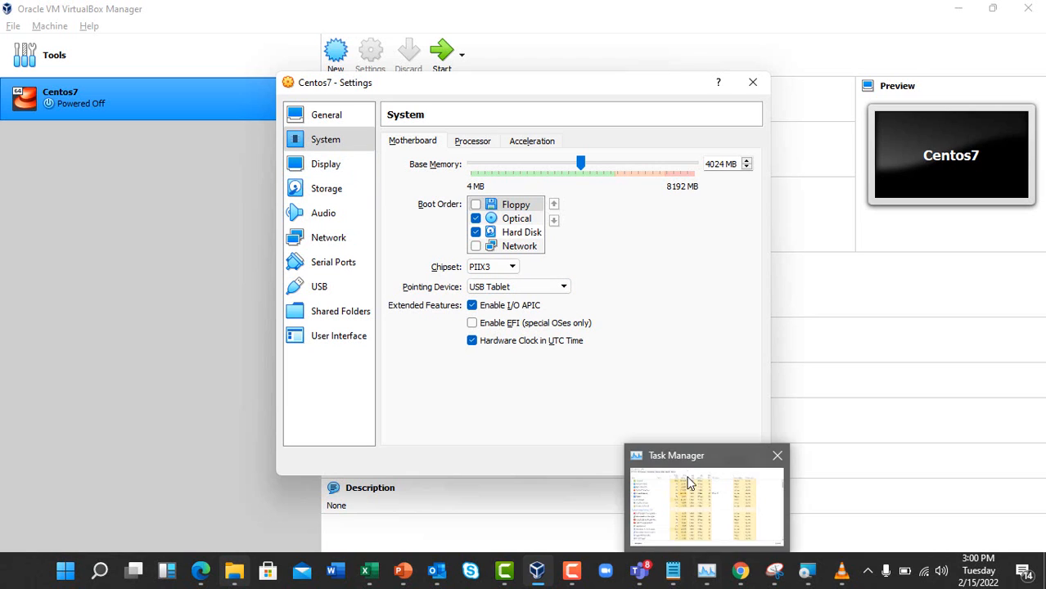
pyautogui.click(665, 457)
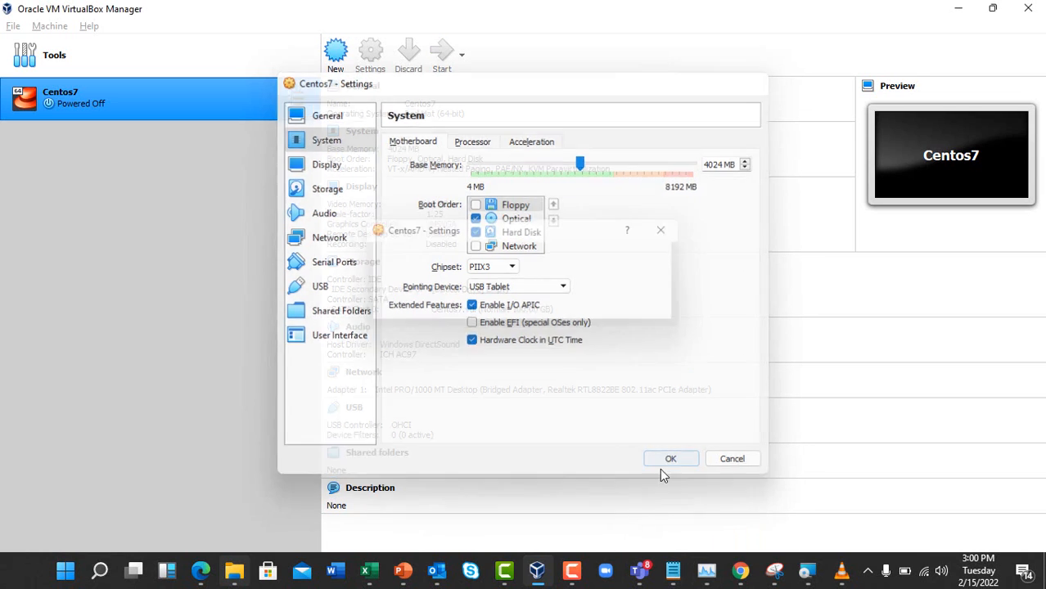
# Attach Adapter 1 as a Bridged Adapter on the Realtek RTL8822BE 802.11ac PCIe Adapter and save
pyautogui.click(578, 578)
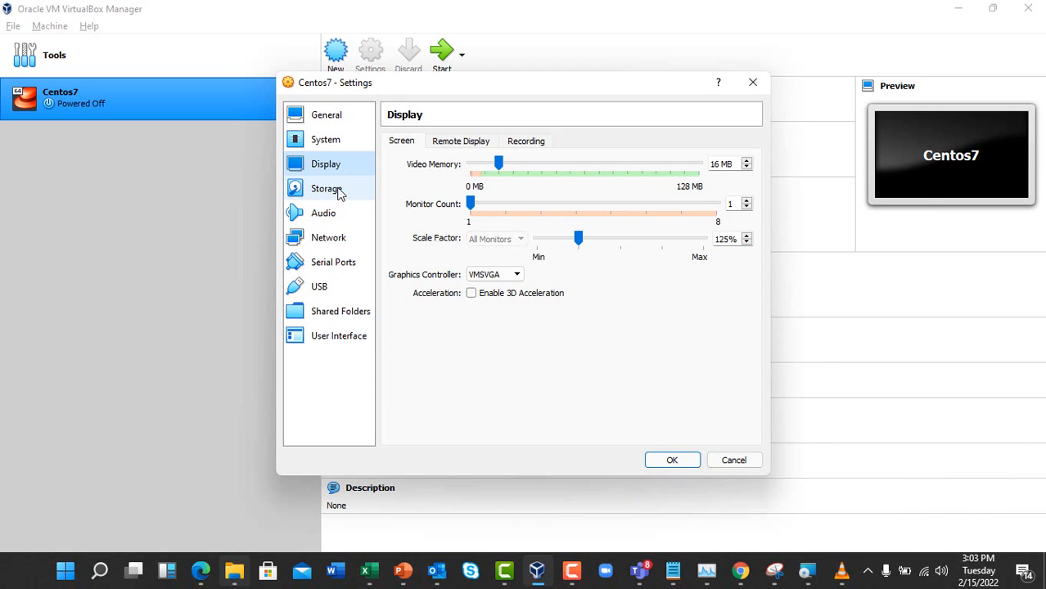
pyautogui.click(329, 242)
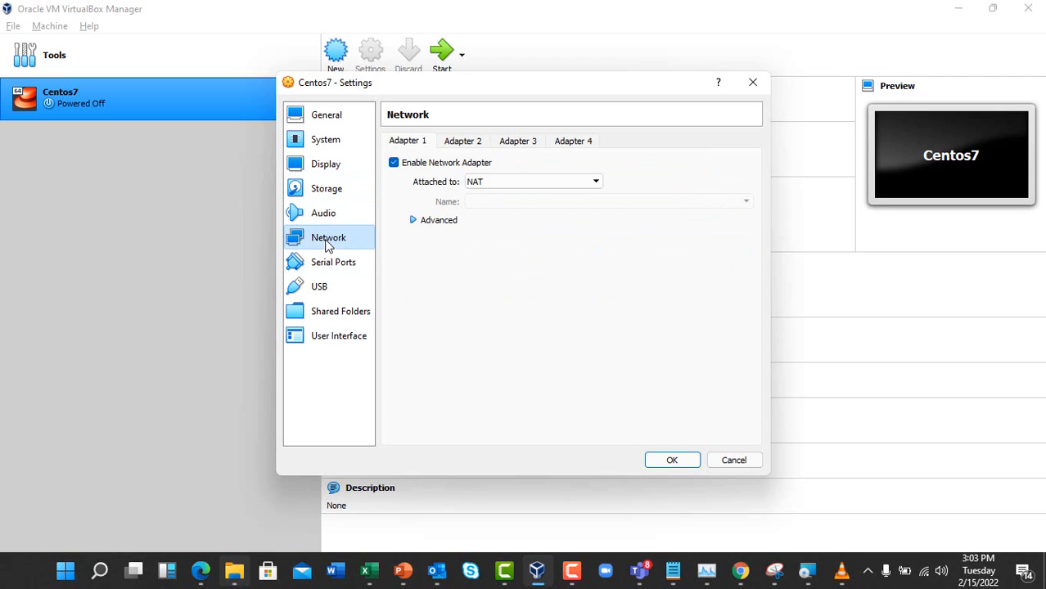
pyautogui.click(595, 180)
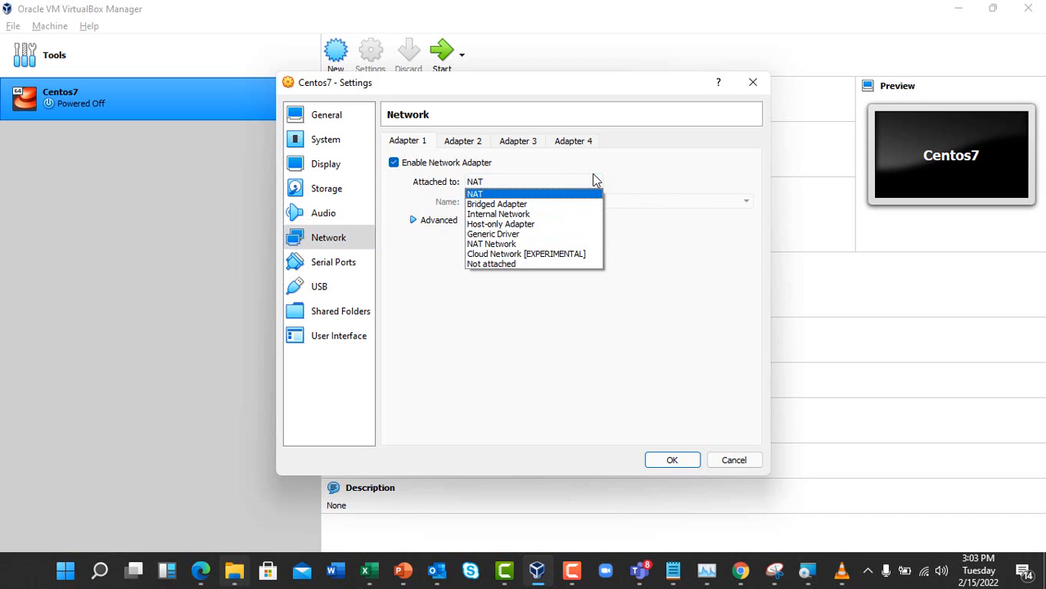
pyautogui.click(543, 205)
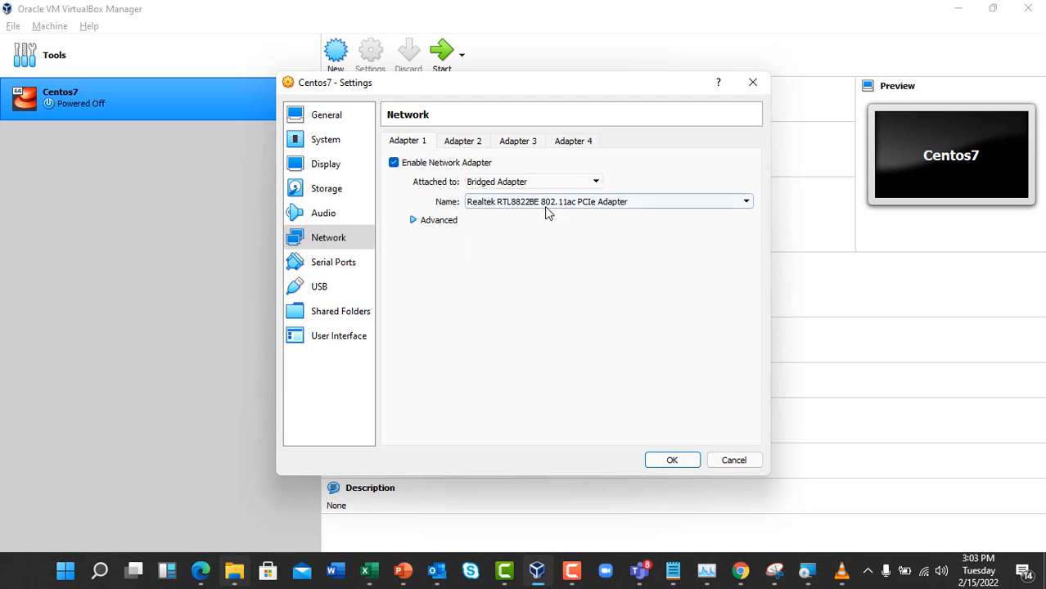
pyautogui.click(681, 461)
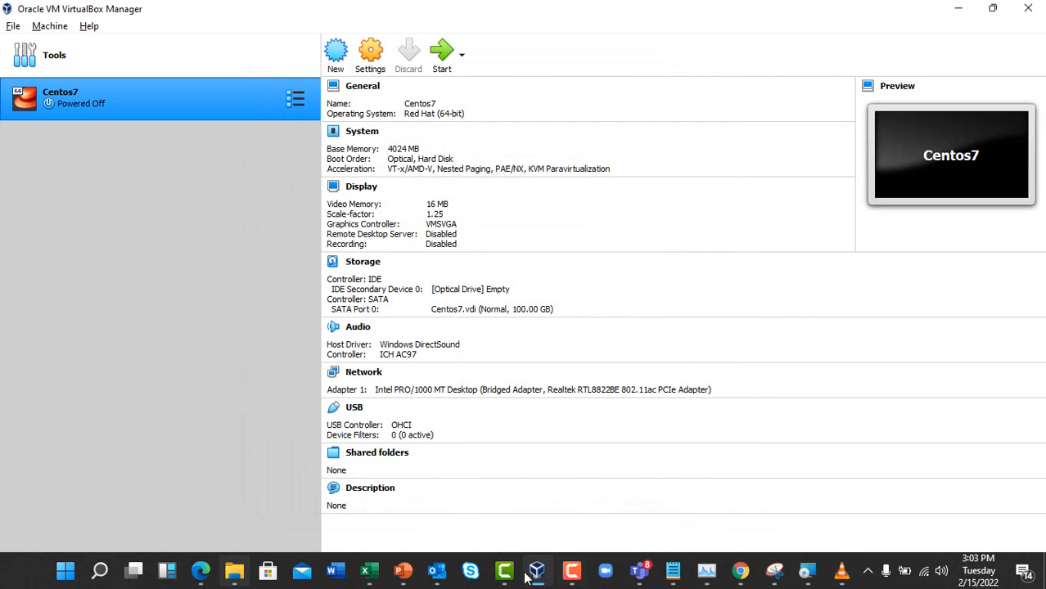
pyautogui.click(573, 573)
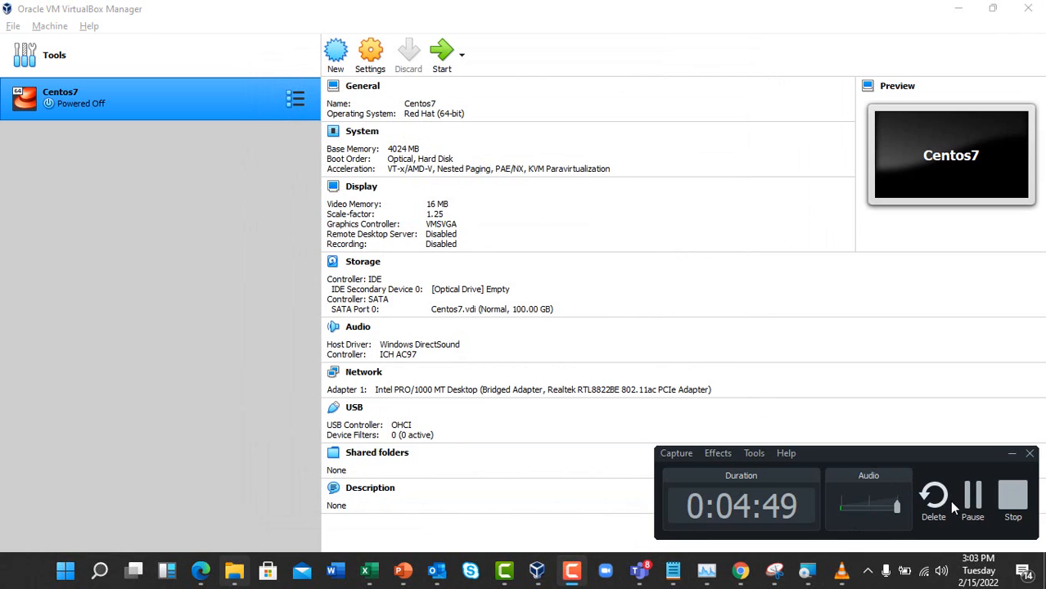
# Check the running Centos7 window's View menu, pausing the screen recording around it
pyautogui.click(972, 497)
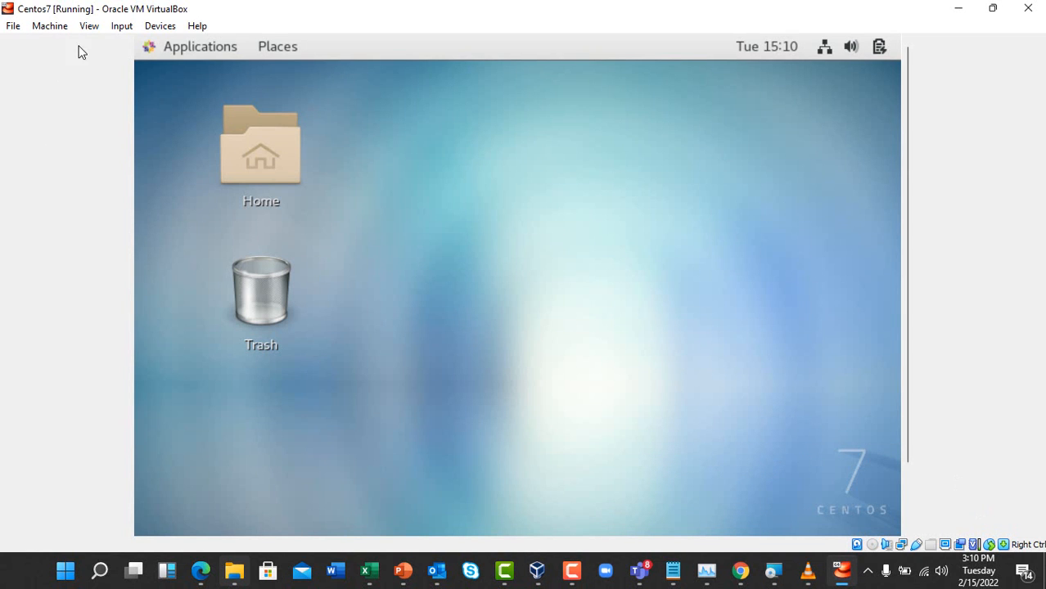
pyautogui.click(90, 27)
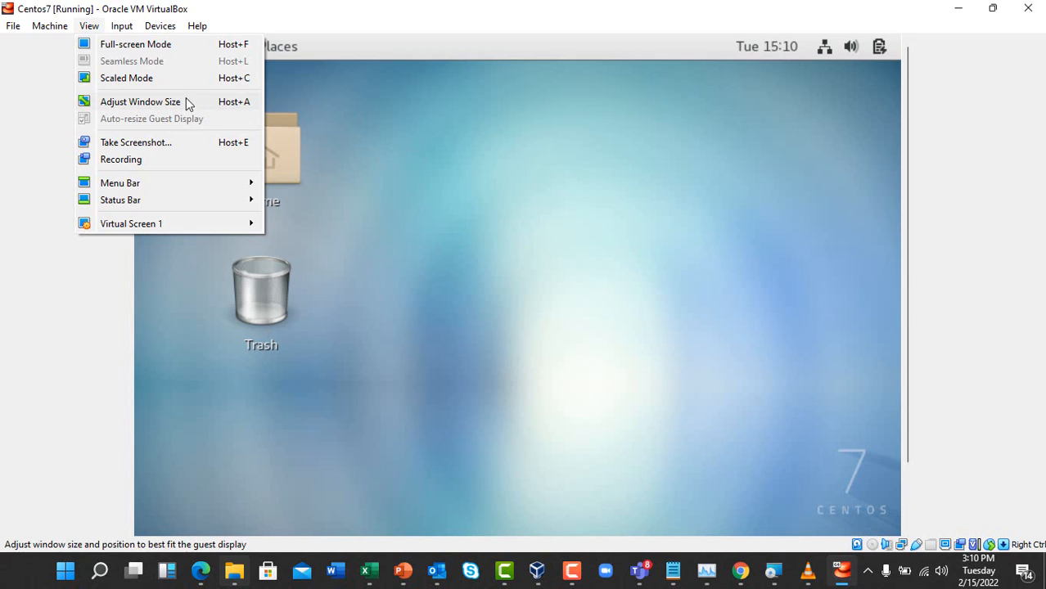
pyautogui.click(572, 571)
pyautogui.click(967, 512)
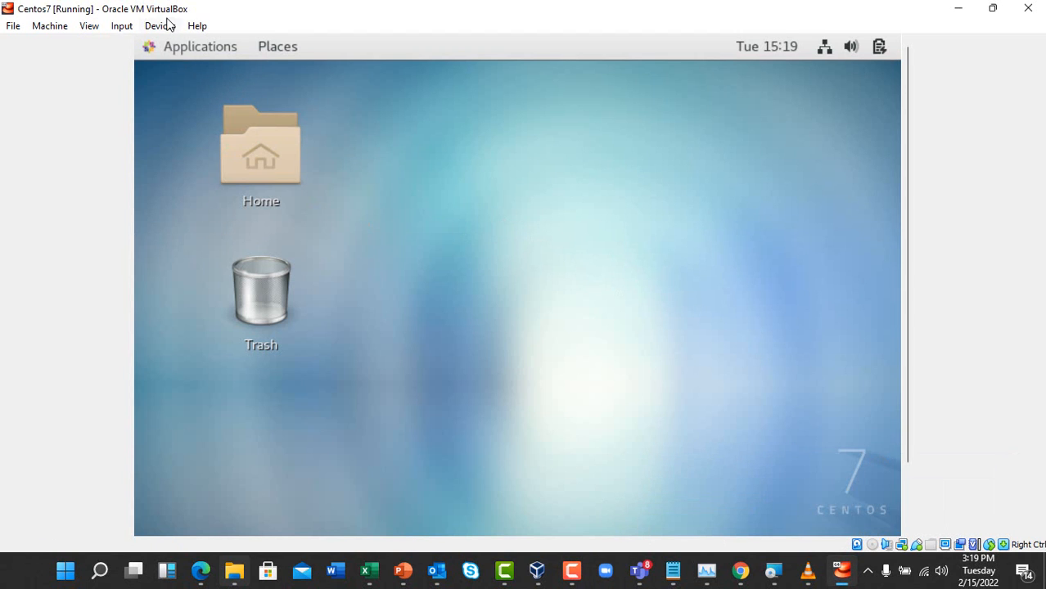
# Insert the Guest Additions CD image and run its autorun installer
pyautogui.click(160, 25)
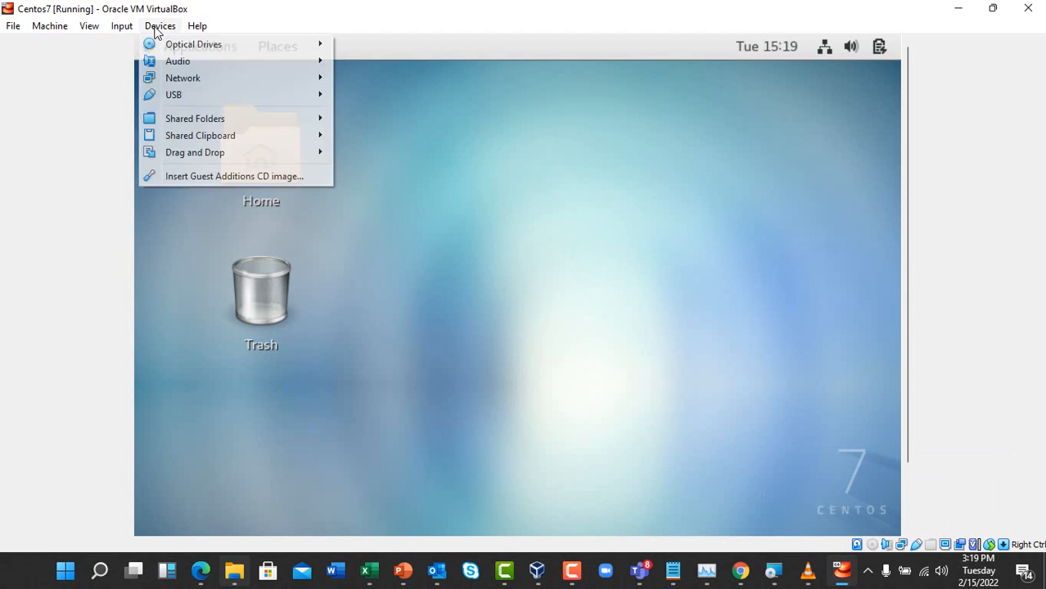
pyautogui.click(236, 174)
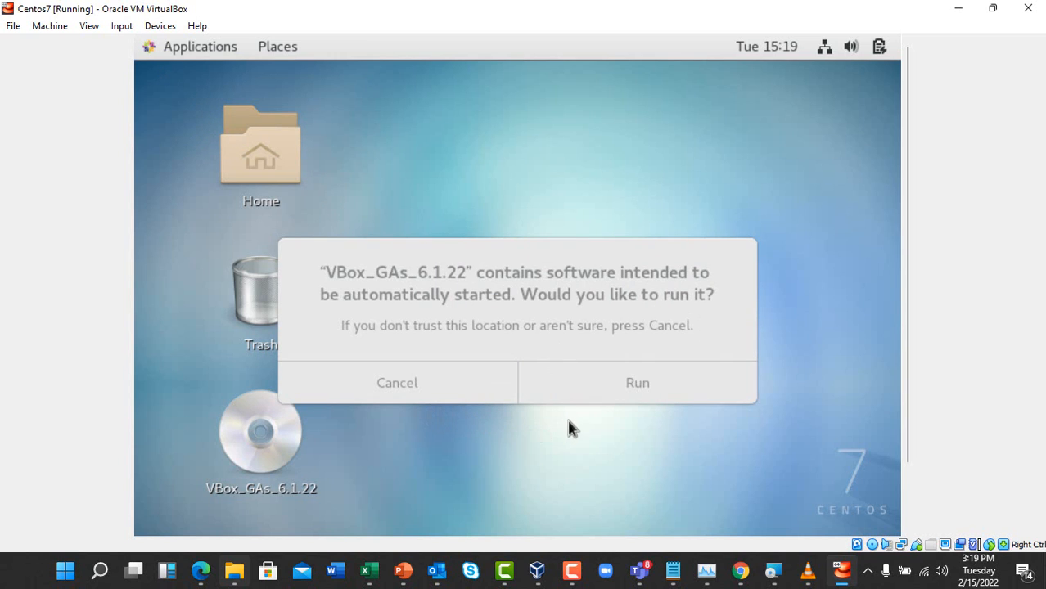
pyautogui.click(613, 388)
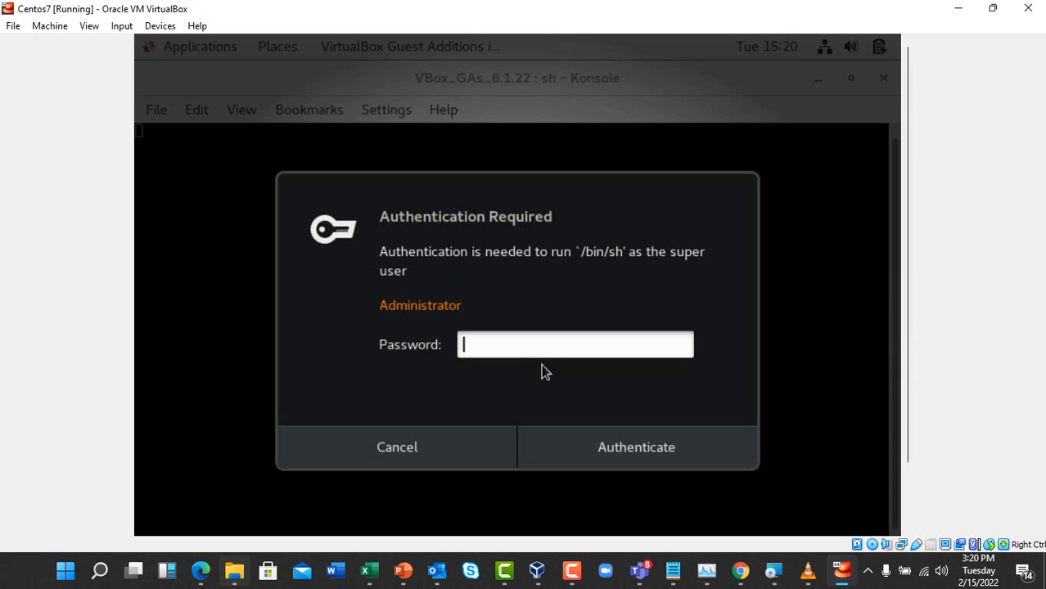
# Authenticate with the administrator password so the Guest Additions installer builds, then pause recording
pyautogui.write('****')
pyautogui.click(601, 451)
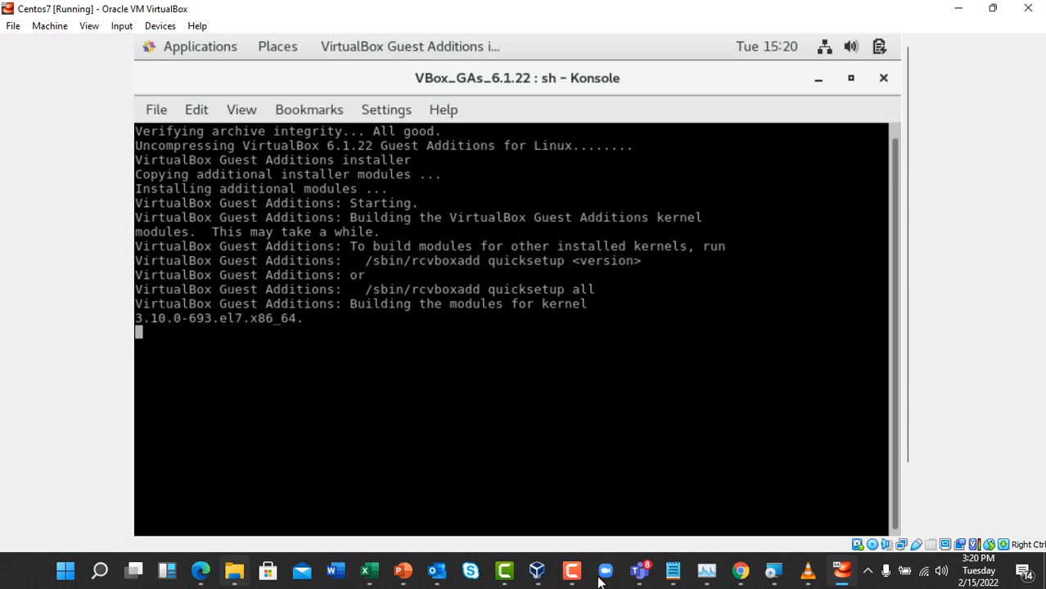
pyautogui.click(573, 570)
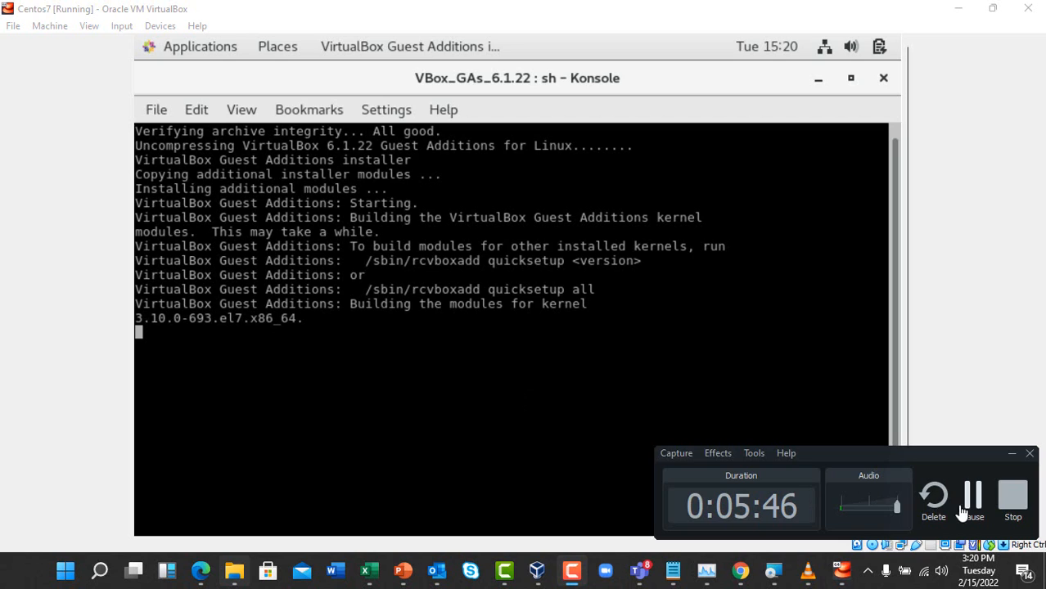
pyautogui.click(971, 501)
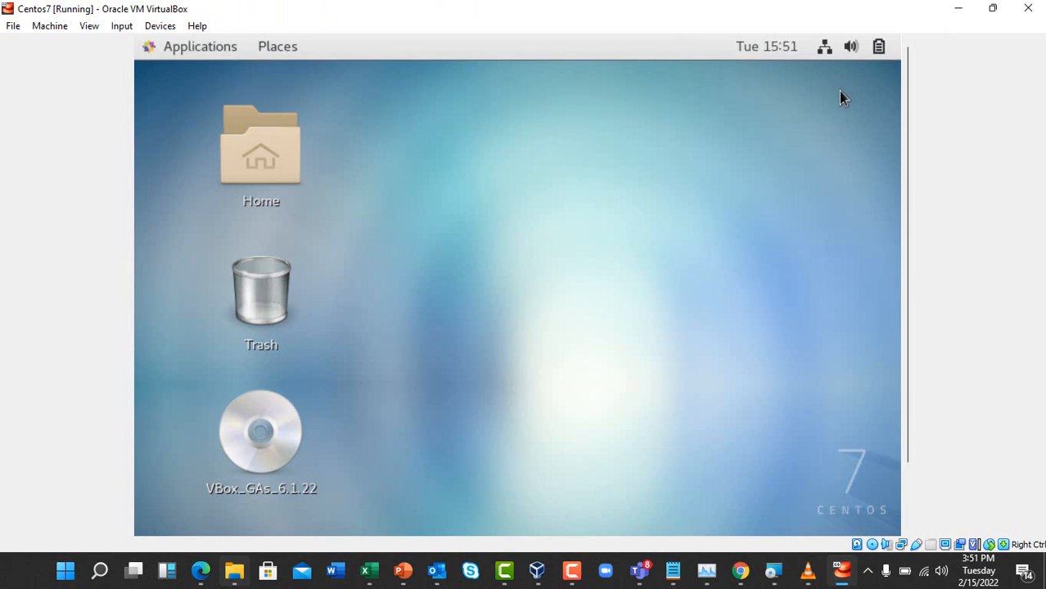
# Restart the CentOS guest from its top-right system menu's power options
pyautogui.click(830, 46)
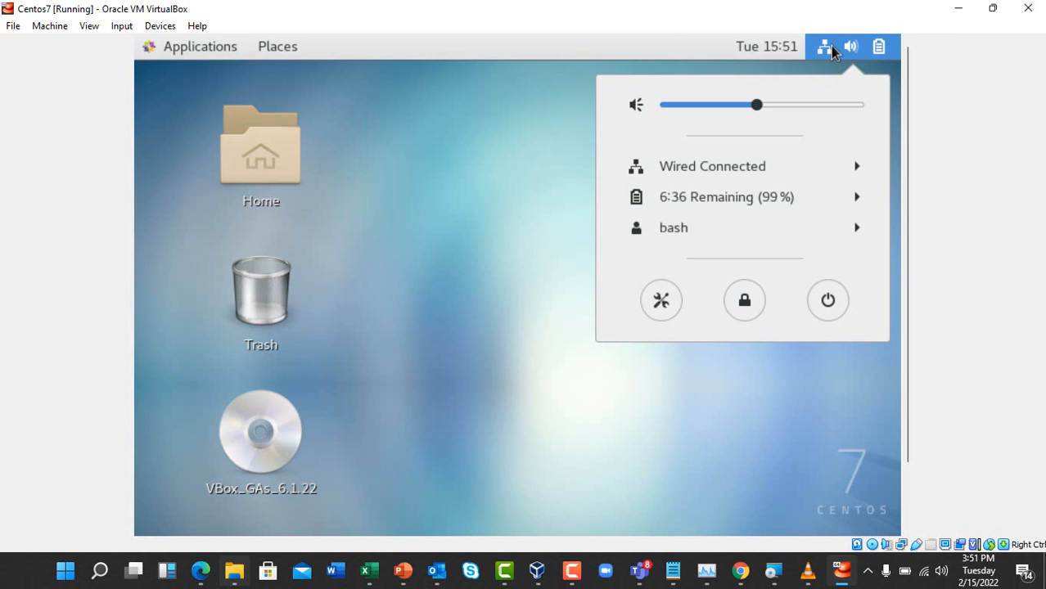
pyautogui.click(826, 292)
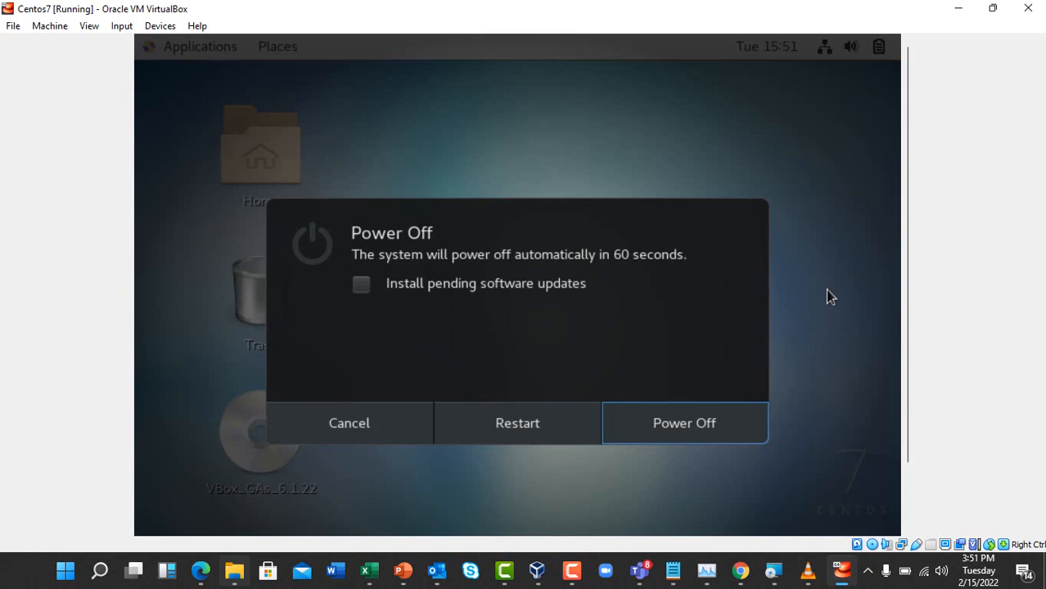
pyautogui.click(565, 423)
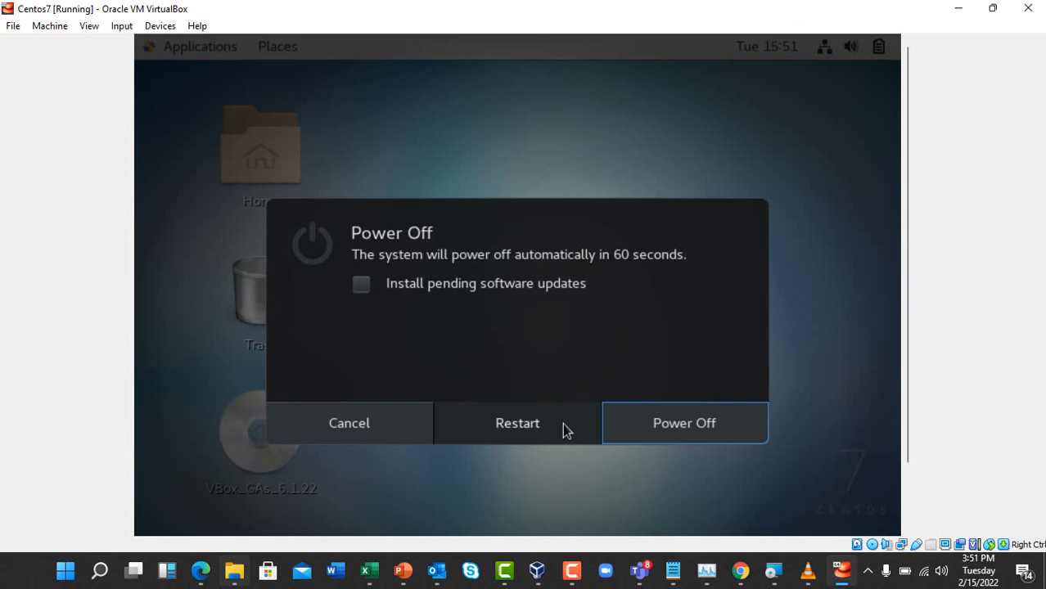
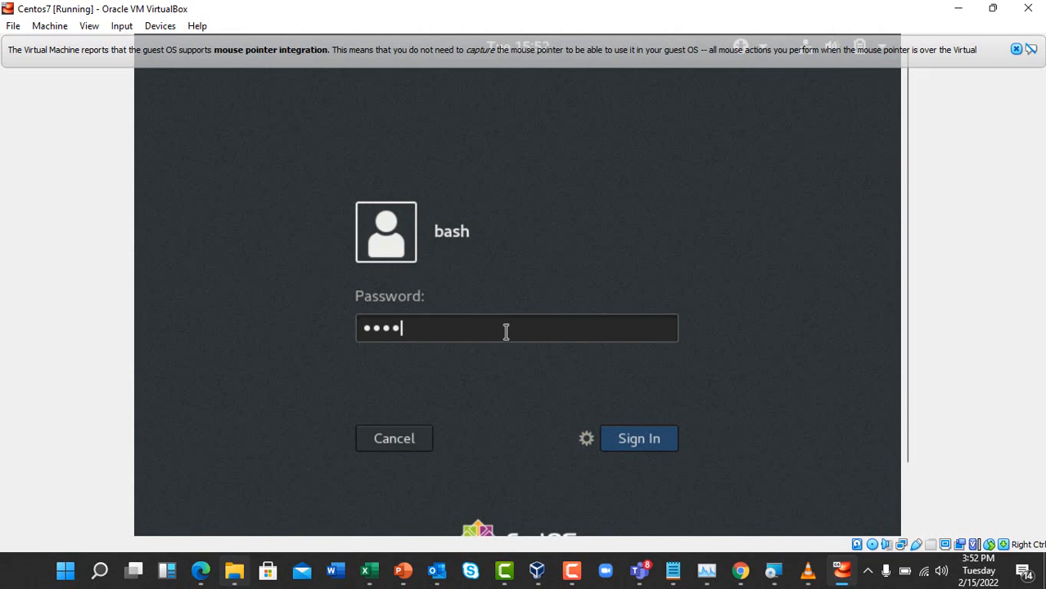
# Sign in to the CentOS guest with the user's password to reach the desktop showing the VBox_GAs_6.1.22 disc
pyautogui.press('Return')
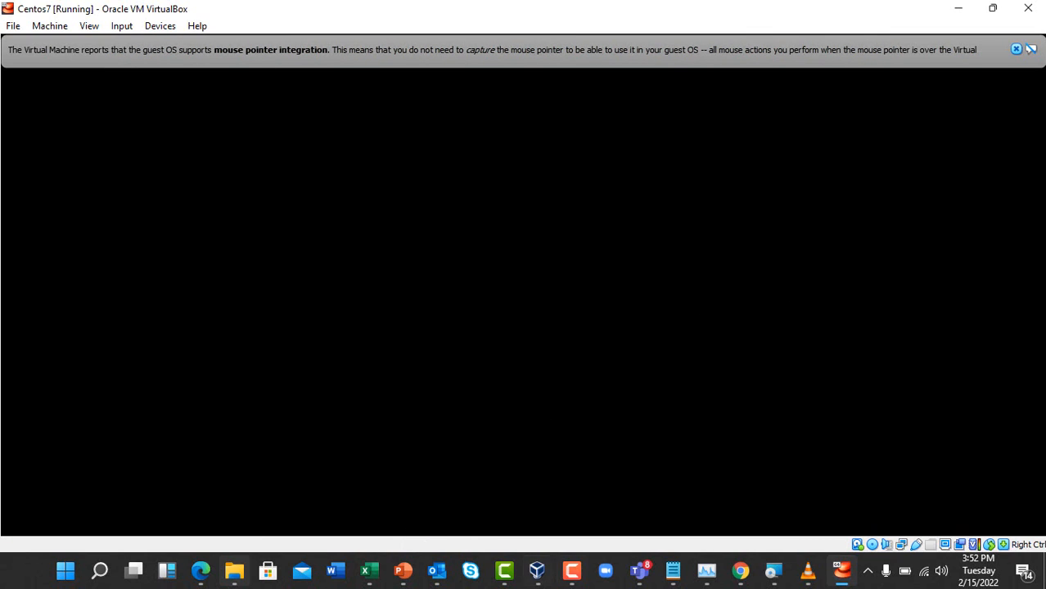
pyautogui.moveTo(581, 580)
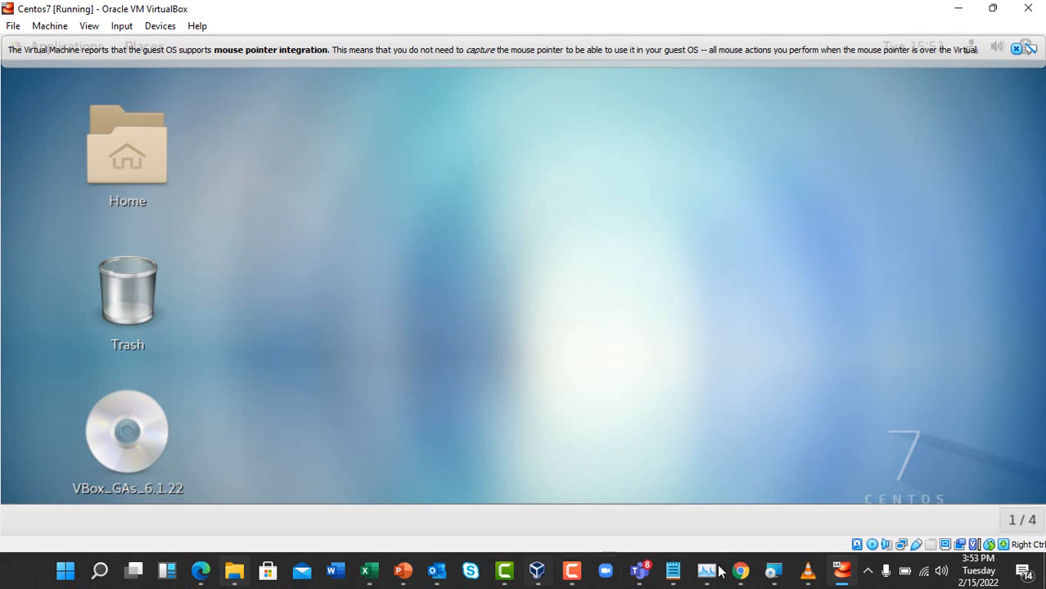
pyautogui.click(571, 570)
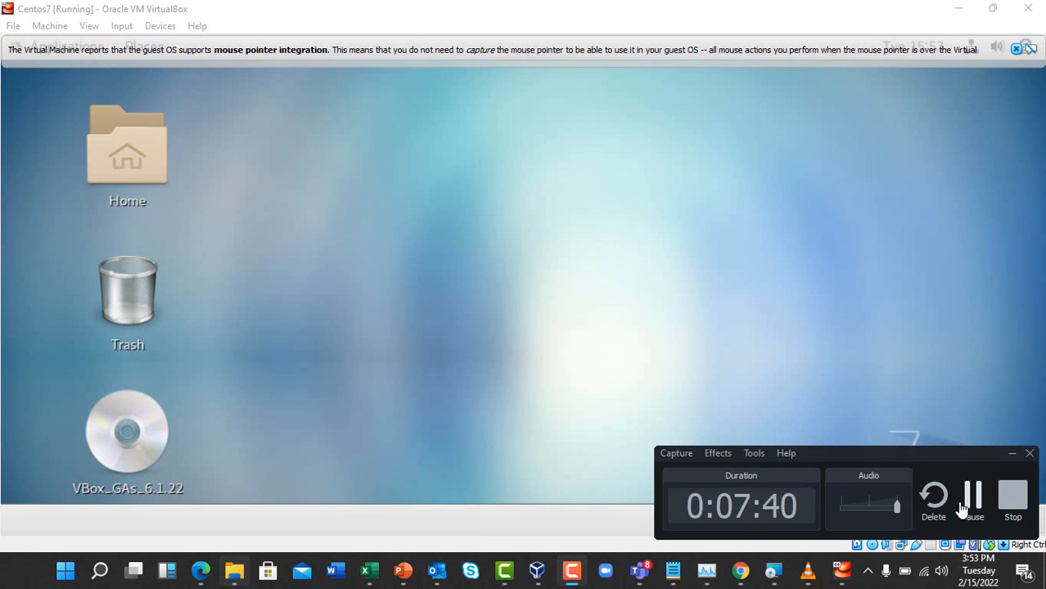
pyautogui.click(962, 502)
pyautogui.click(962, 506)
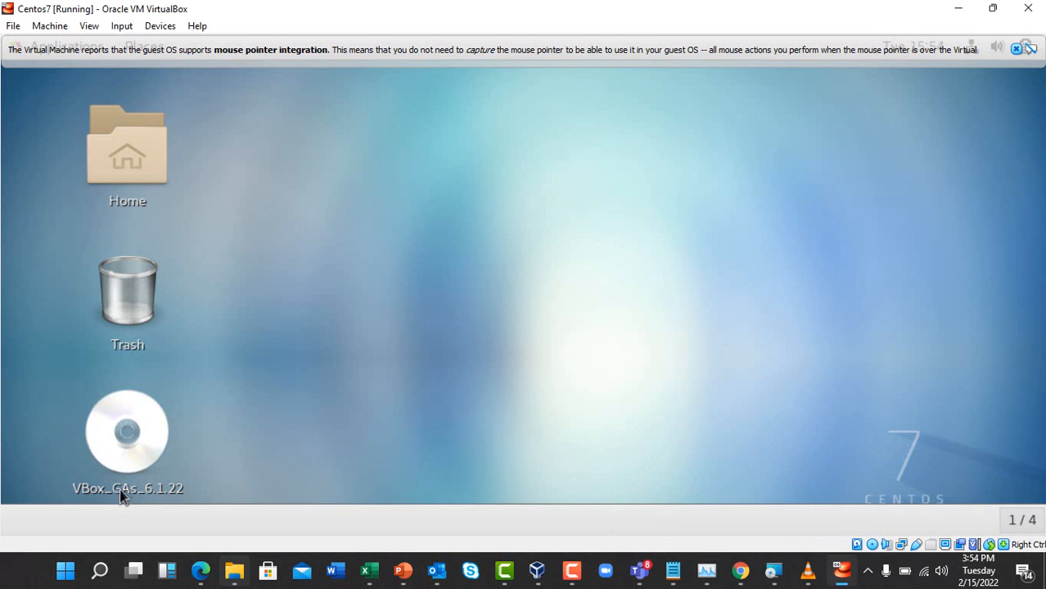
# Eject the VBox_GAs_6.1.22 disc from the guest desktop, then minimize windows to show the host desktop
pyautogui.rightClick(127, 443)
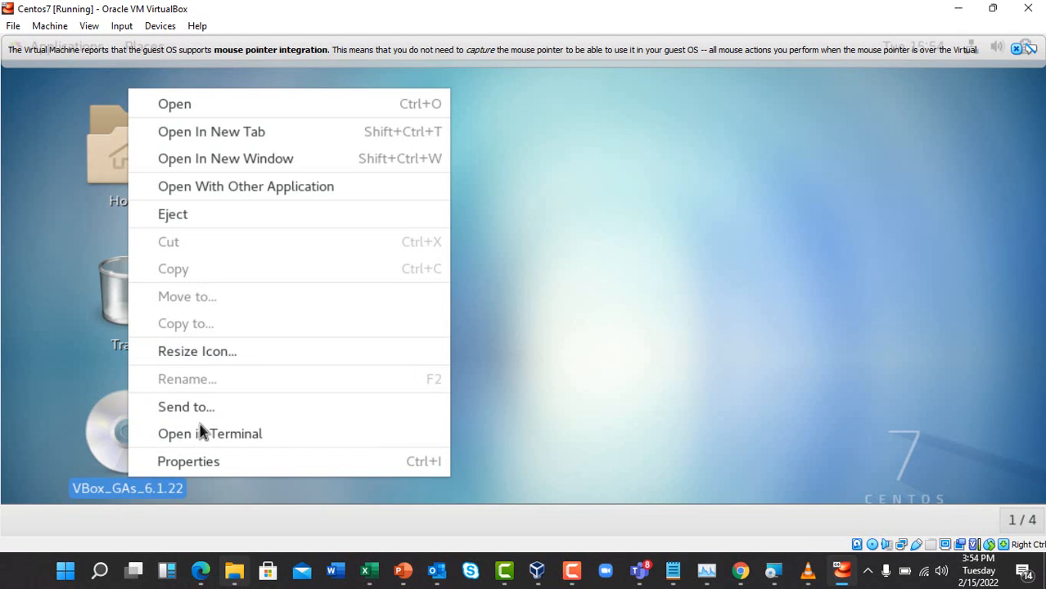
pyautogui.click(199, 217)
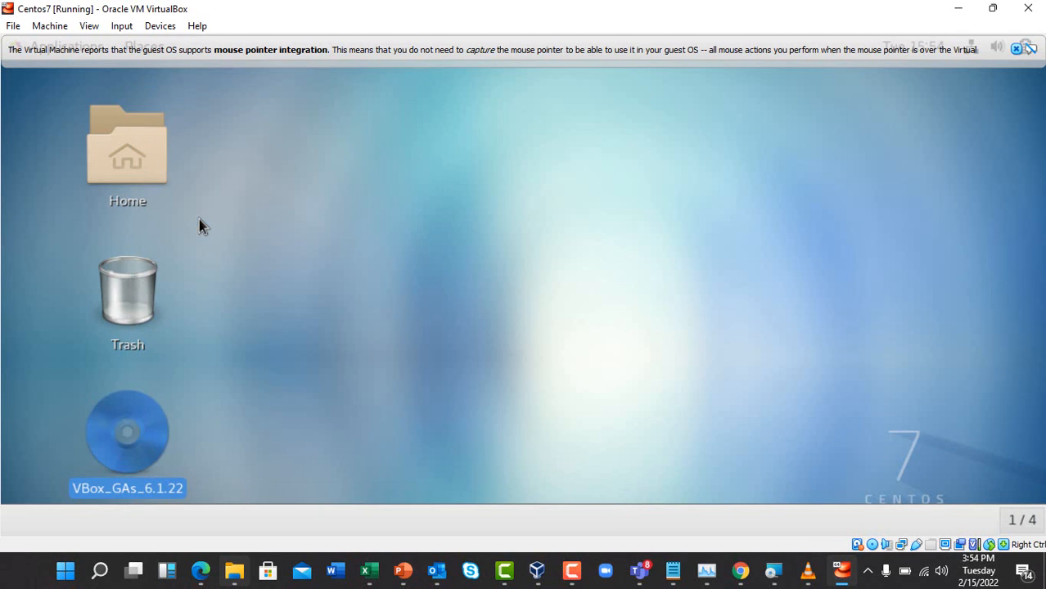
pyautogui.click(811, 570)
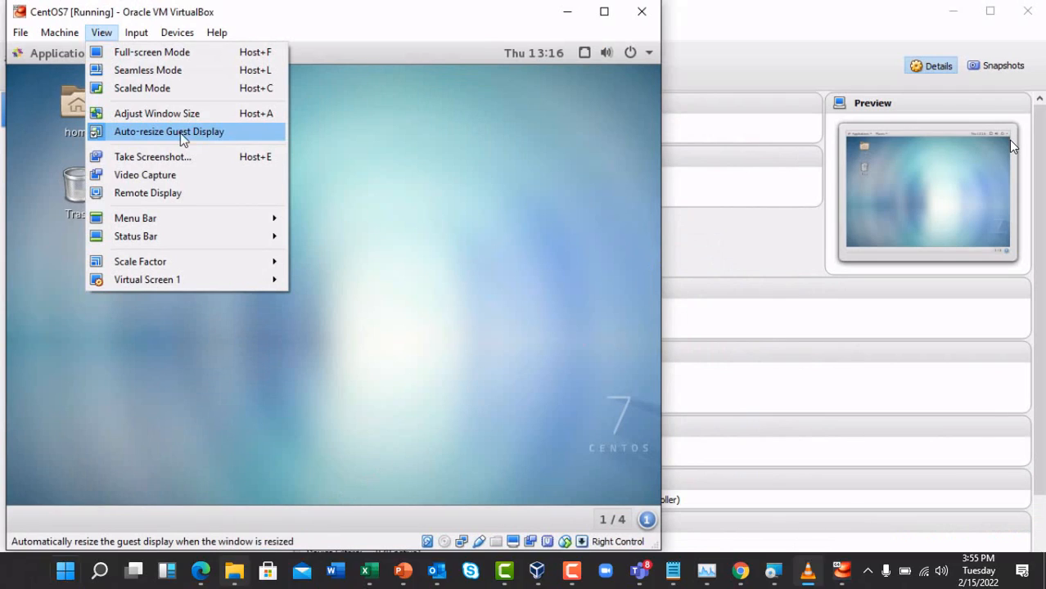
pyautogui.press('super')
pyautogui.press('super')
pyautogui.press('super+d')
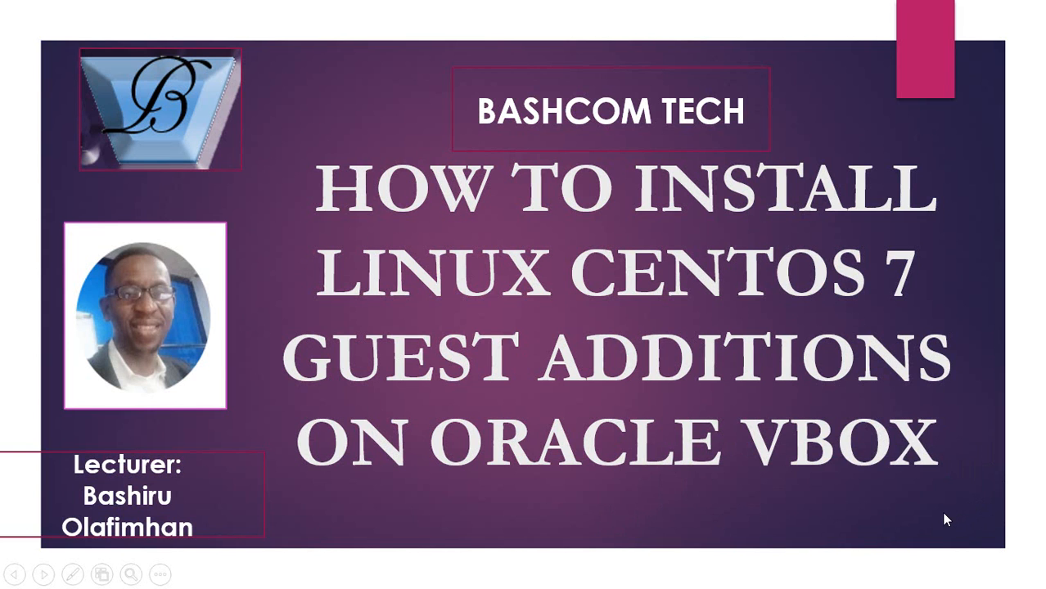
# Create a new folder named sharedfolder on Local Disk (C:)
pyautogui.press('super+d')
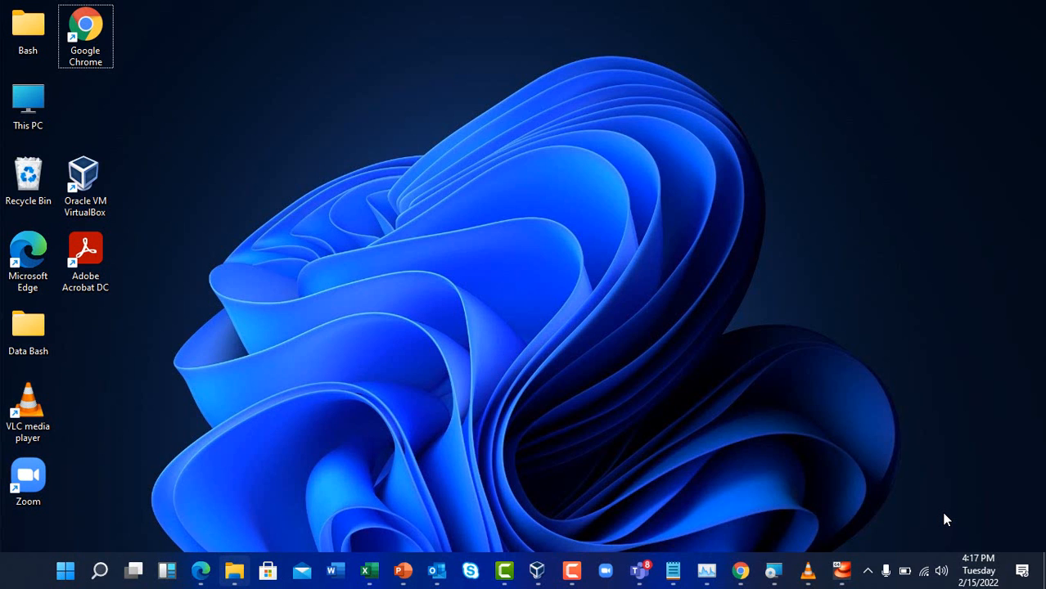
pyautogui.click(35, 346)
pyautogui.doubleClick(34, 346)
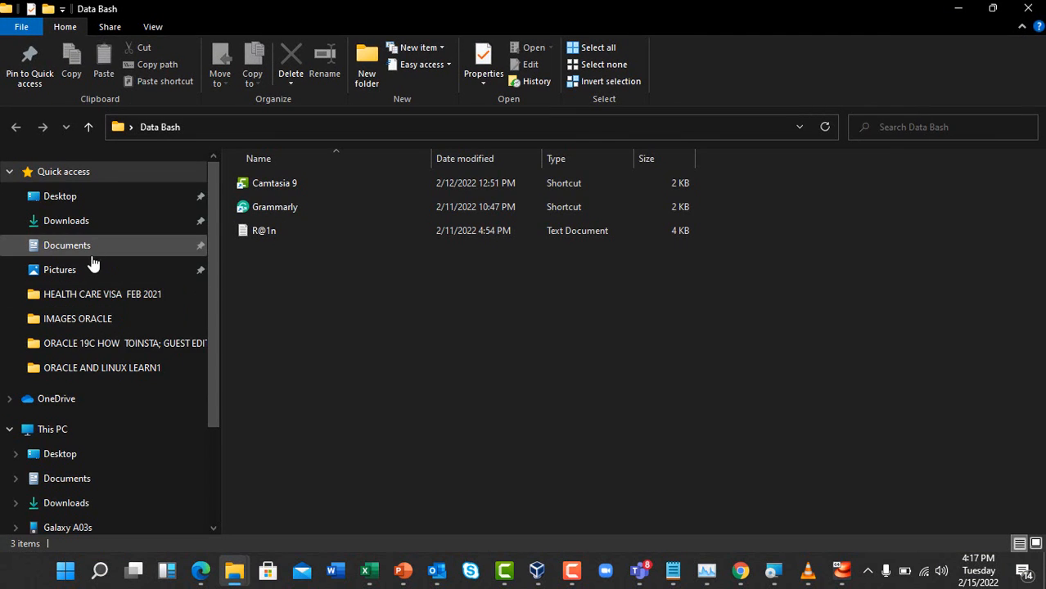
pyautogui.click(49, 429)
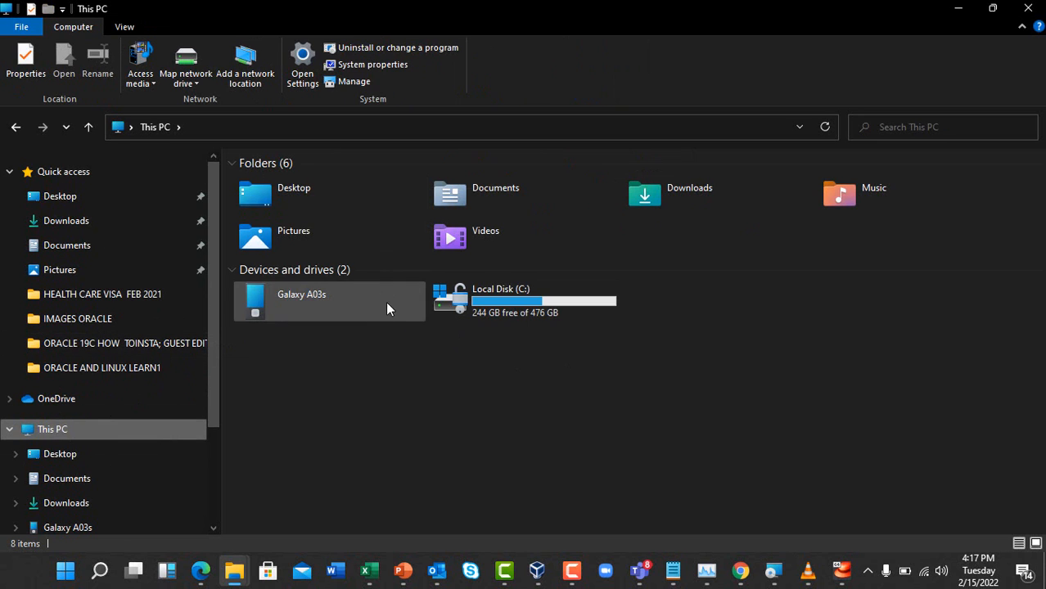
pyautogui.doubleClick(484, 287)
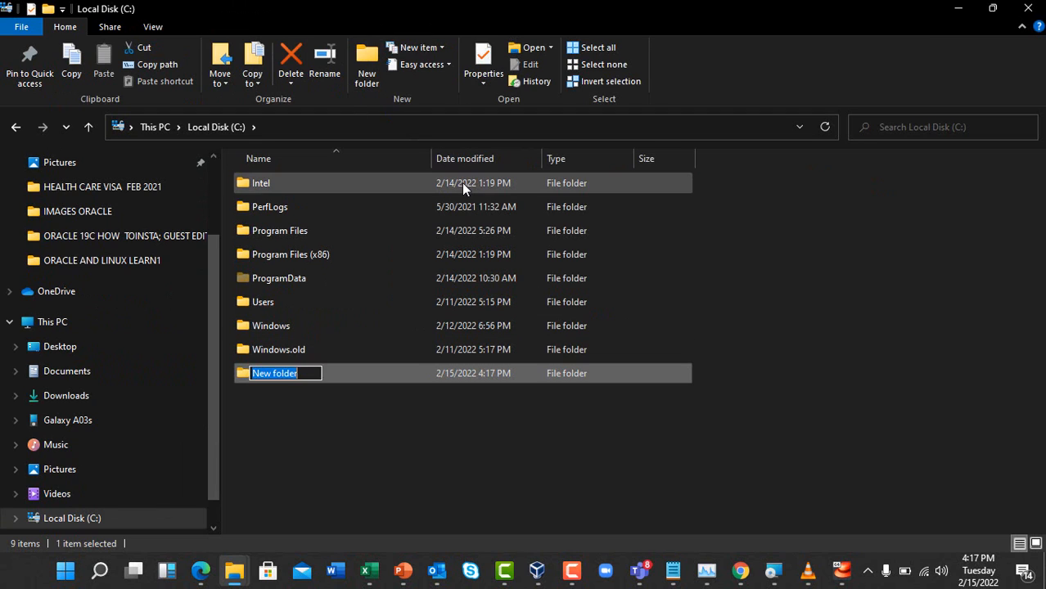
pyautogui.write('sha')
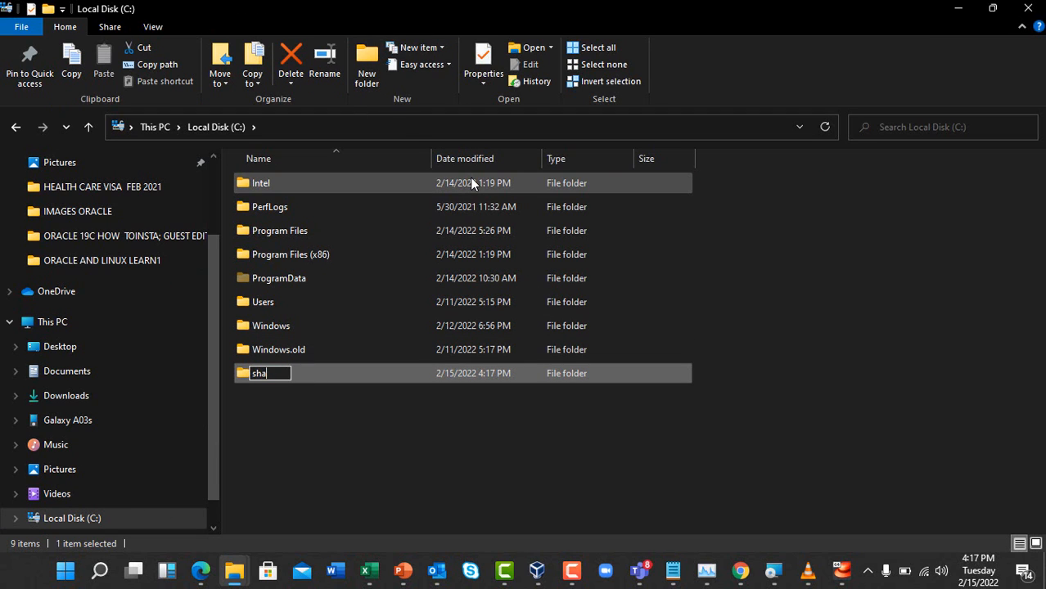
pyautogui.write('redfold')
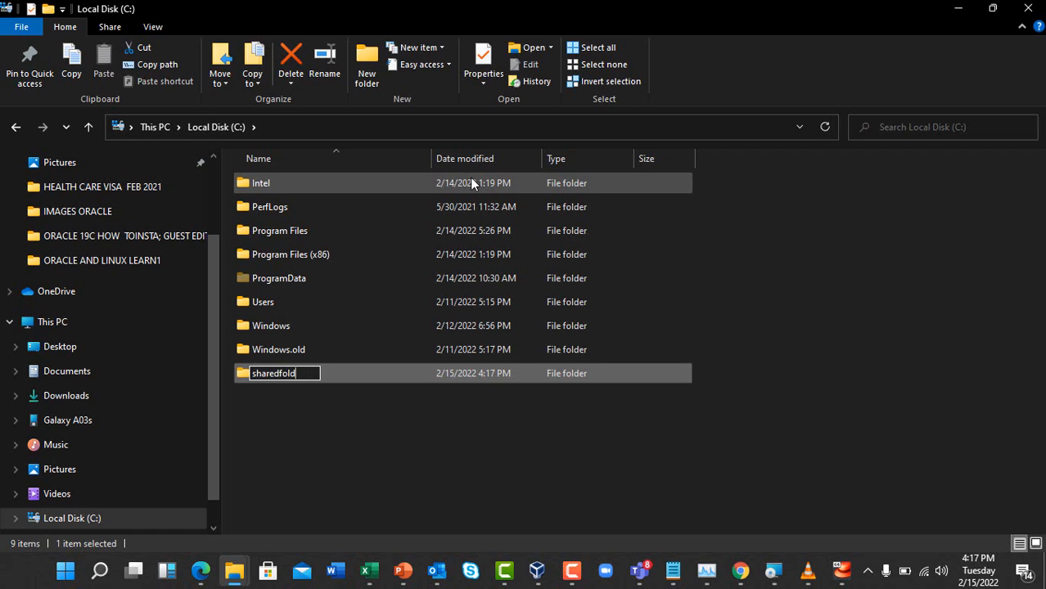
pyautogui.write('er')
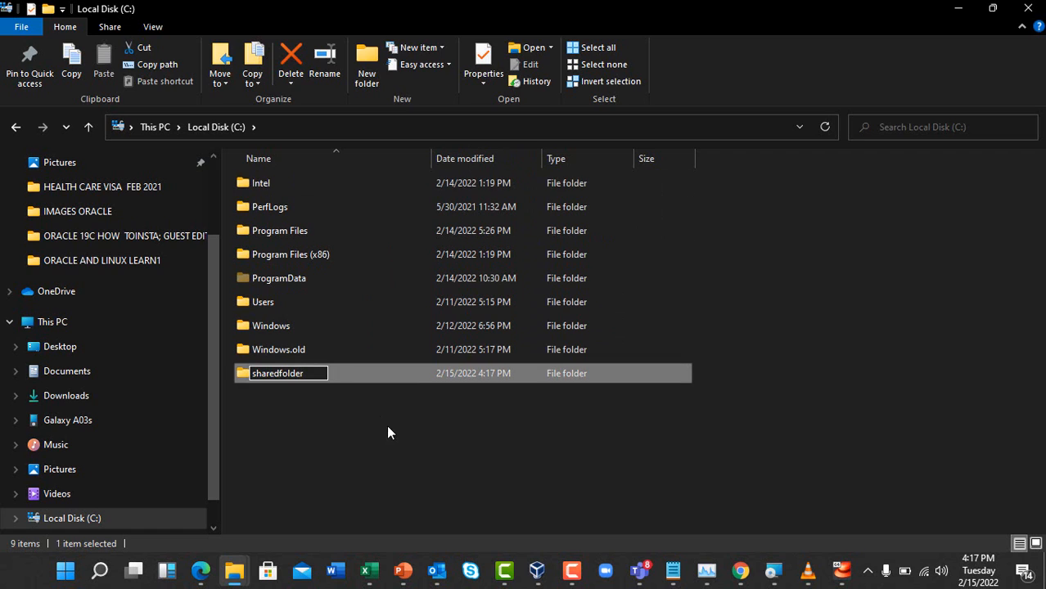
pyautogui.click(360, 431)
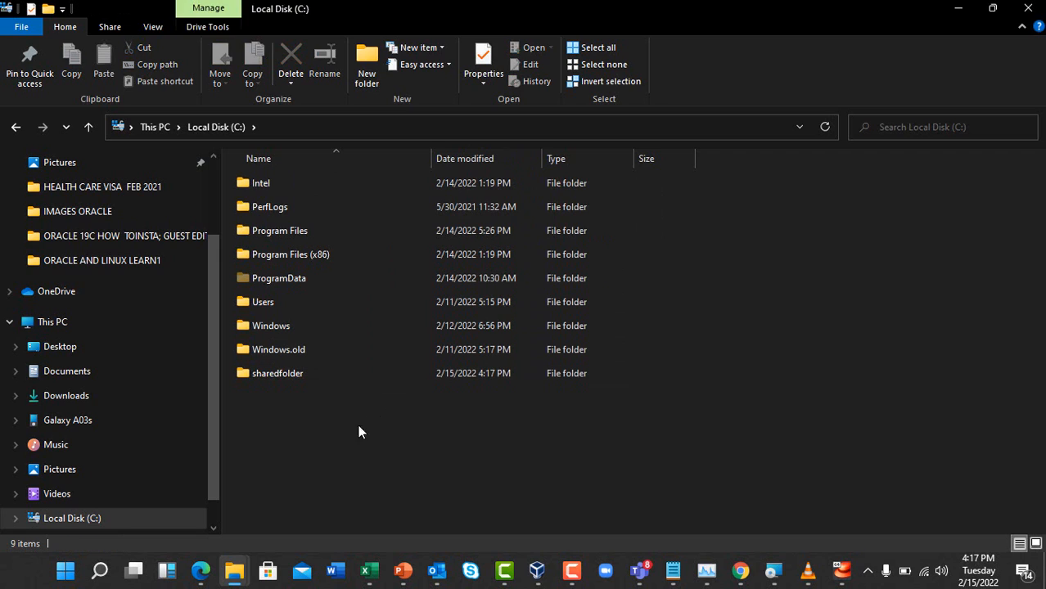
# Open the Properties of the sharedfolder folder
pyautogui.click(302, 380)
pyautogui.click(299, 403)
pyautogui.click(293, 373)
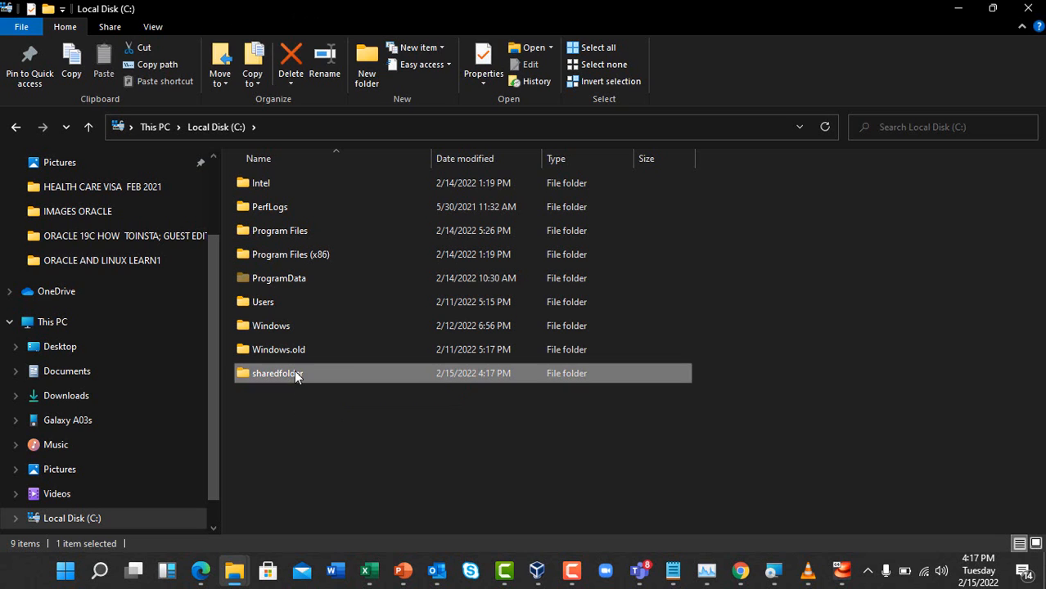
pyautogui.rightClick(294, 370)
pyautogui.click(351, 540)
# Share sharedfolder with Everyone as \\BASH\sharedfolder, turning on network discovery for public networks
pyautogui.click(362, 214)
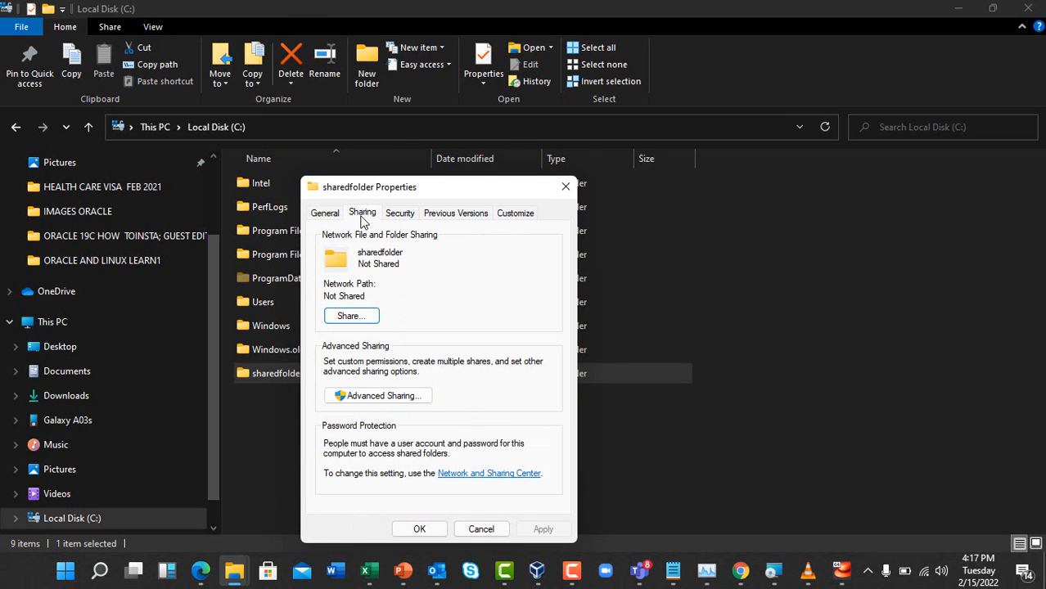
pyautogui.click(360, 315)
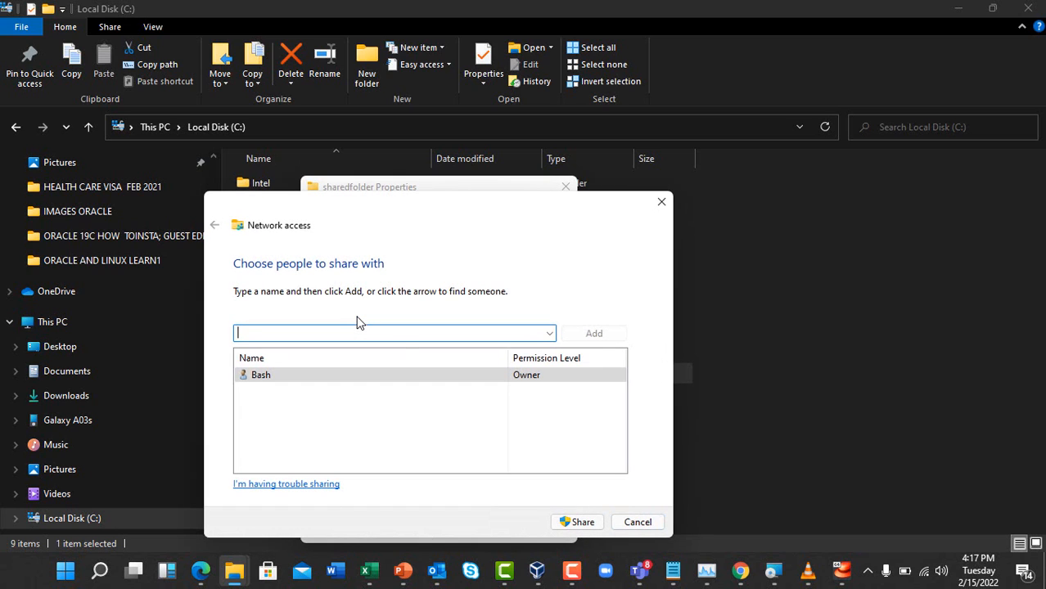
pyautogui.click(549, 333)
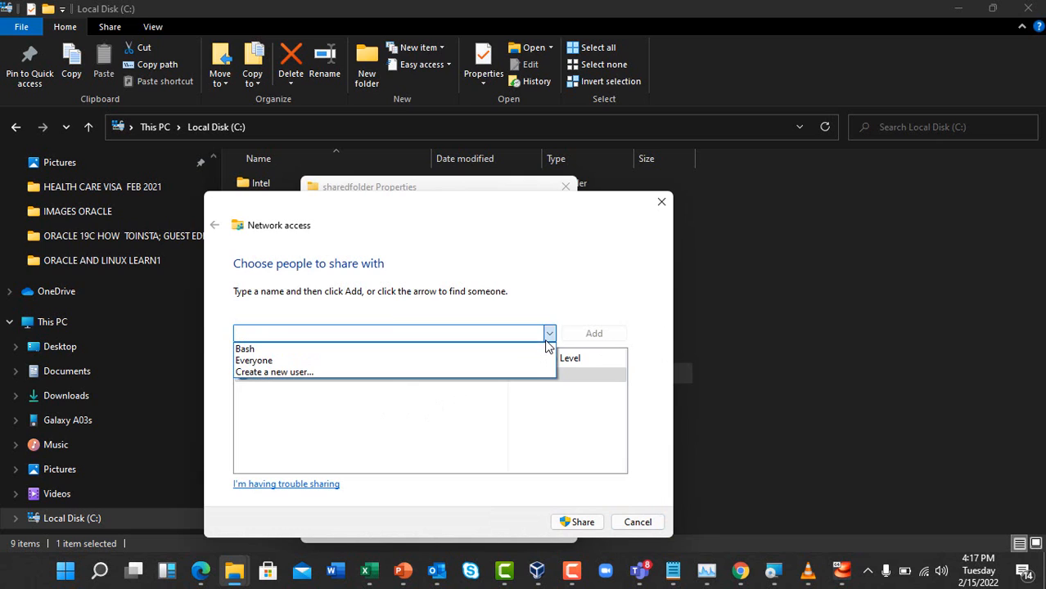
pyautogui.click(282, 360)
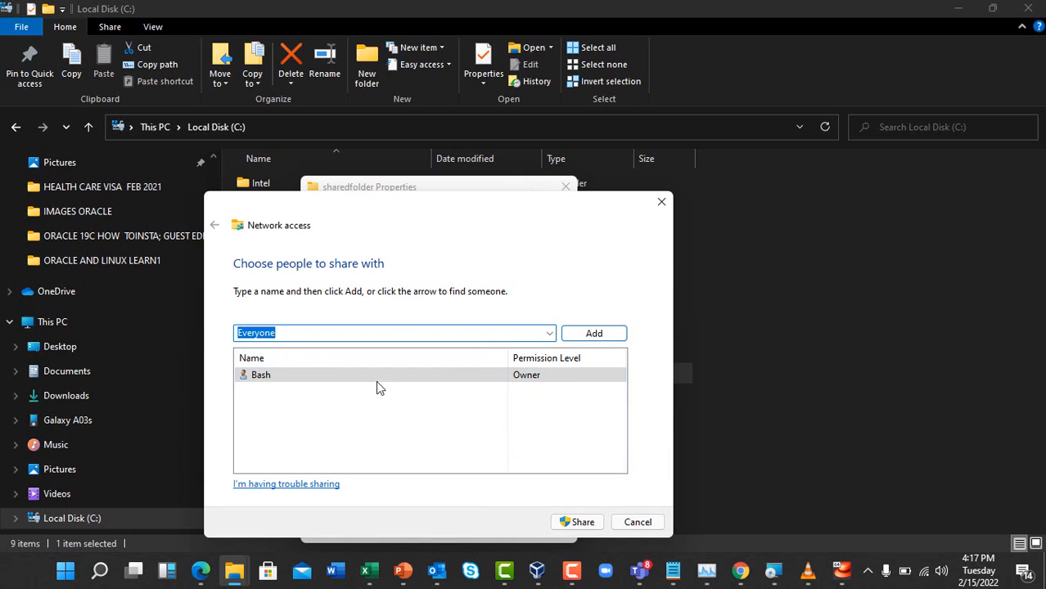
pyautogui.click(573, 522)
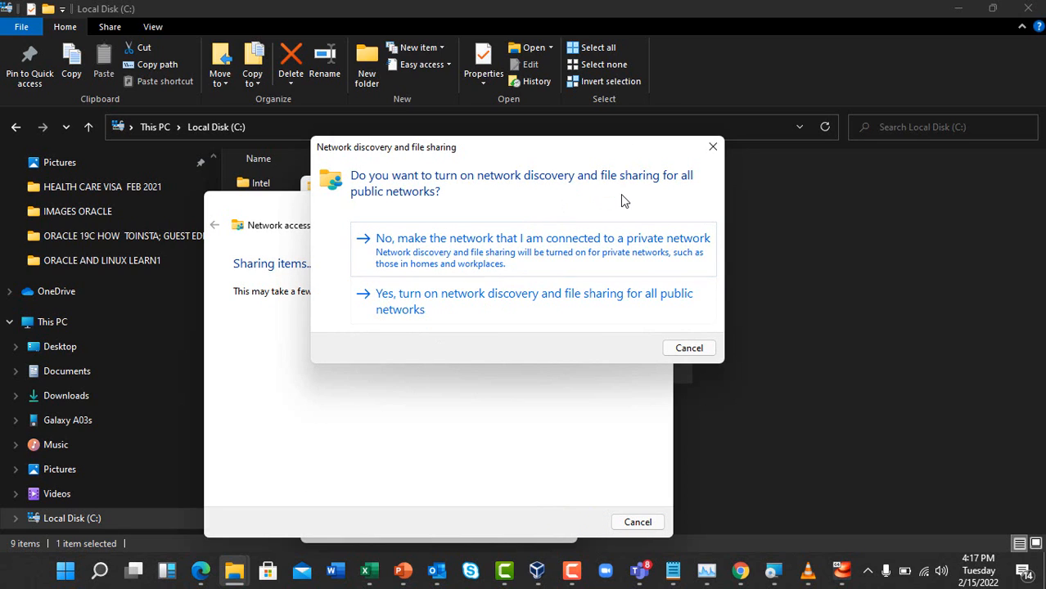
pyautogui.click(517, 296)
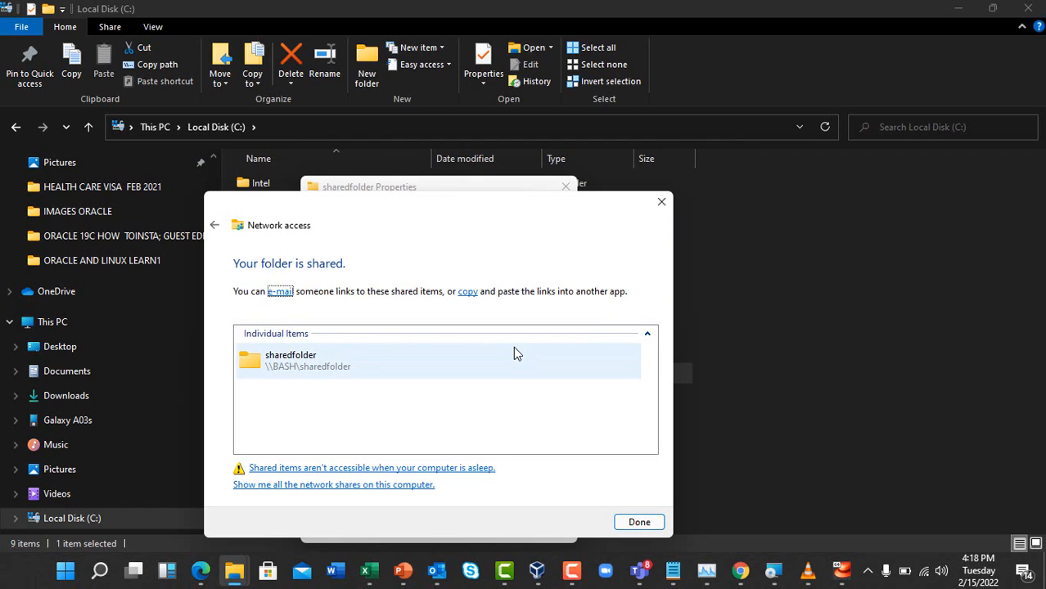
pyautogui.click(332, 370)
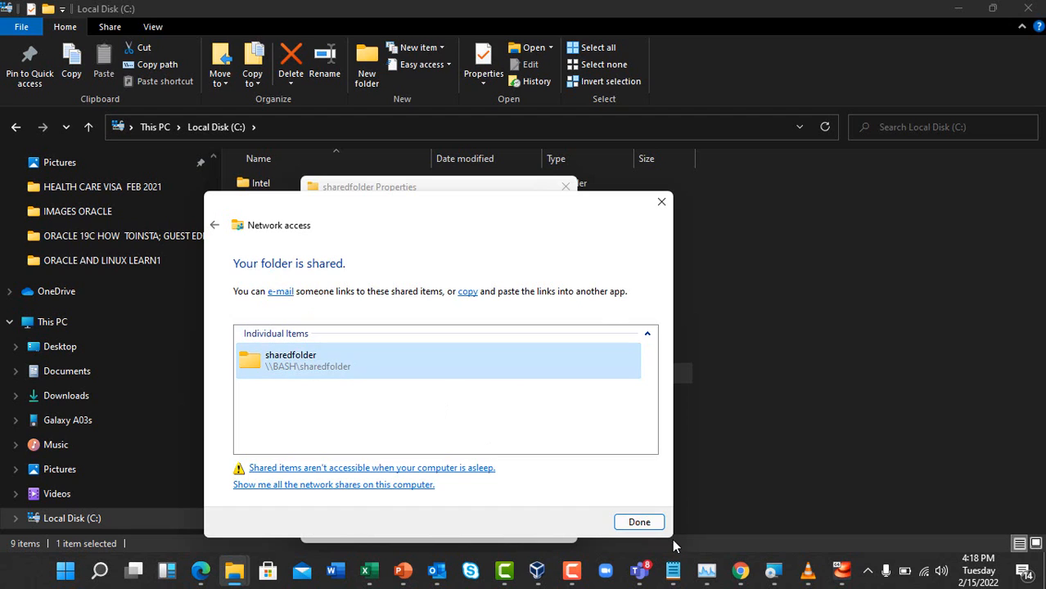
pyautogui.click(639, 523)
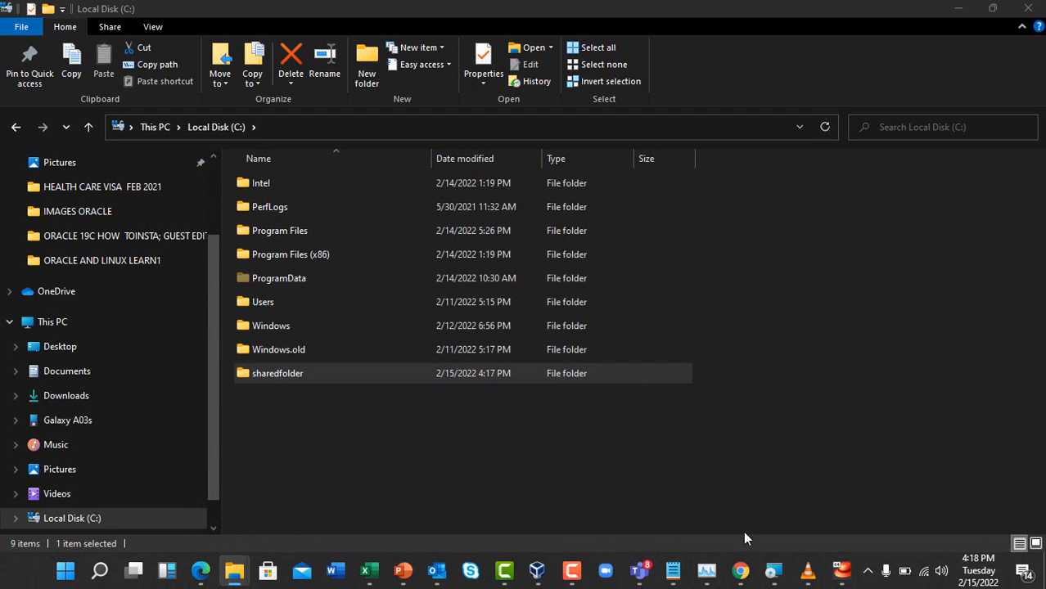
# Power off the running Centos7 virtual machine
pyautogui.click(841, 571)
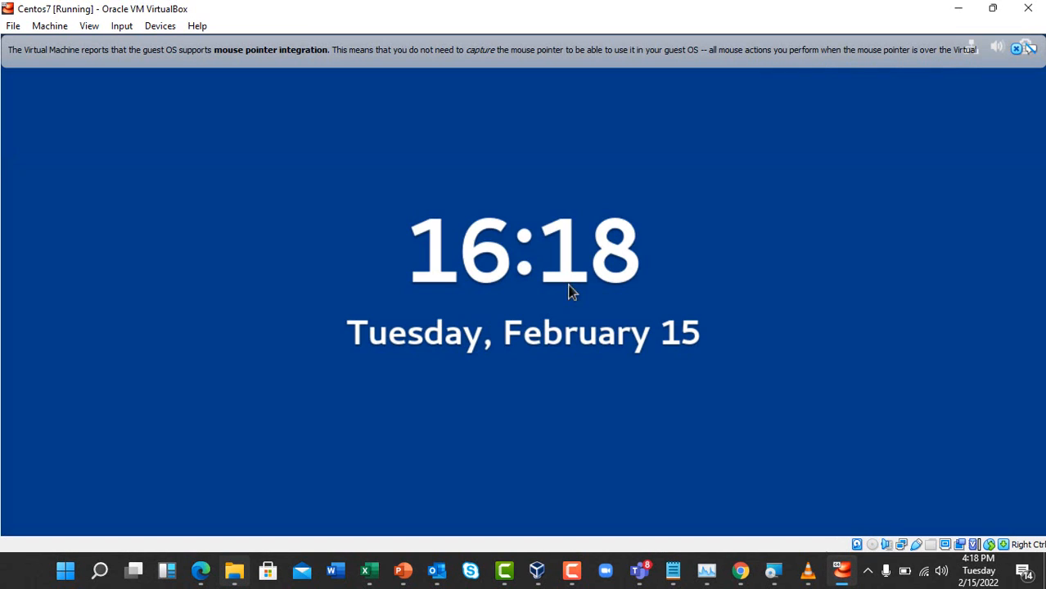
pyautogui.click(13, 26)
pyautogui.click(39, 106)
pyautogui.click(460, 321)
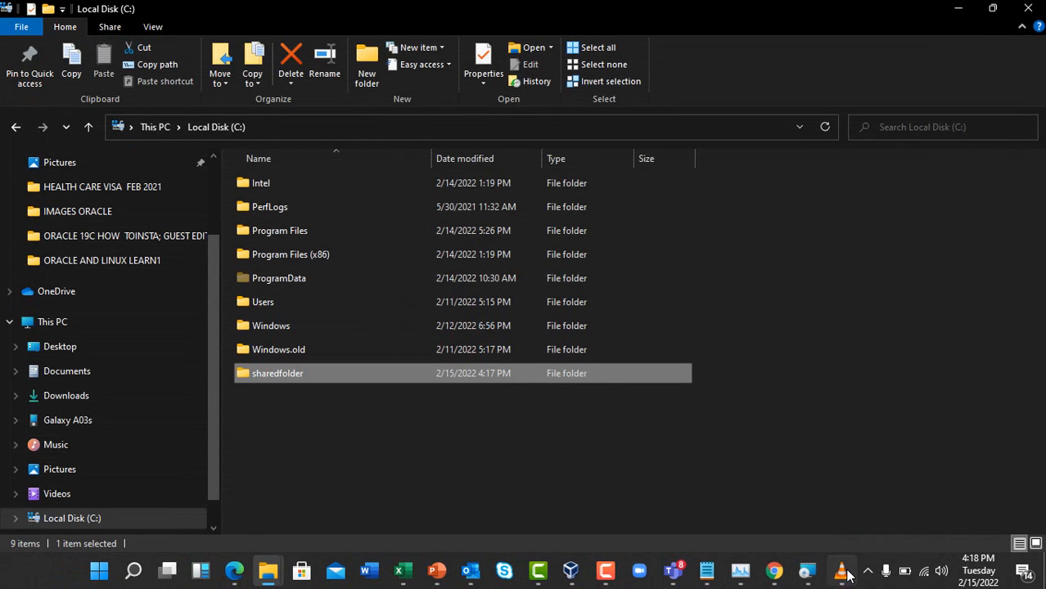
# Open the Centos7 VM's Shared Folders settings and begin adding a new share
pyautogui.click(574, 566)
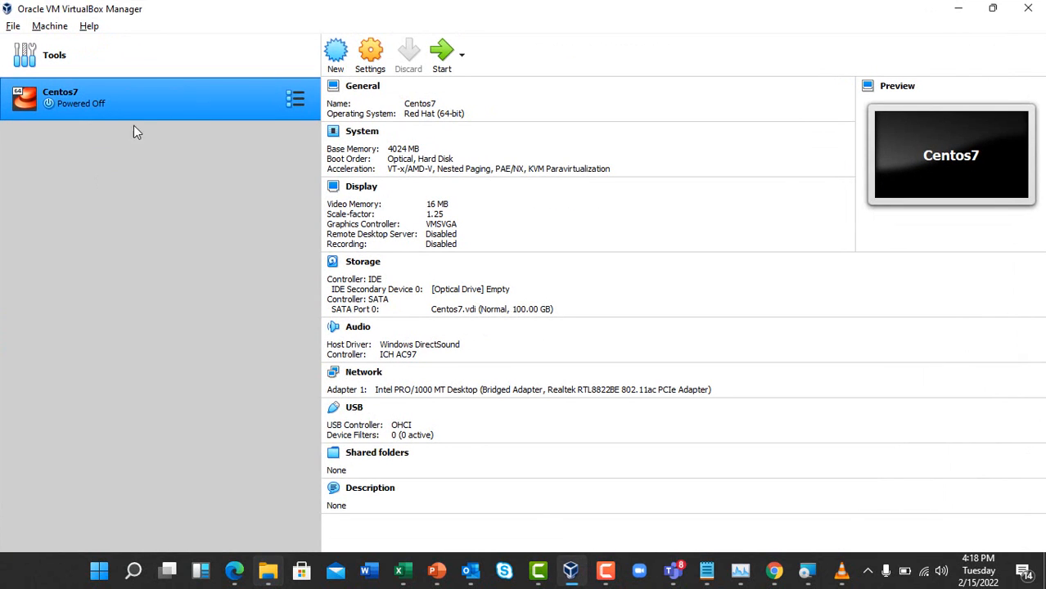
pyautogui.rightClick(142, 91)
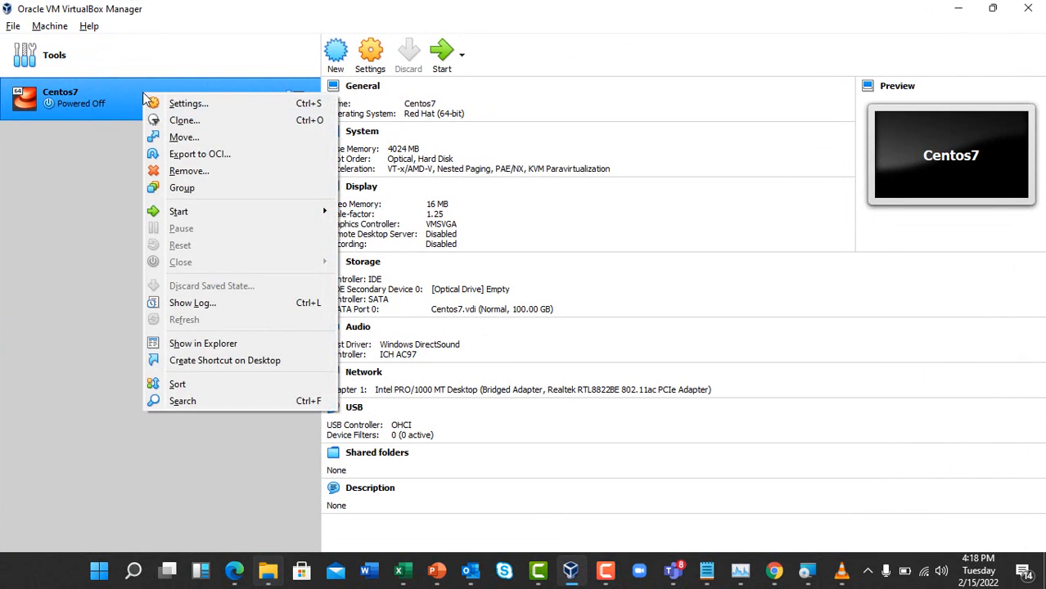
pyautogui.click(185, 104)
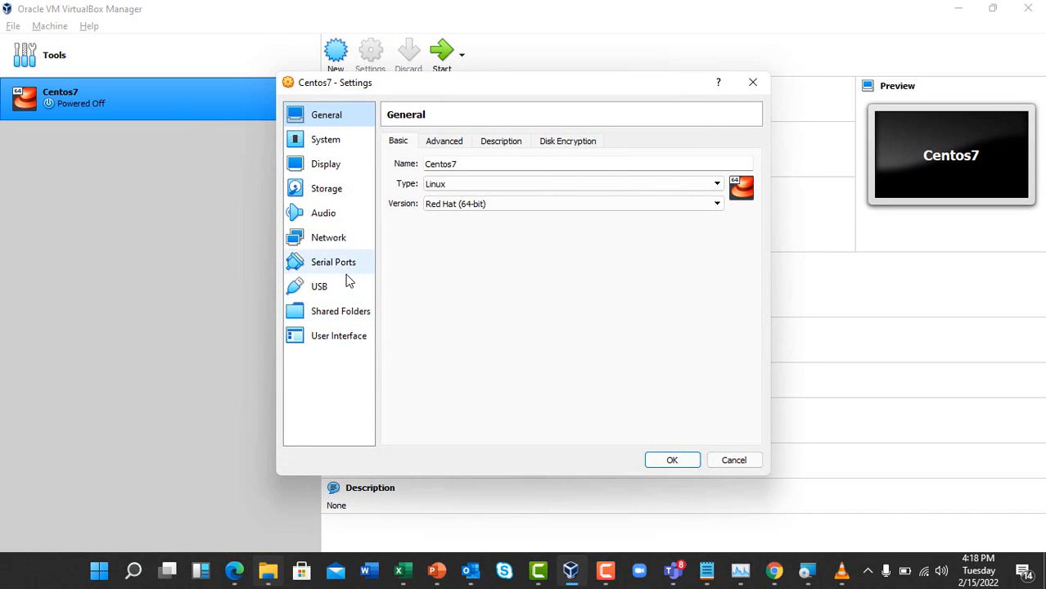
pyautogui.click(352, 316)
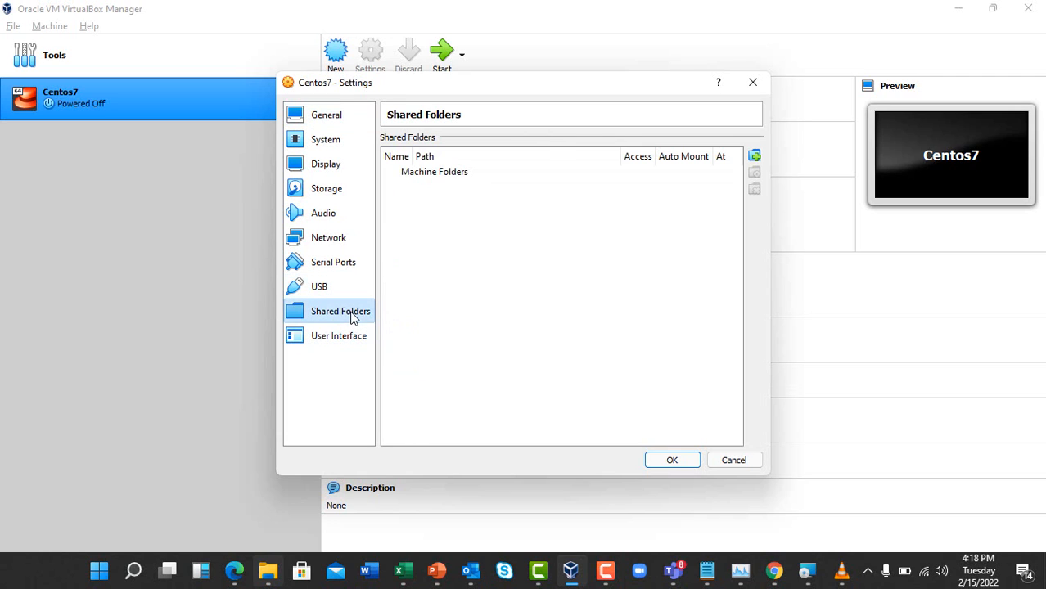
pyautogui.click(754, 157)
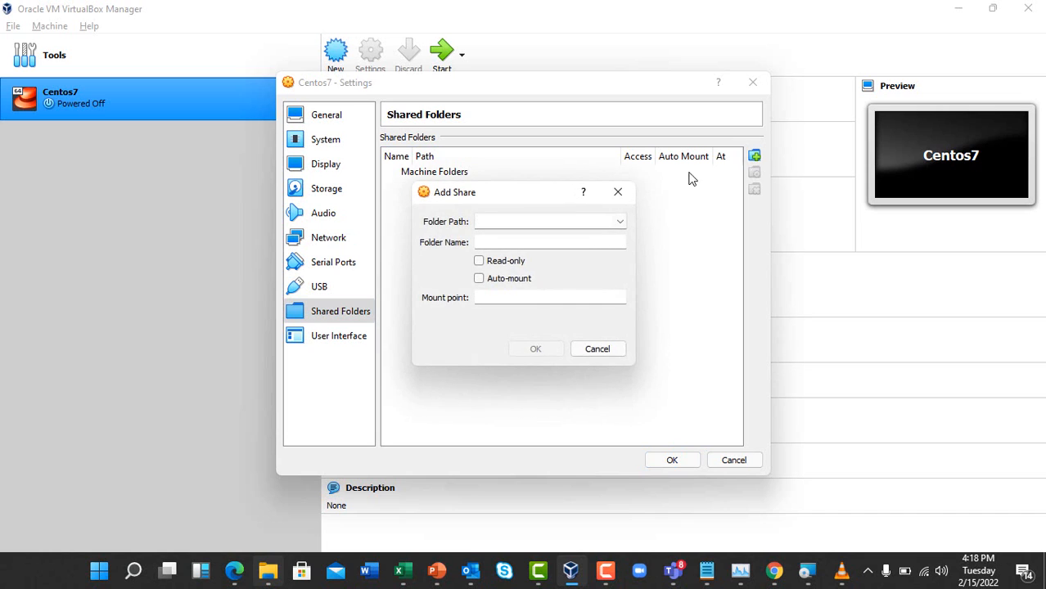
# Set the new share's folder path to C:\sharedfolder
pyautogui.click(620, 222)
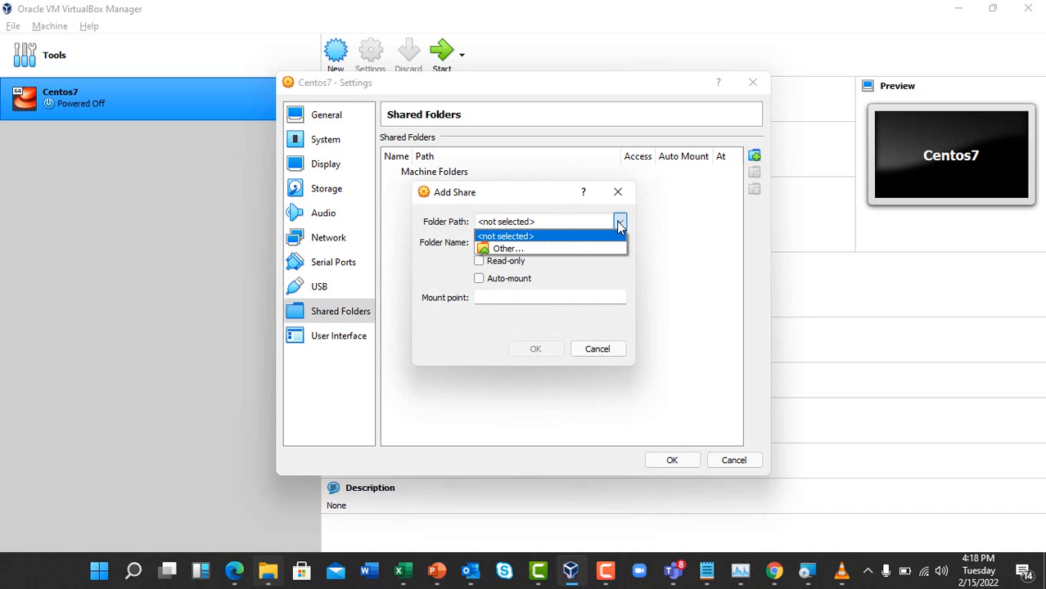
pyautogui.click(504, 249)
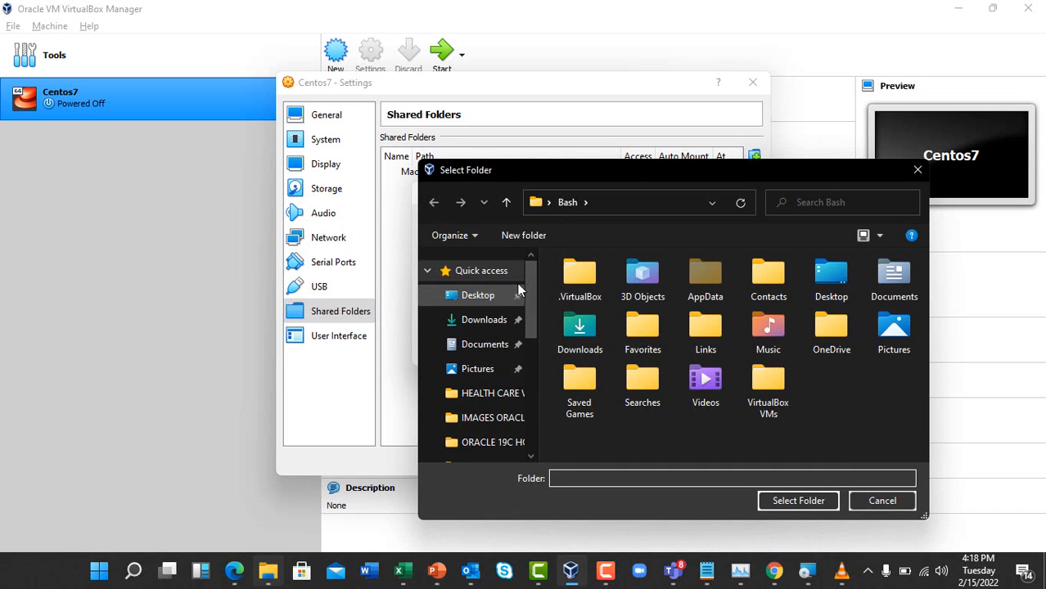
pyautogui.moveTo(534, 287); pyautogui.dragTo(531, 344)
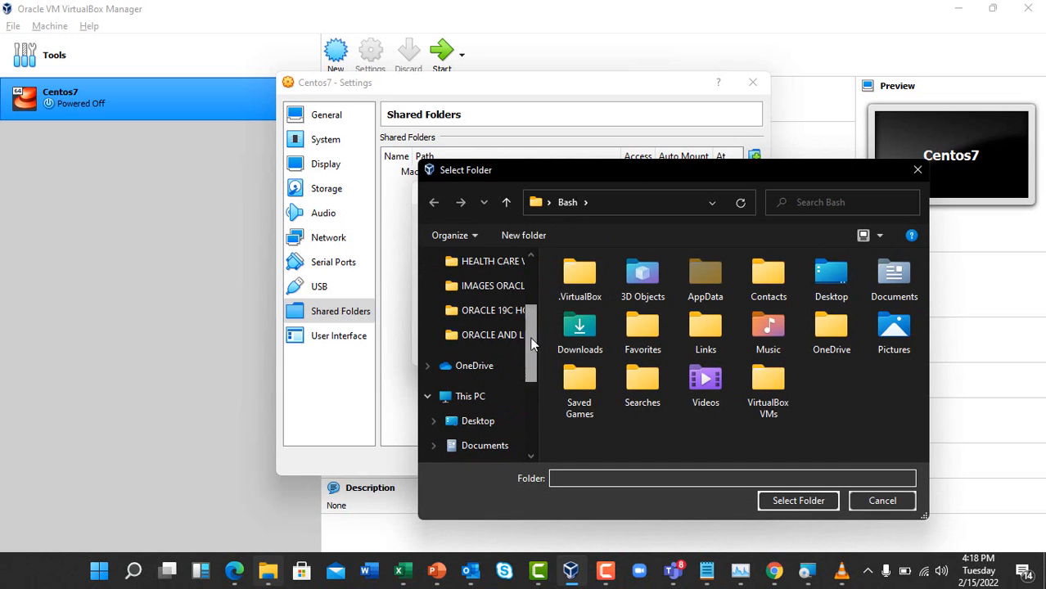
pyautogui.click(478, 397)
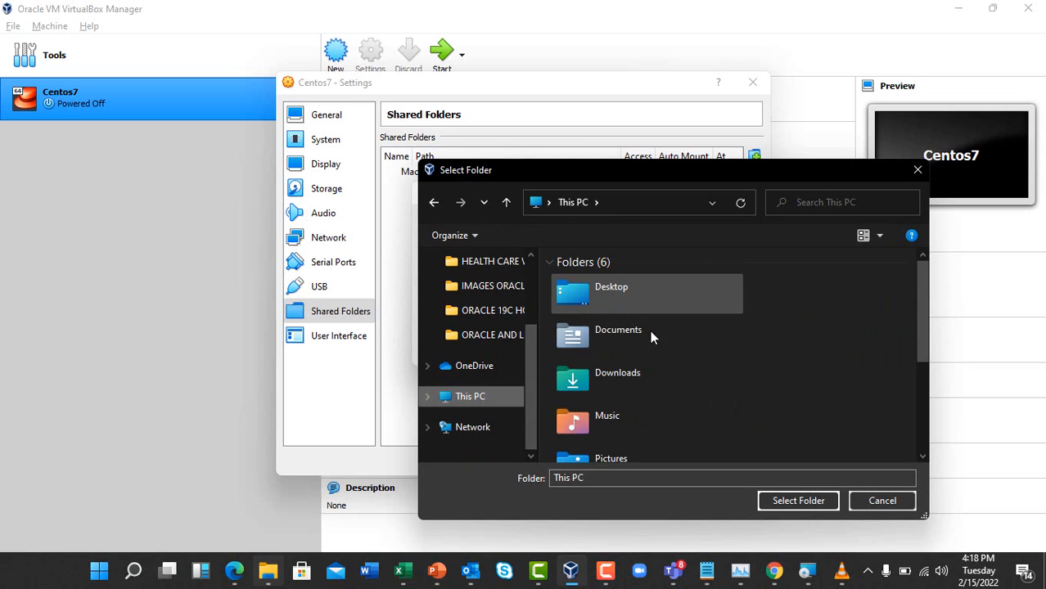
pyautogui.scroll(-3, 647, 344)
pyautogui.doubleClick(626, 436)
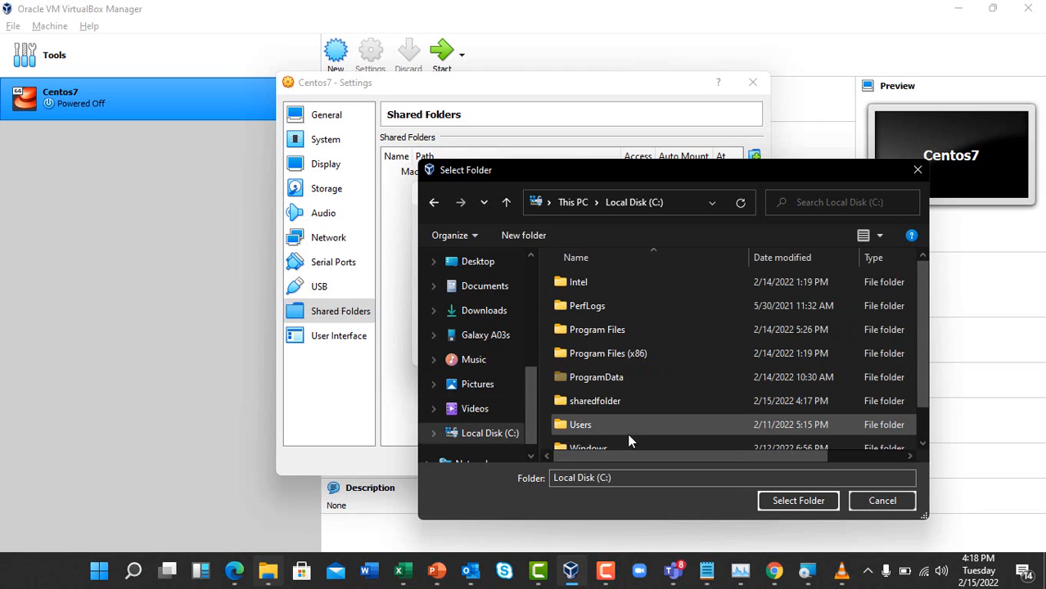
pyautogui.click(600, 326)
pyautogui.press('s')
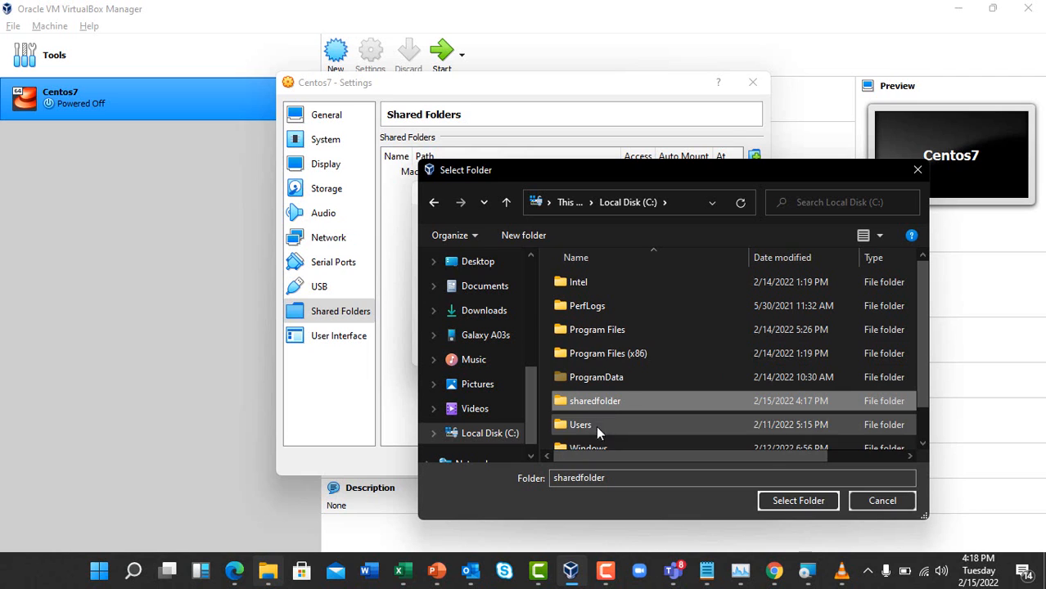
pyautogui.doubleClick(627, 403)
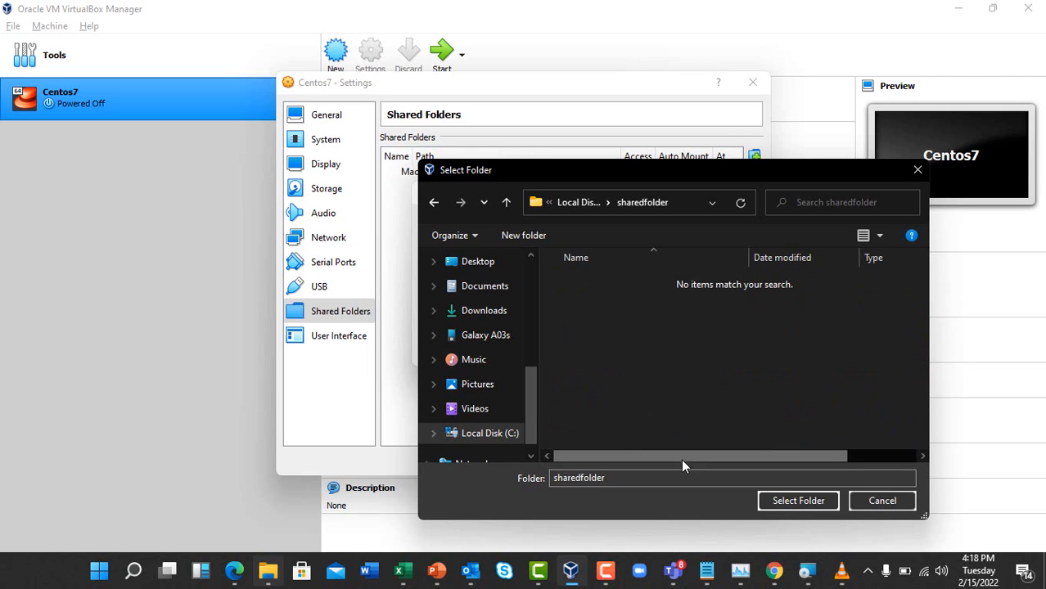
pyautogui.click(809, 505)
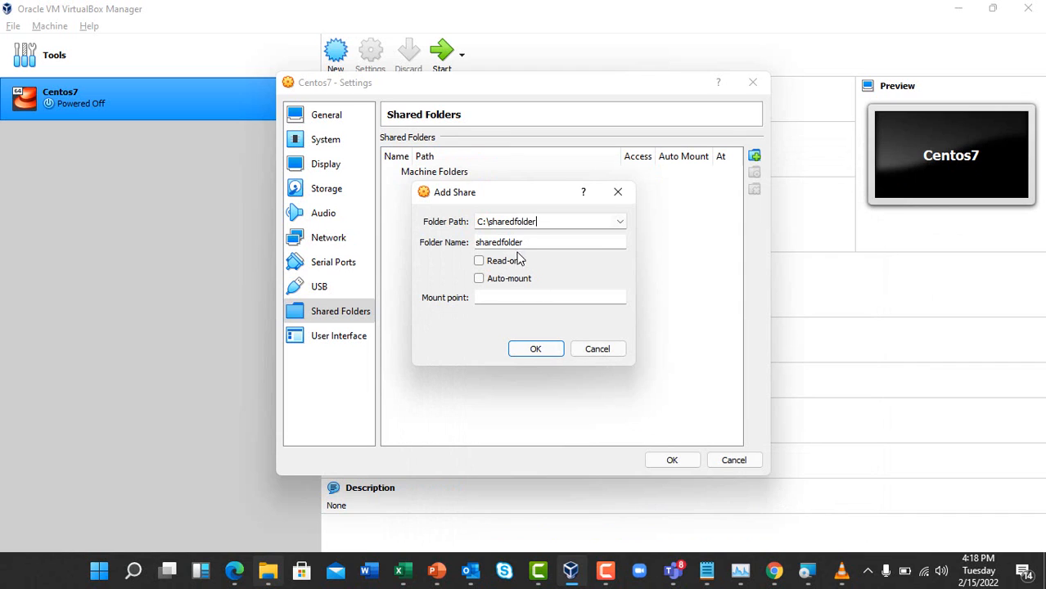
# Enable Auto-mount for the share and save the VM settings
pyautogui.click(480, 279)
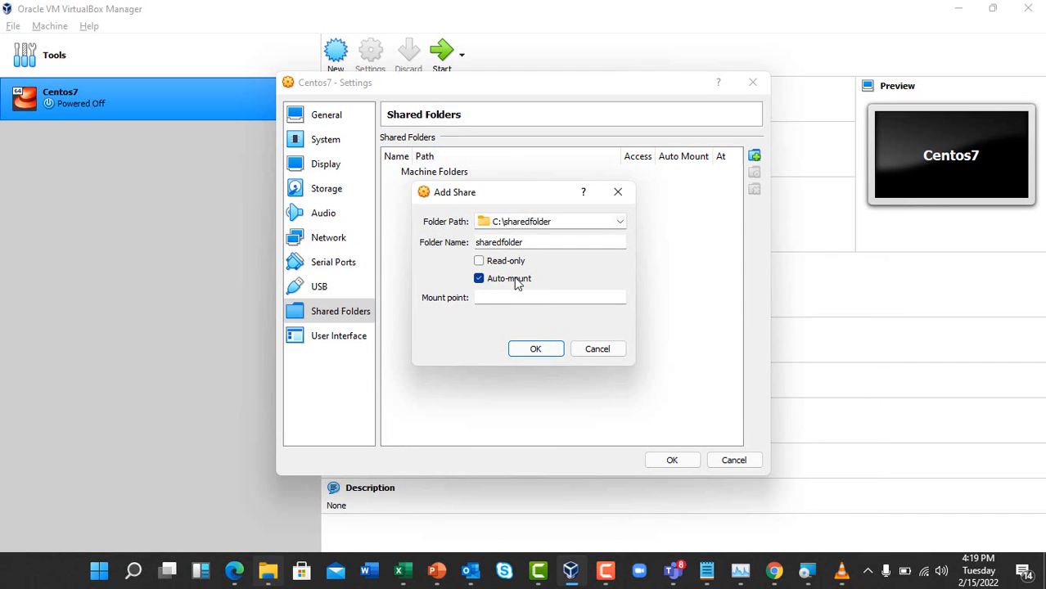
pyautogui.click(536, 349)
pyautogui.click(672, 459)
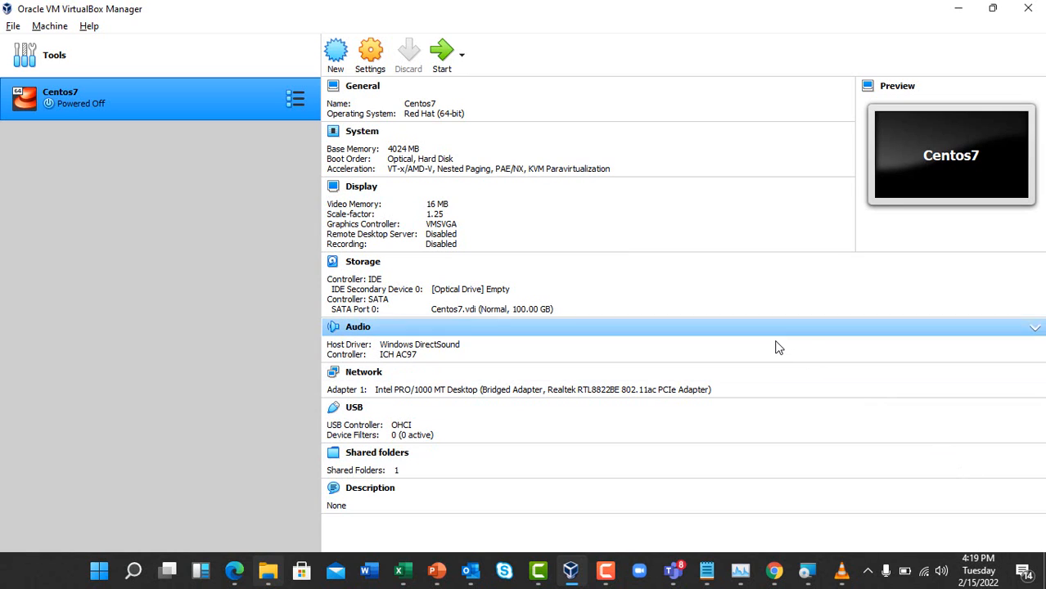
pyautogui.click(606, 571)
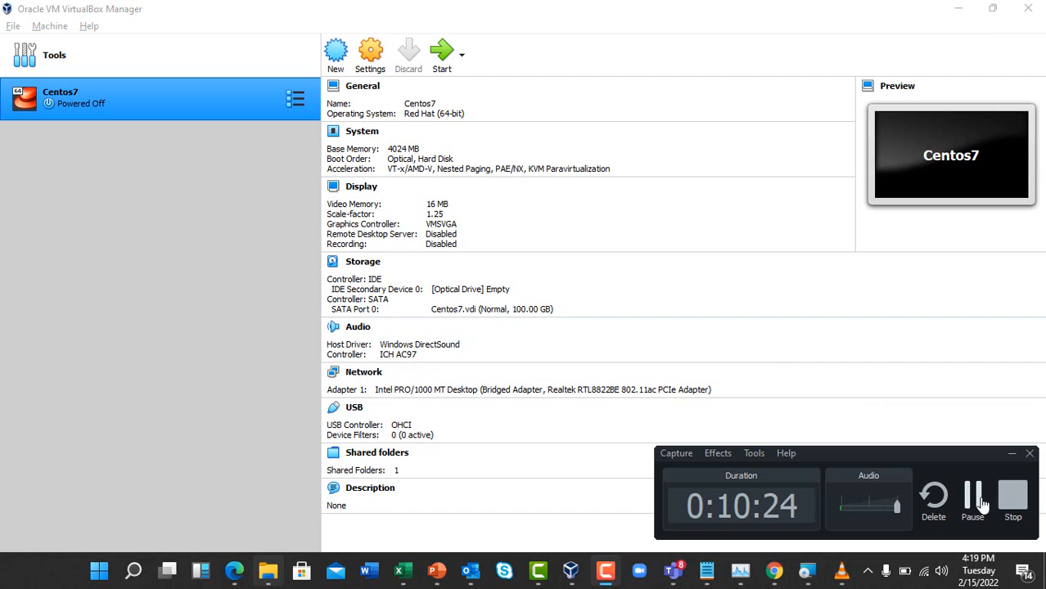
pyautogui.click(1012, 498)
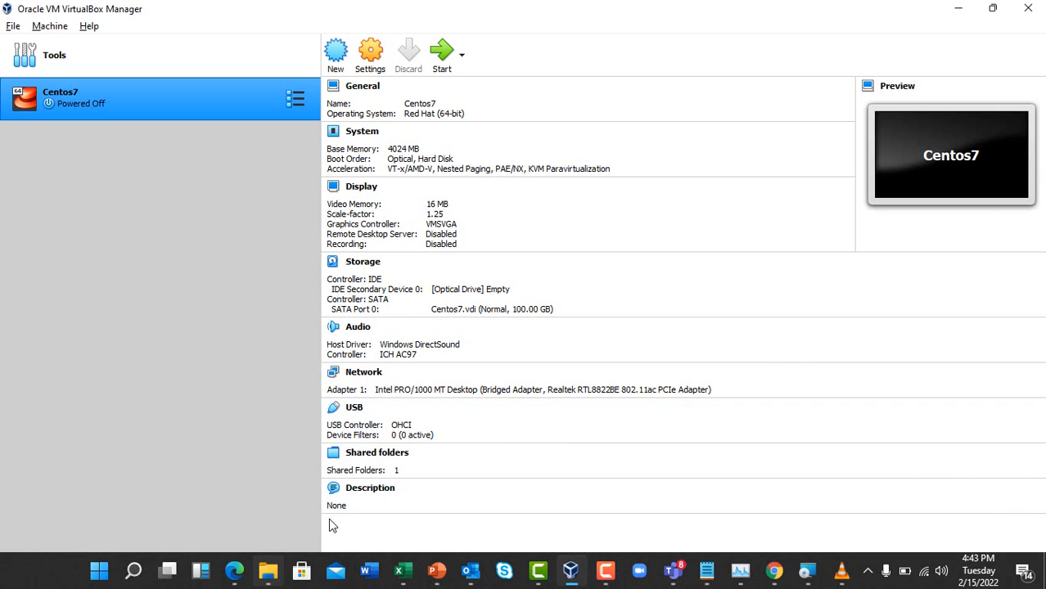
pyautogui.hotkey('alt', 'Tab')
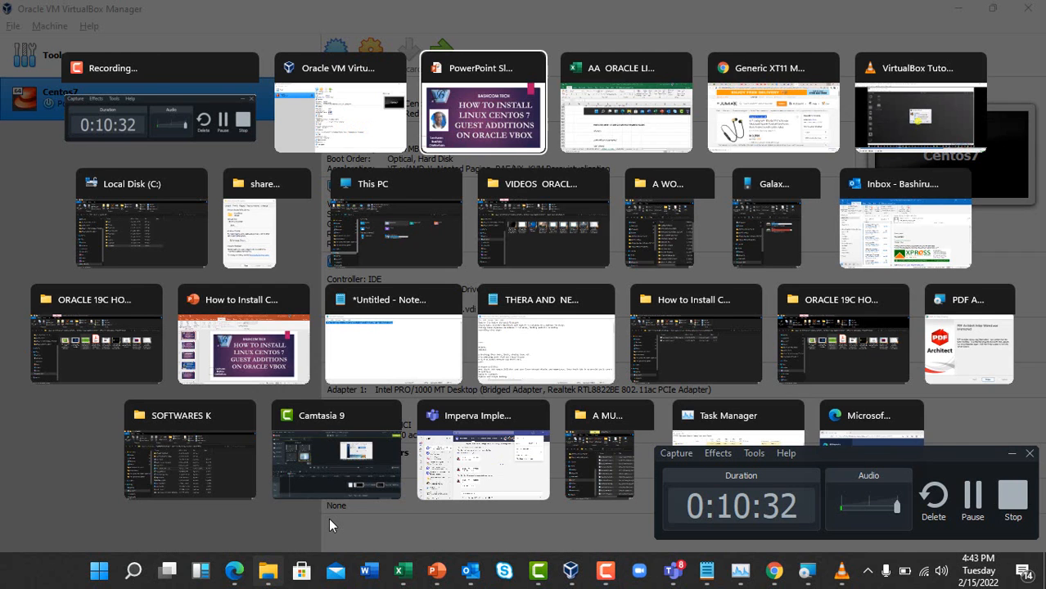
pyautogui.hotkey('alt', 'Tab')
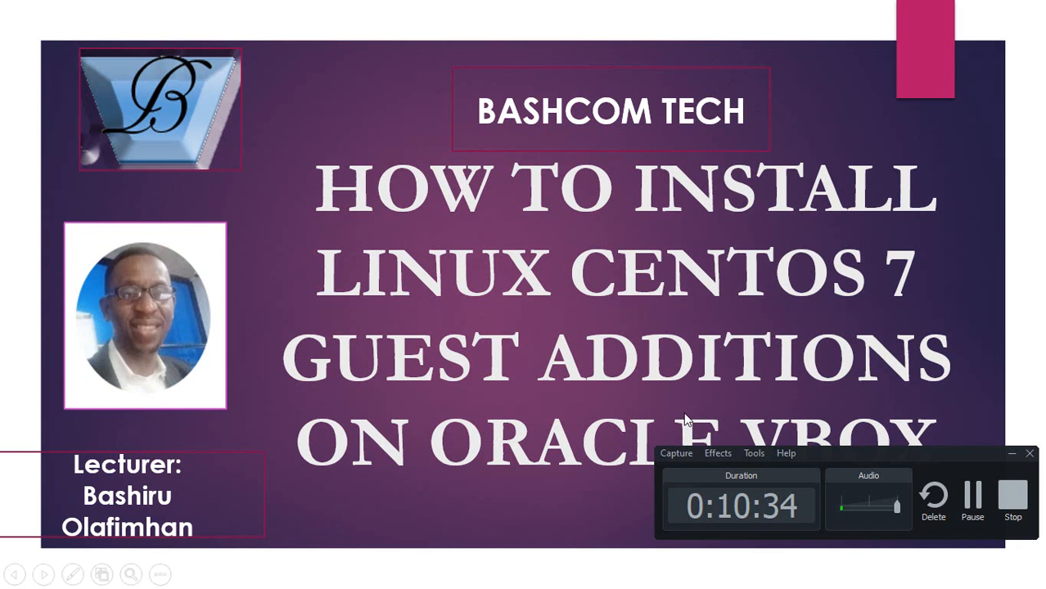
pyautogui.click(1012, 456)
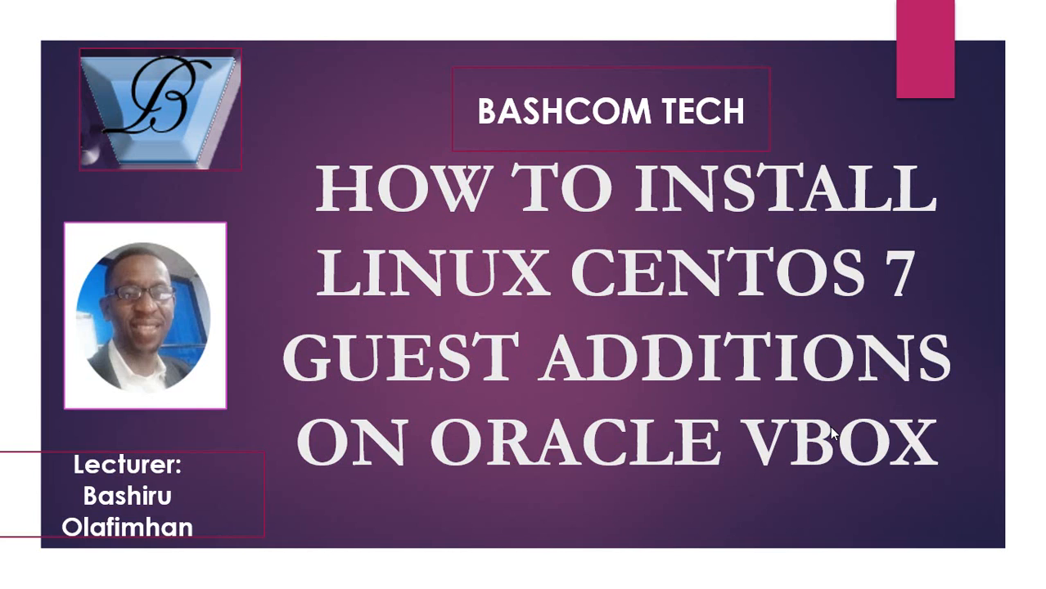
pyautogui.press('F10')
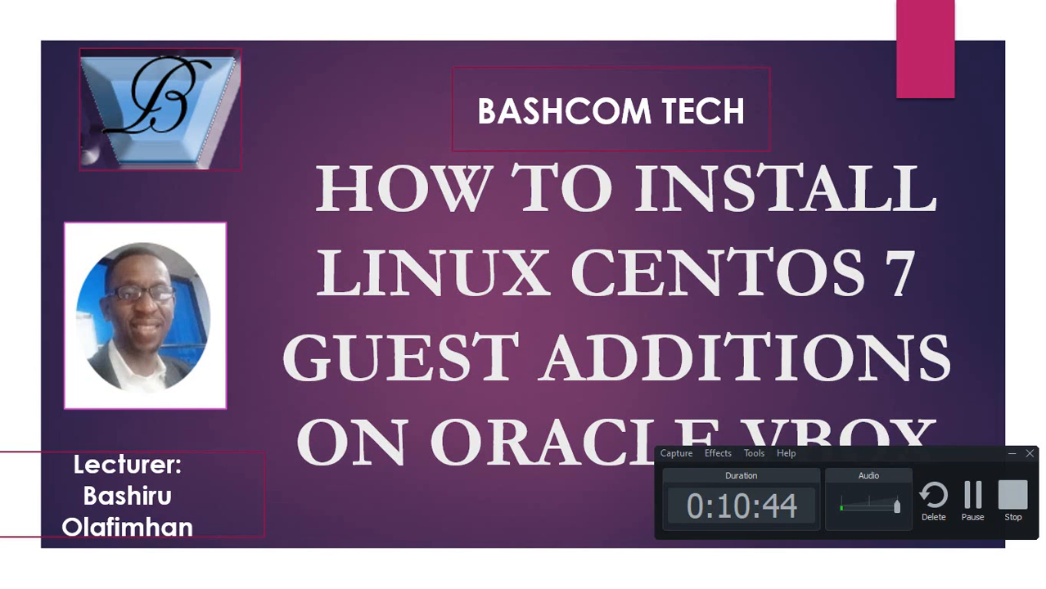
pyautogui.hotkey('alt', 'Tab')
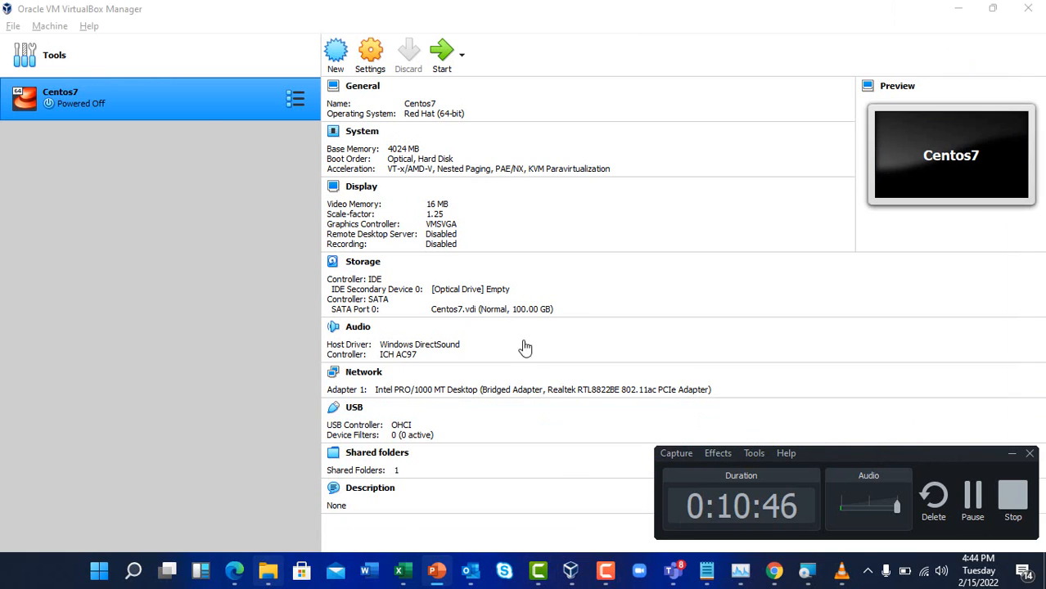
# Start the Centos7 virtual machine from the VirtualBox Manager
pyautogui.rightClick(193, 107)
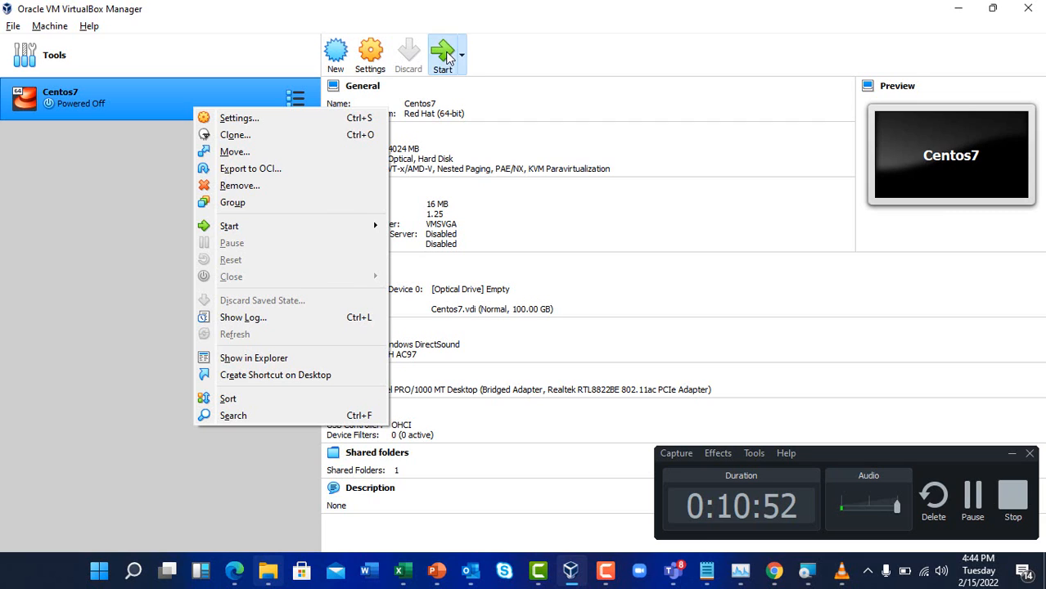
pyautogui.click(445, 56)
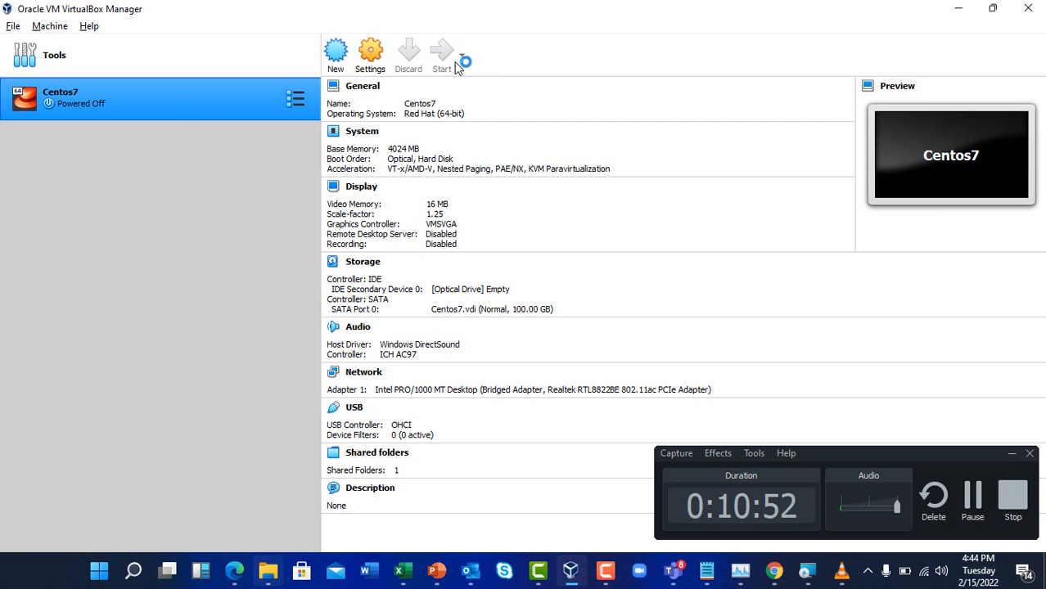
pyautogui.click(1021, 455)
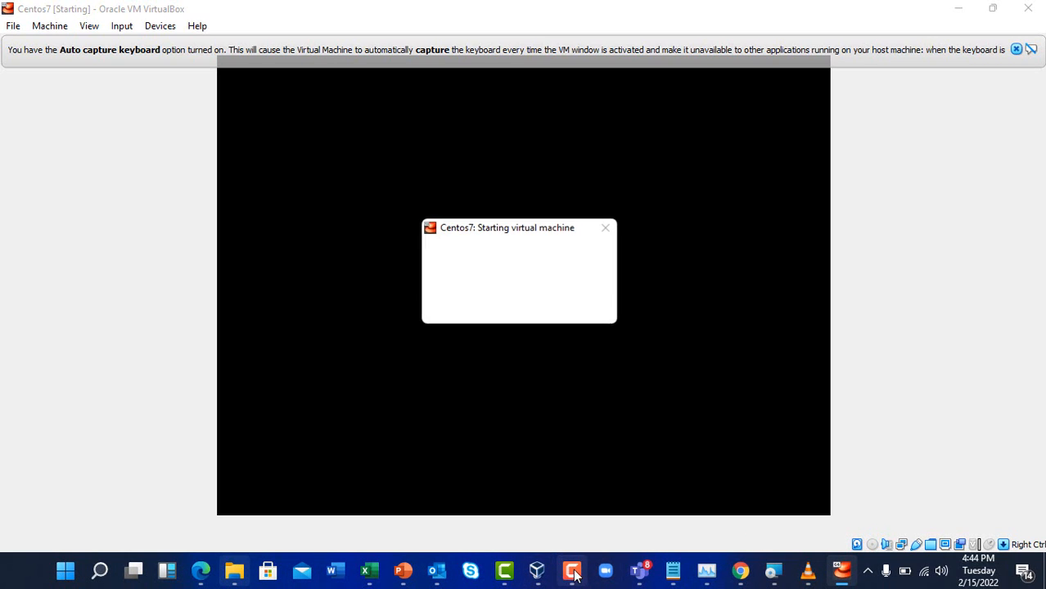
pyautogui.moveTo(412, 566)
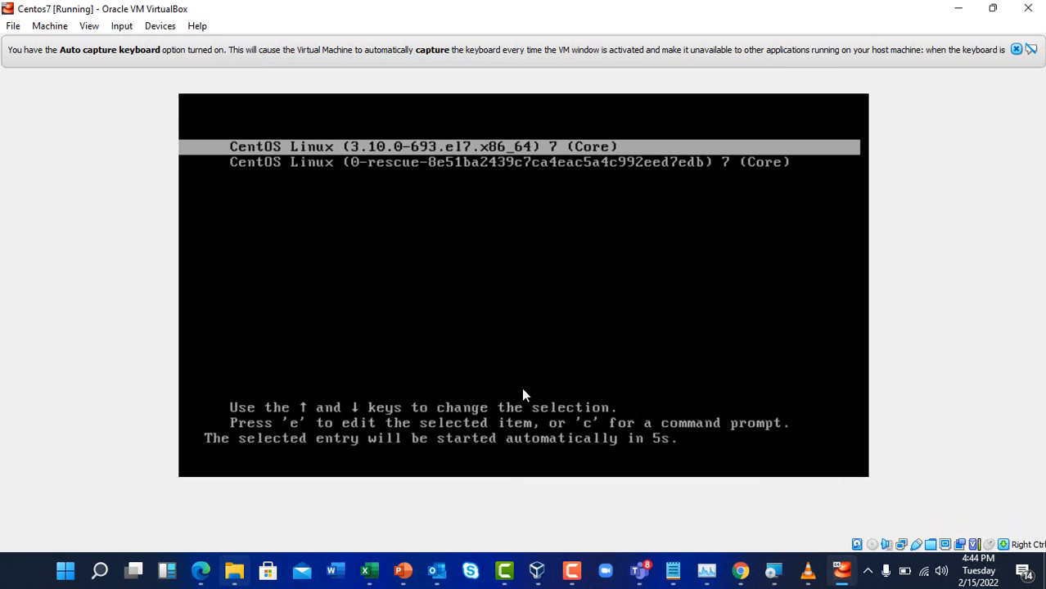
pyautogui.click(572, 571)
# Sign in with the user's password and check sf_sharedfolder on the guest desktop
pyautogui.click(974, 497)
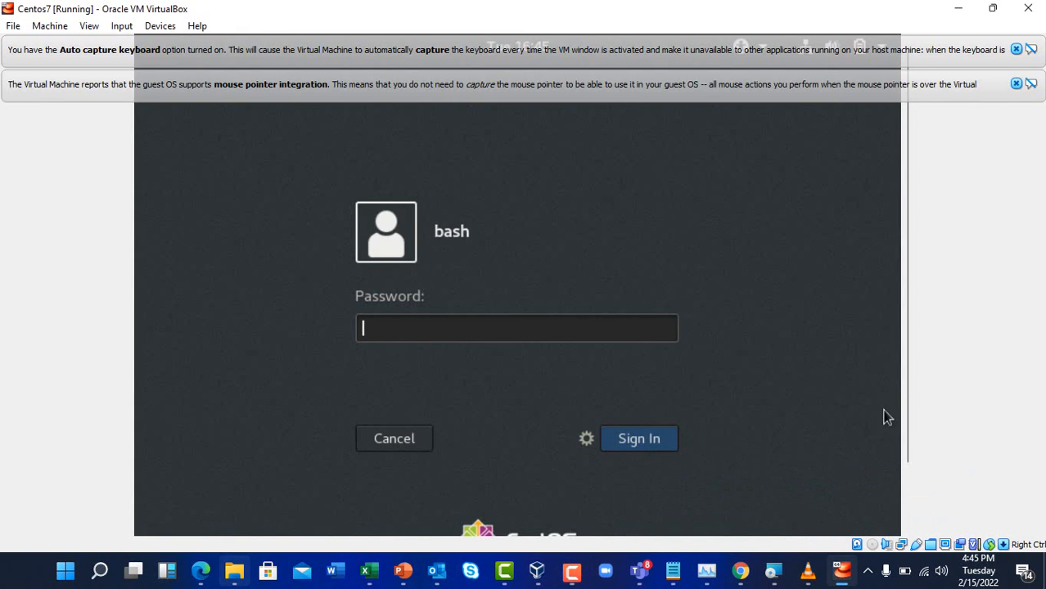
pyautogui.write('****')
pyautogui.press('Return')
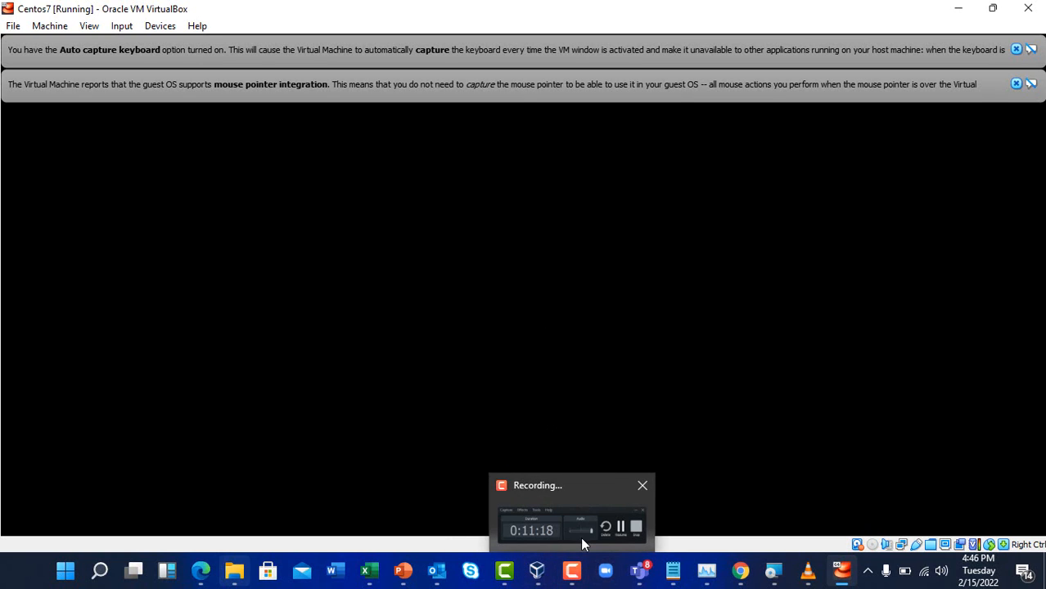
pyautogui.click(582, 514)
pyautogui.click(708, 279)
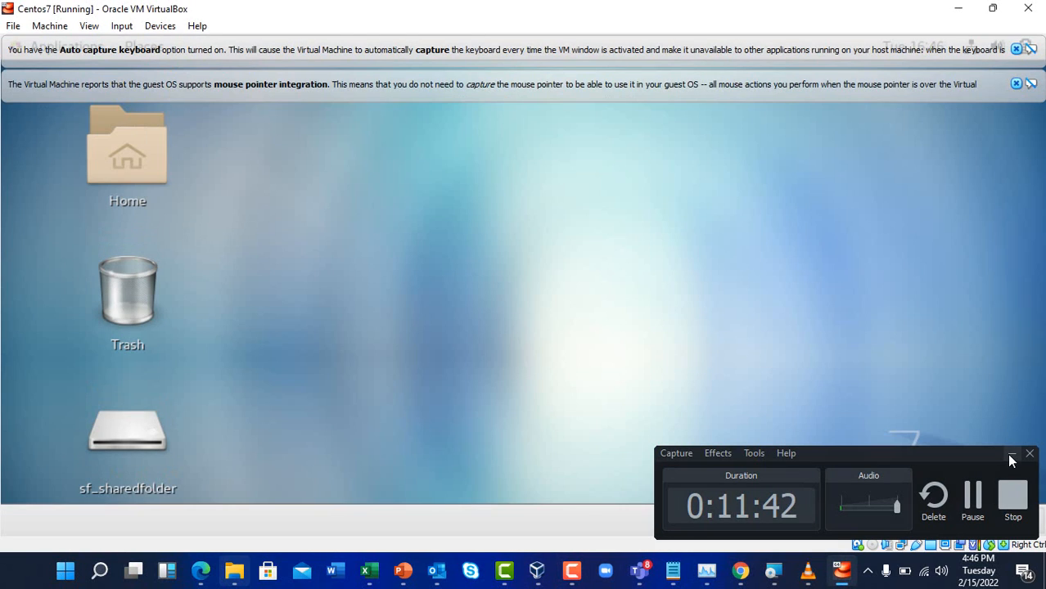
pyautogui.click(1011, 455)
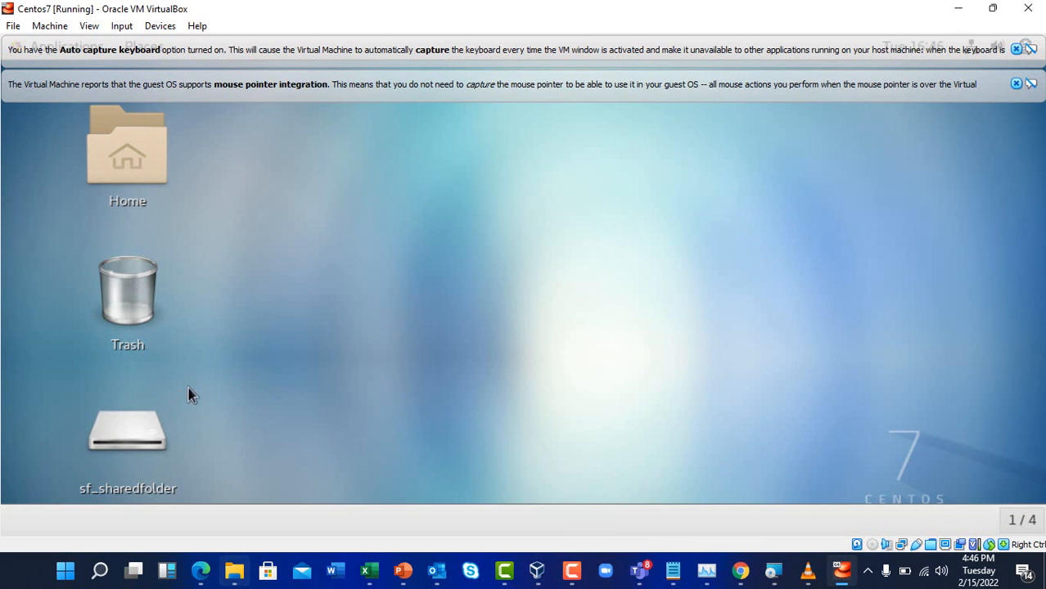
pyautogui.moveTo(237, 577)
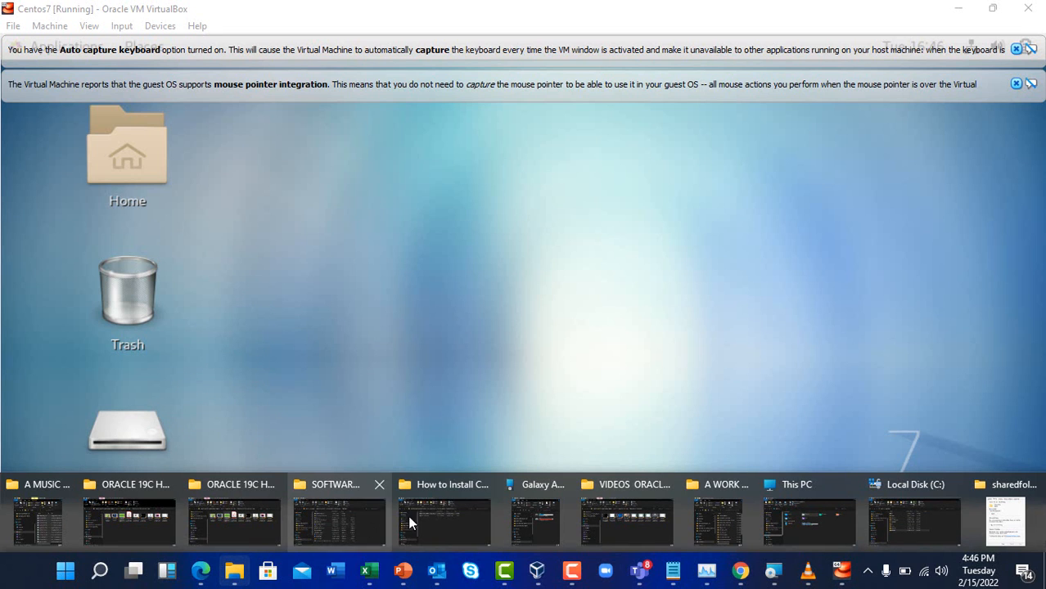
# On the host, add a new folder named 'test file' inside C:\sharedfolder
pyautogui.click(836, 519)
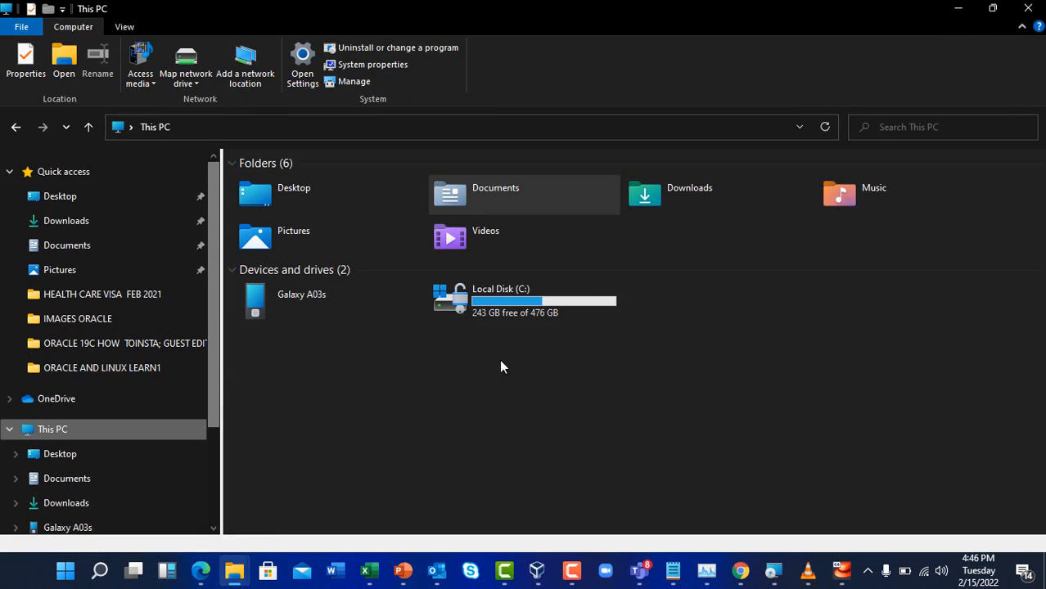
pyautogui.doubleClick(501, 312)
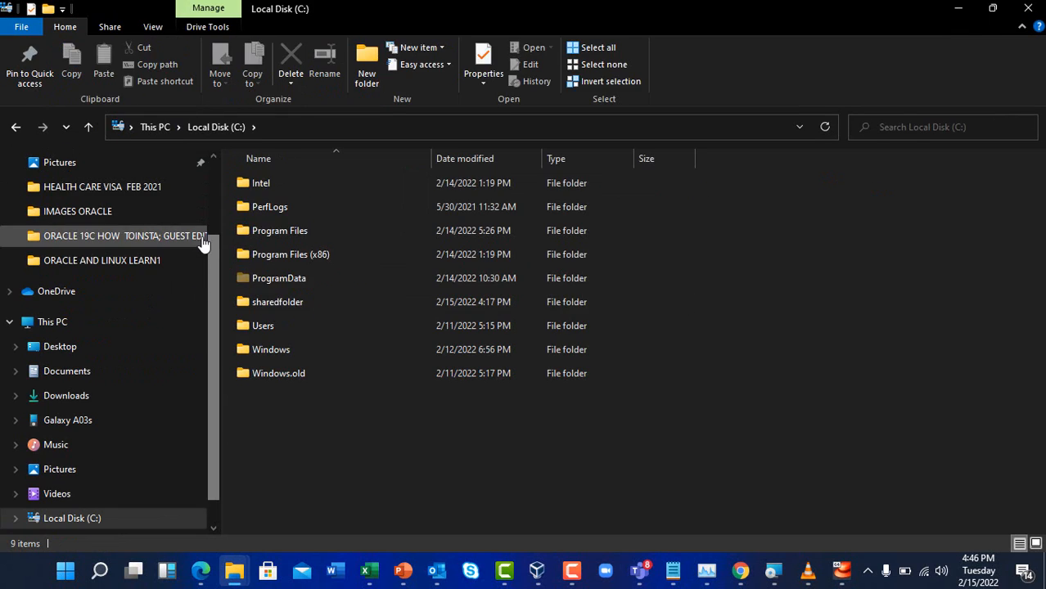
pyautogui.click(295, 262)
pyautogui.press('s')
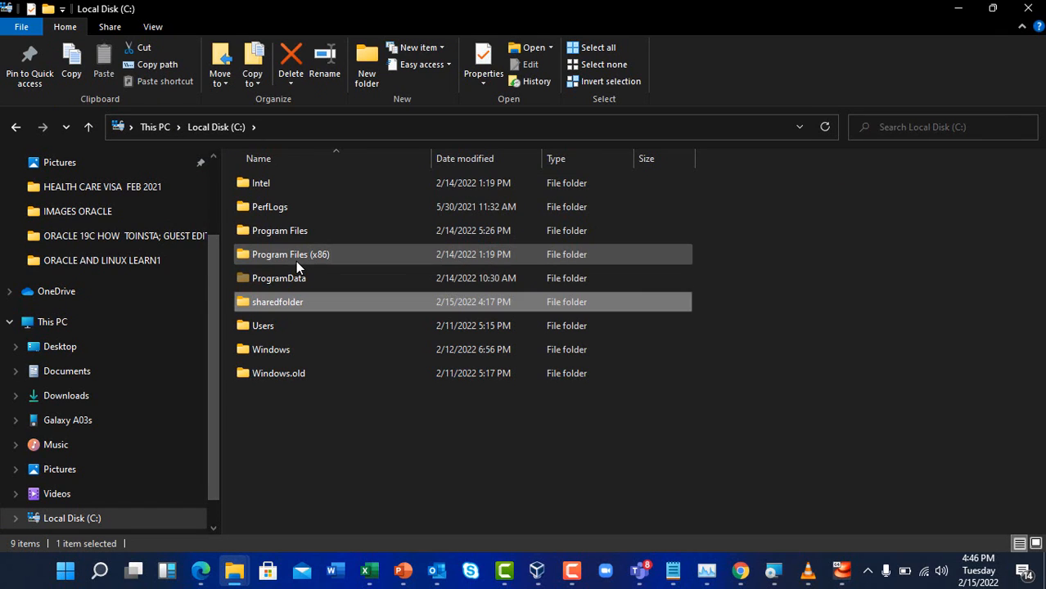
pyautogui.doubleClick(334, 301)
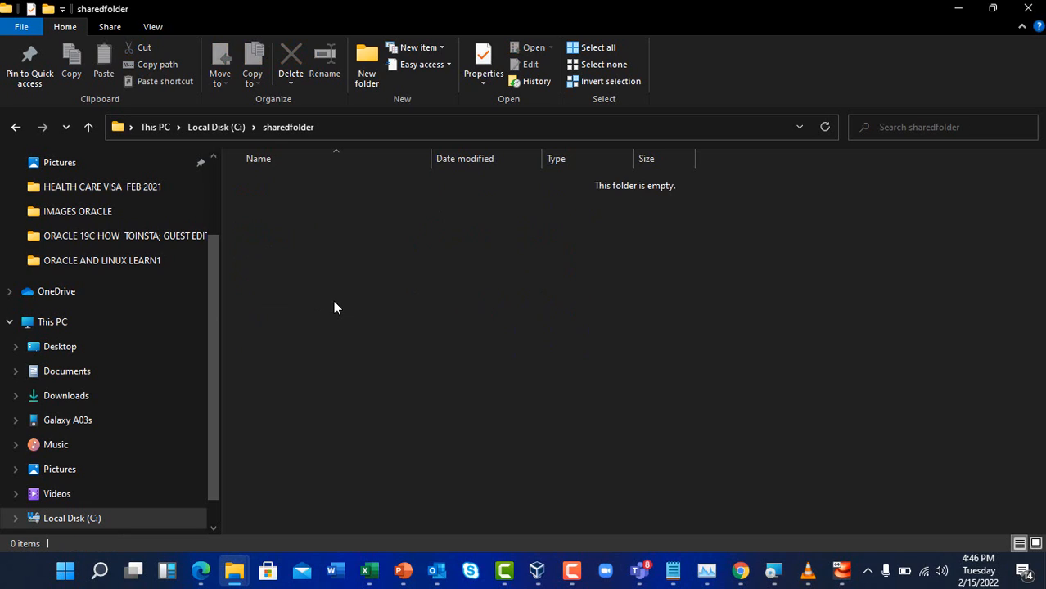
pyautogui.rightClick(379, 266)
pyautogui.moveTo(434, 460)
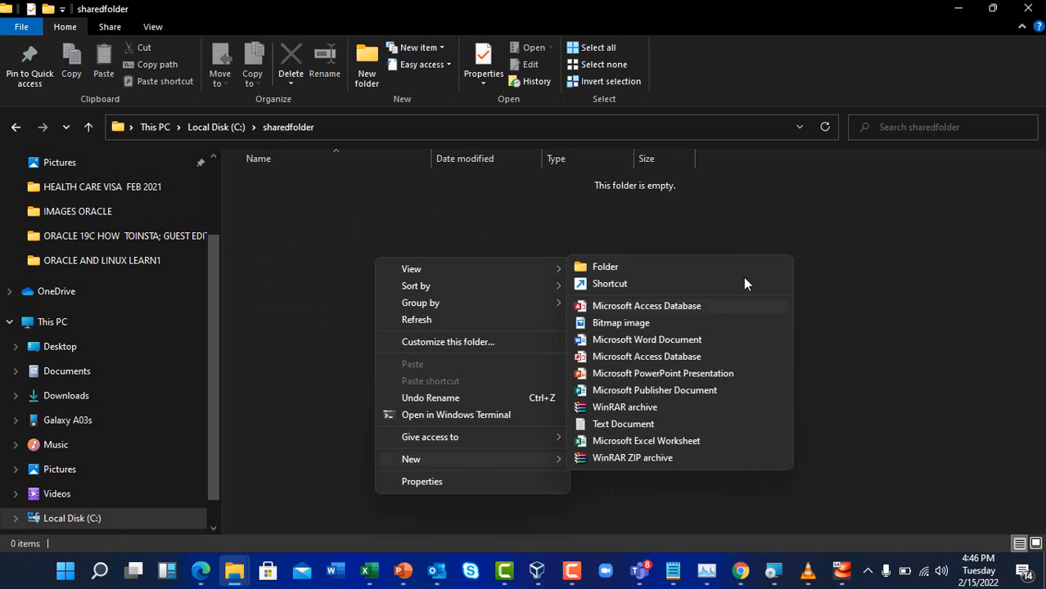
pyautogui.click(606, 266)
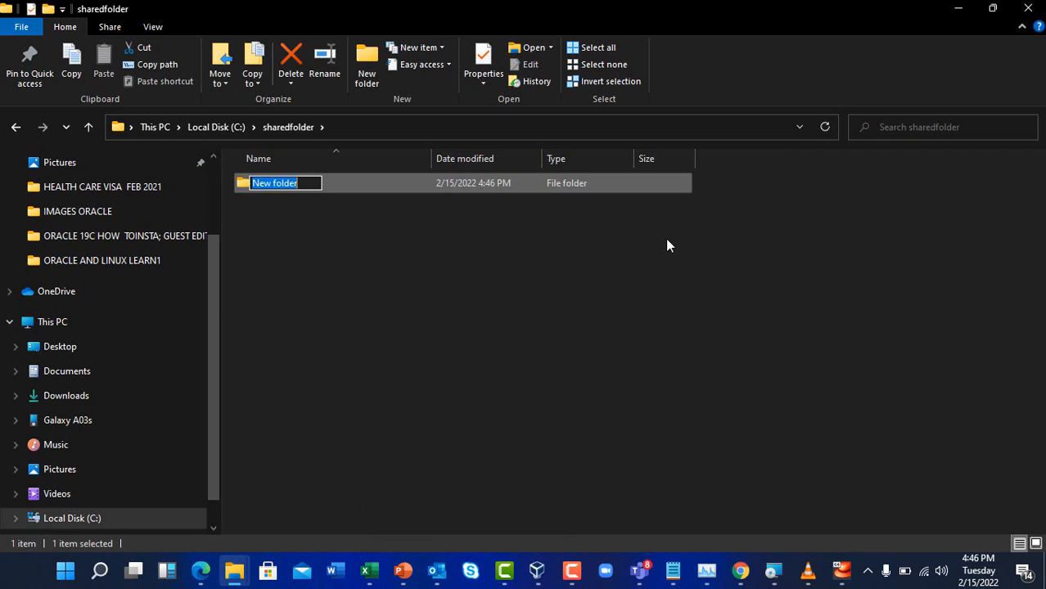
pyautogui.write('tes')
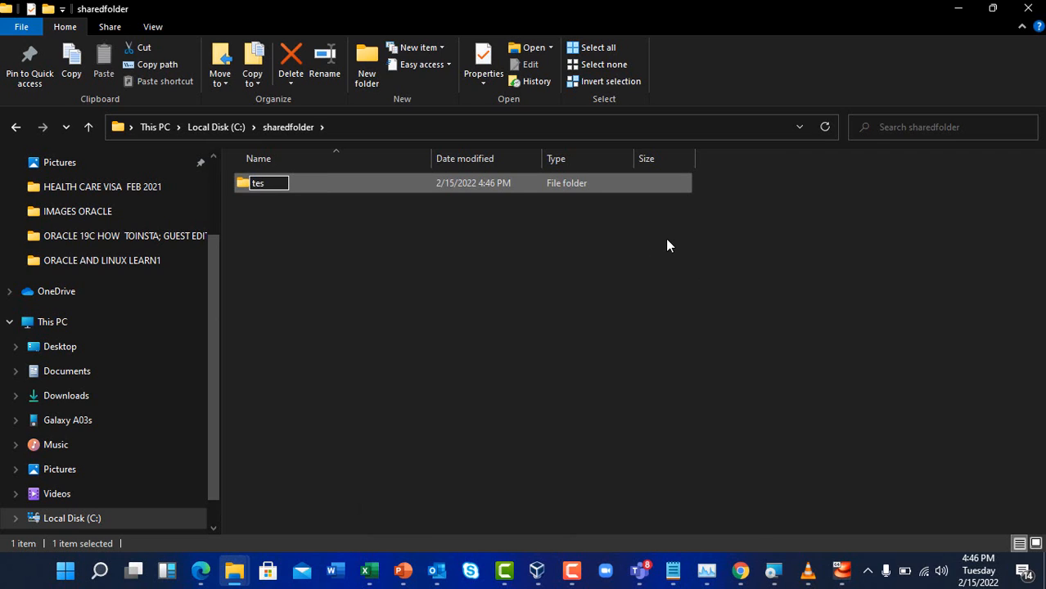
pyautogui.write('t file')
pyautogui.click(551, 268)
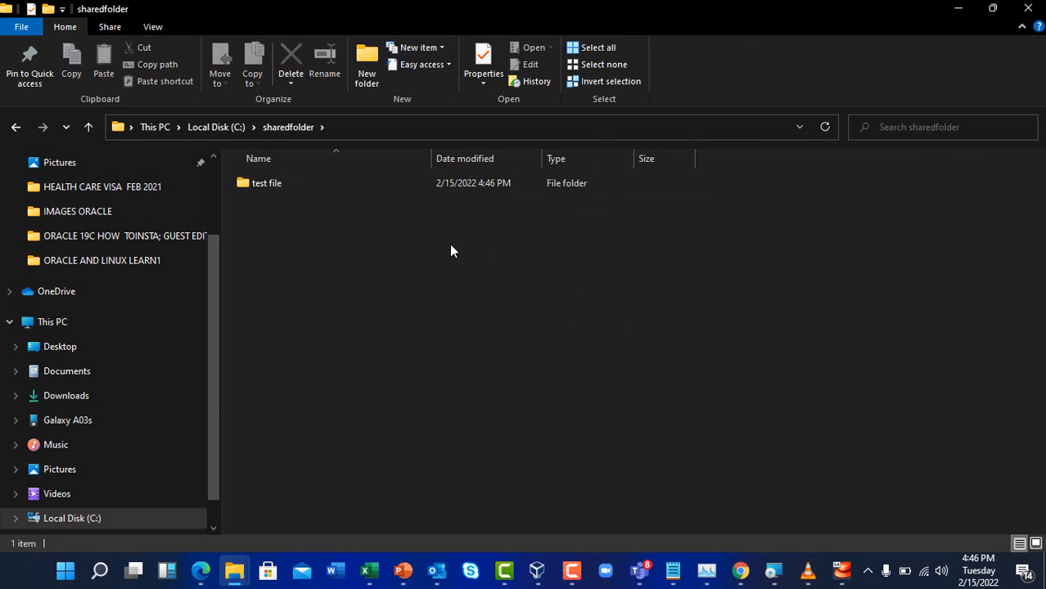
# Open sf_sharedfolder in the guest, dismiss the permission error and both notices, then minimize Files
pyautogui.click(964, 10)
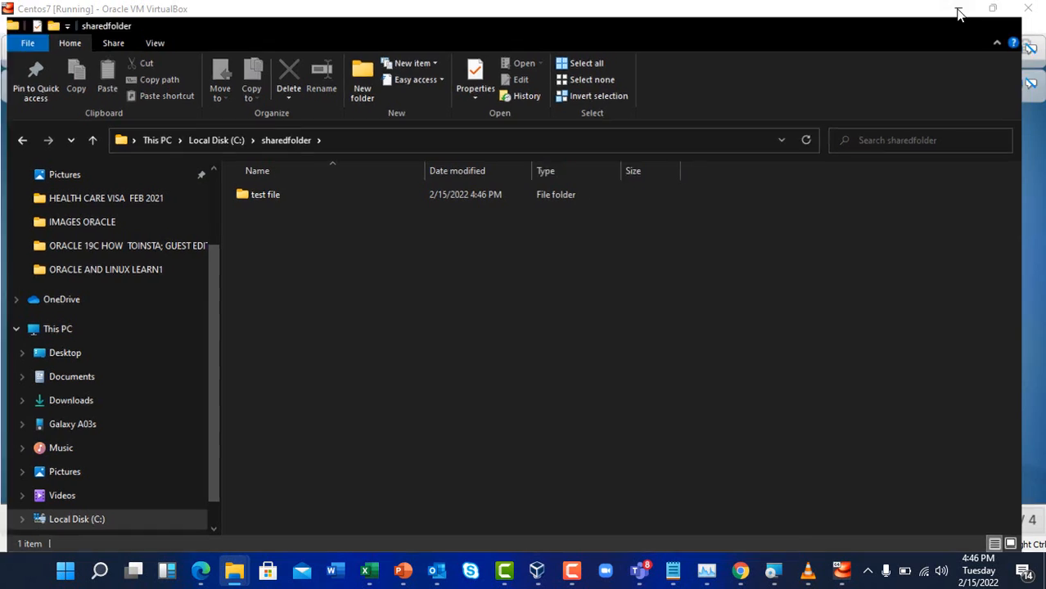
pyautogui.doubleClick(109, 428)
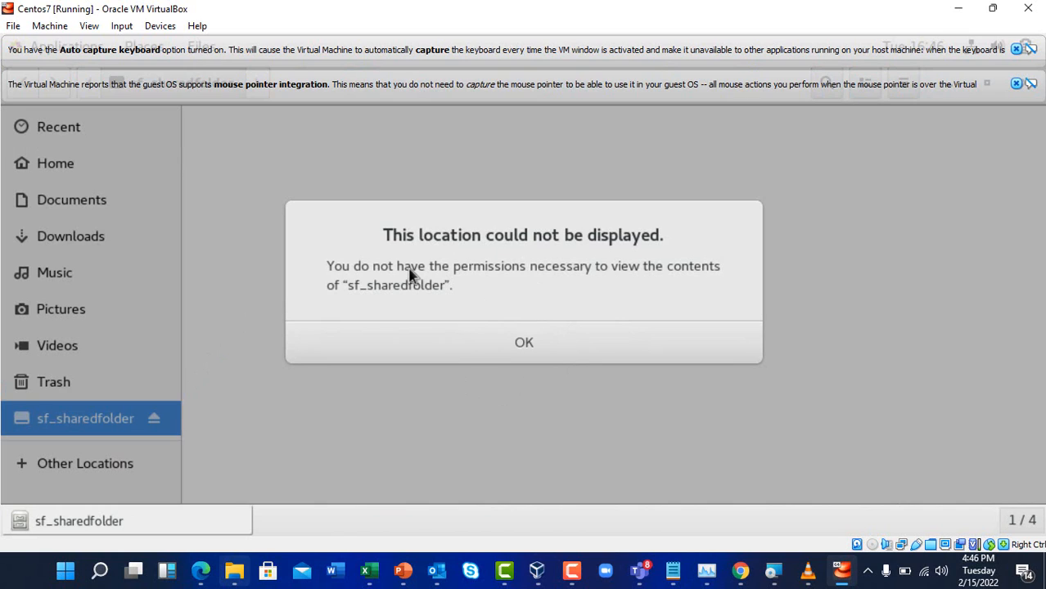
pyautogui.click(528, 345)
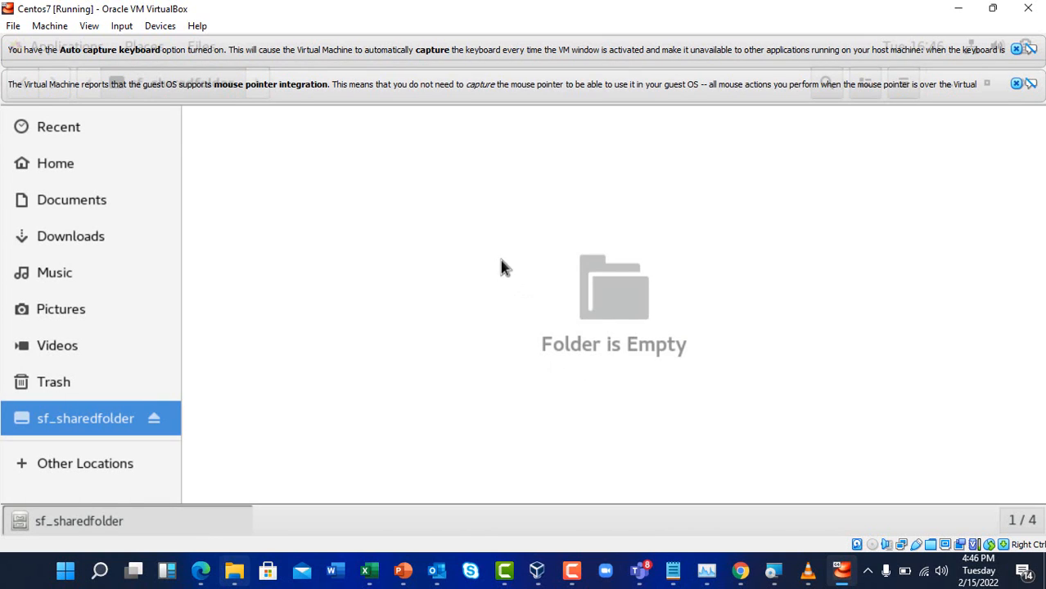
pyautogui.click(1016, 84)
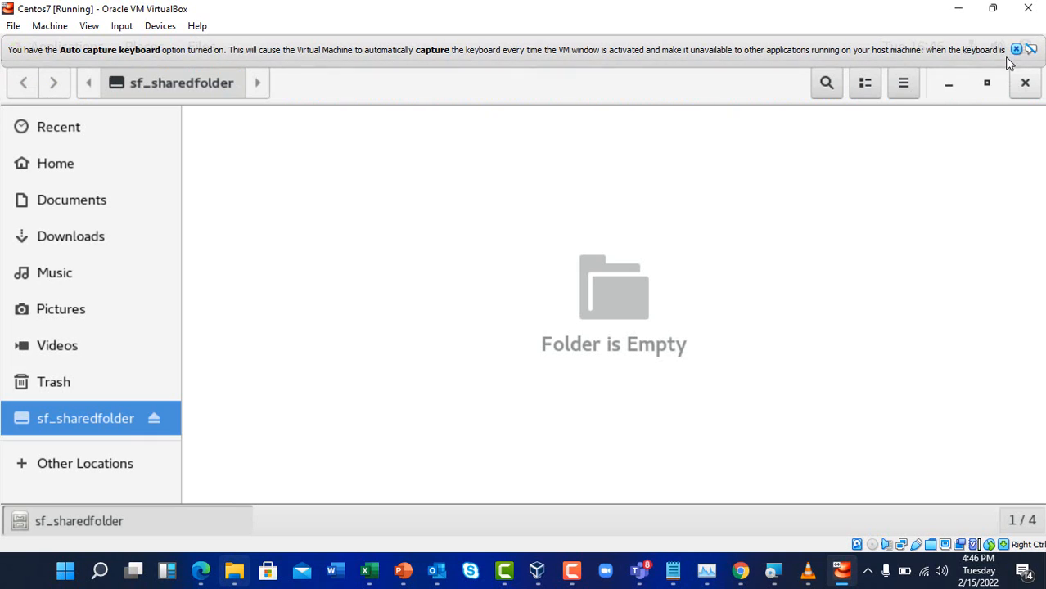
pyautogui.click(1015, 49)
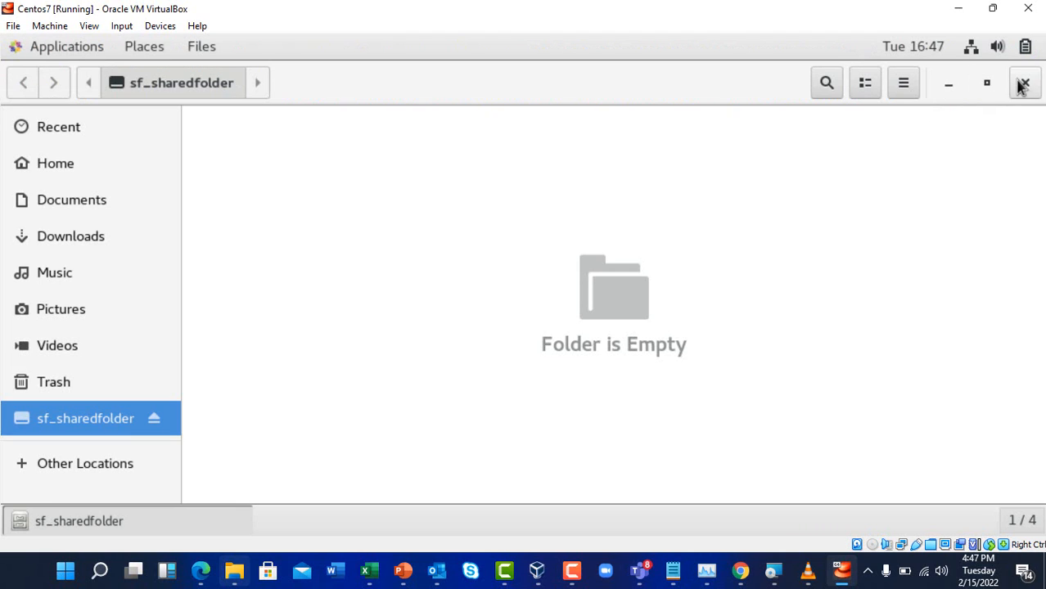
pyautogui.click(952, 85)
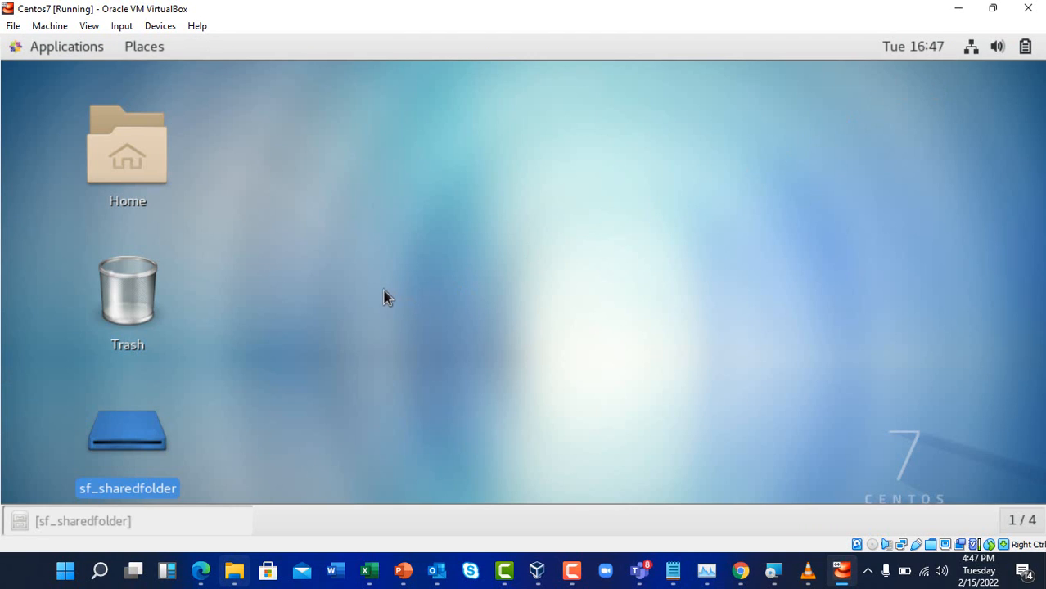
# Open a terminal from the guest desktop and run whoami
pyautogui.click(352, 296)
pyautogui.rightClick(357, 256)
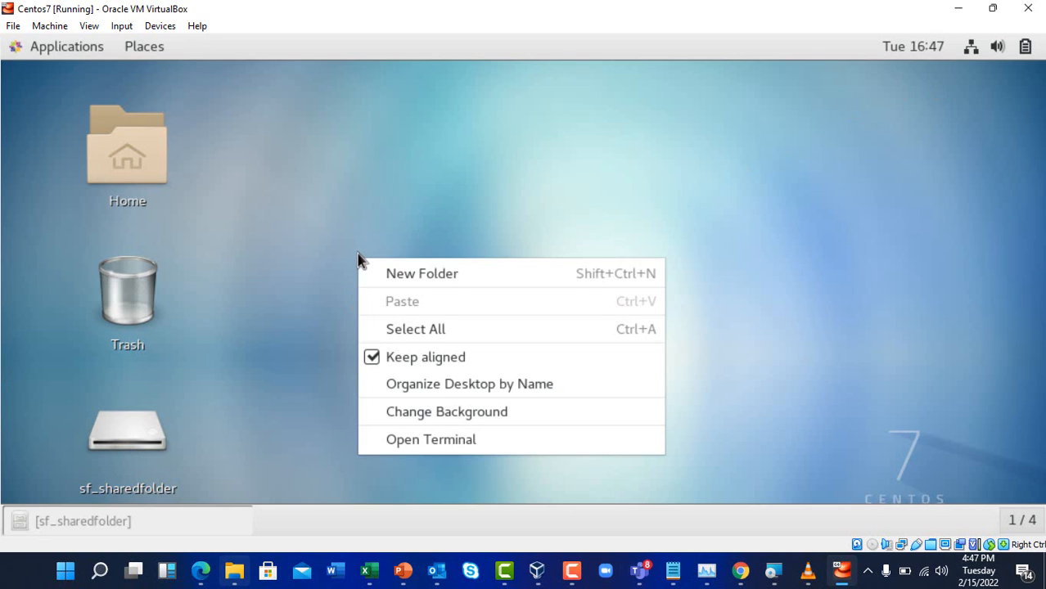
pyautogui.click(426, 440)
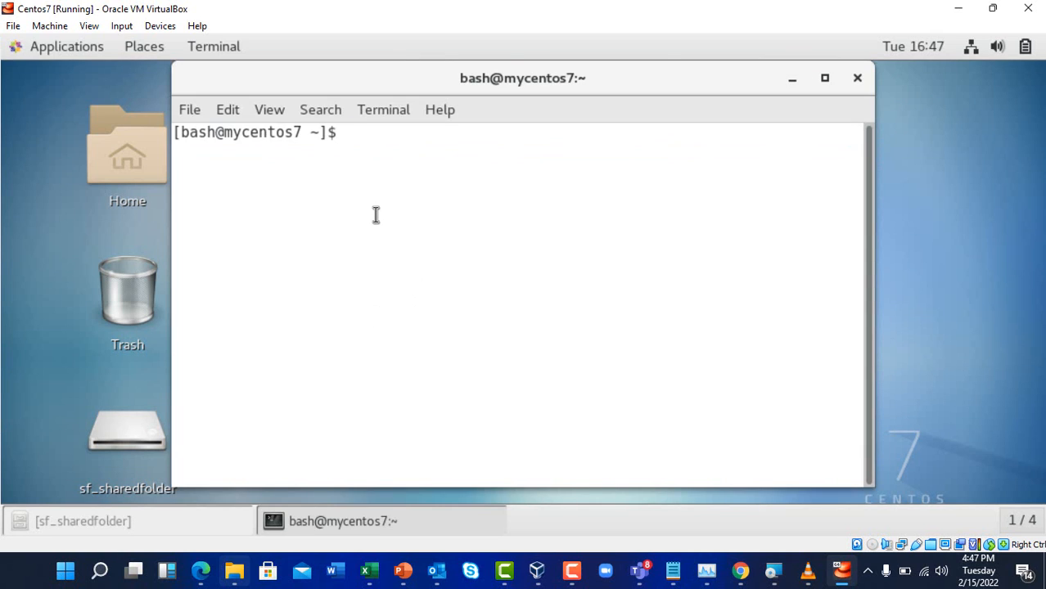
pyautogui.write('whoami')
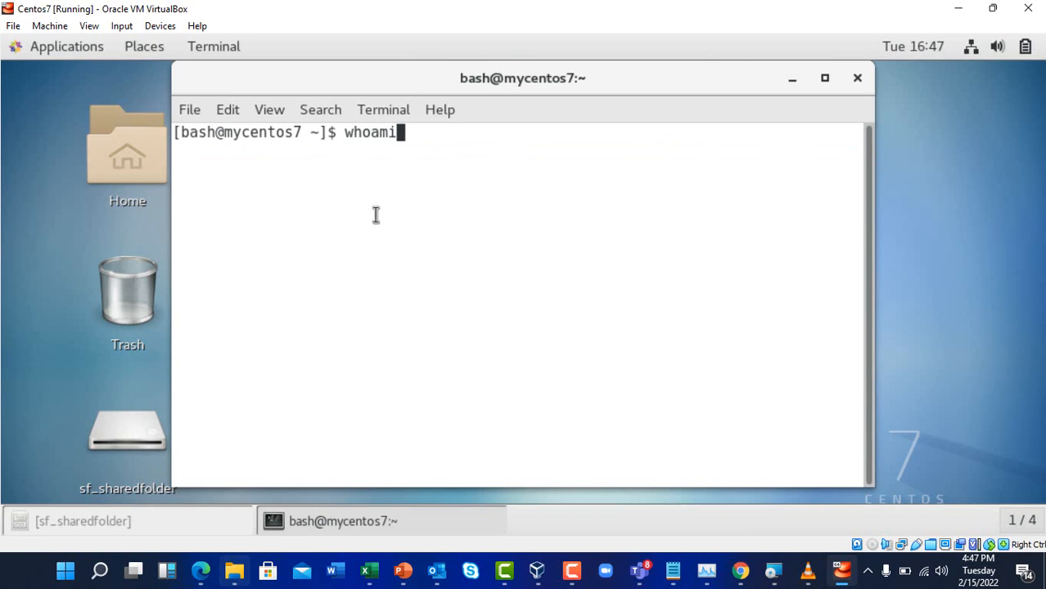
pyautogui.press('Return')
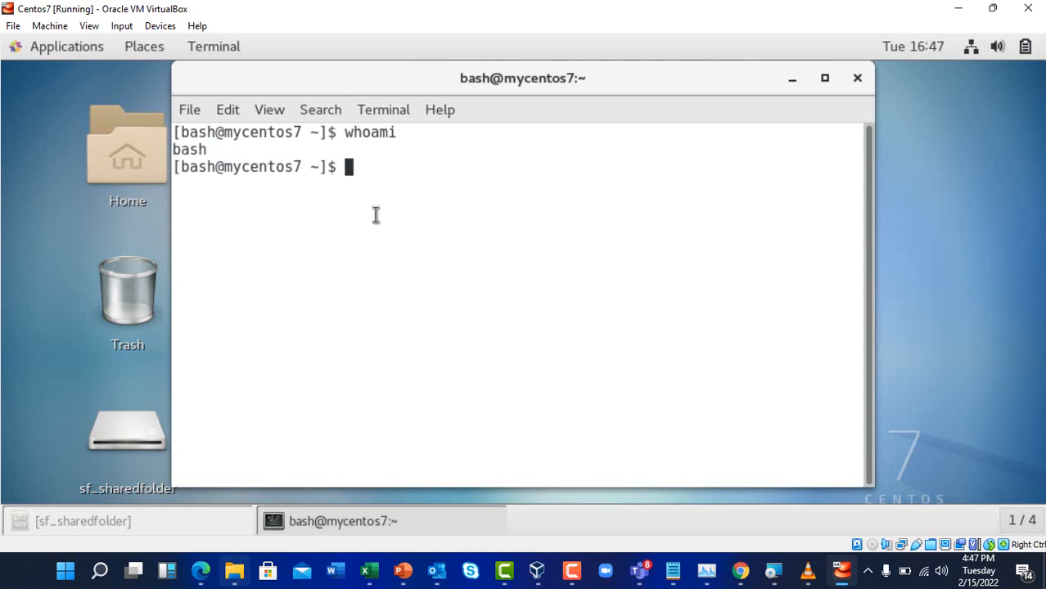
# Copy the 'sudo adduser bash vboxsf' command from the Excel notes
pyautogui.click(370, 571)
pyautogui.press('Up')
pyautogui.press('Up')
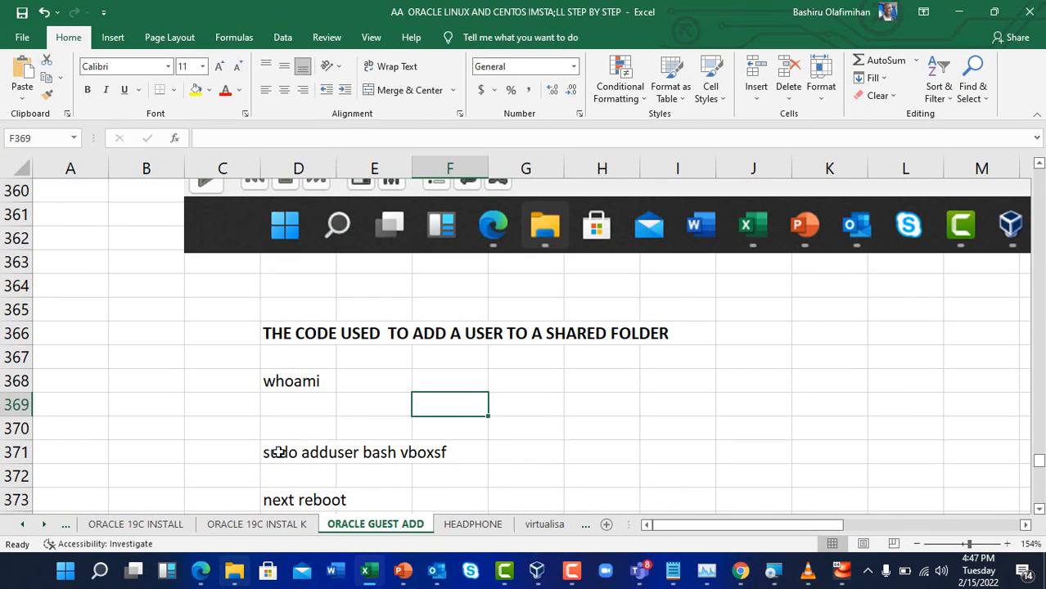
pyautogui.click(278, 453)
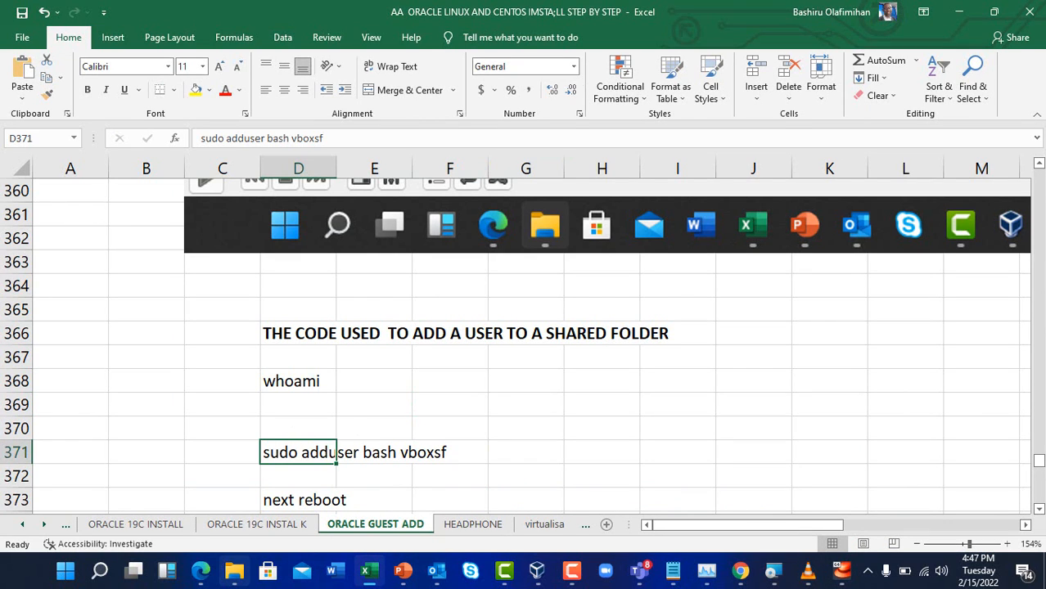
pyautogui.tripleClick(338, 138)
pyautogui.press('super+c')
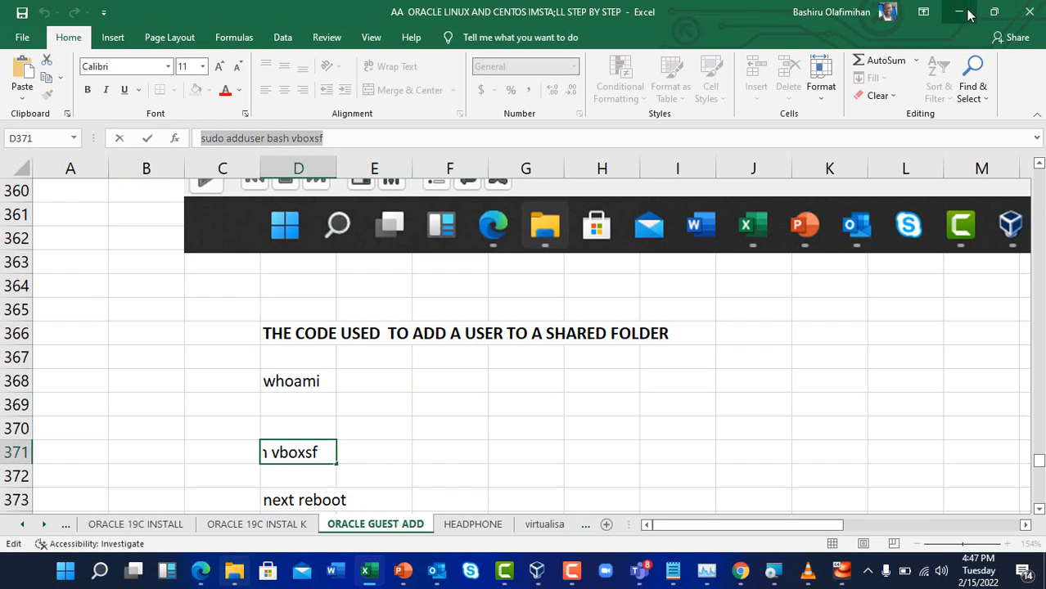
pyautogui.click(964, 11)
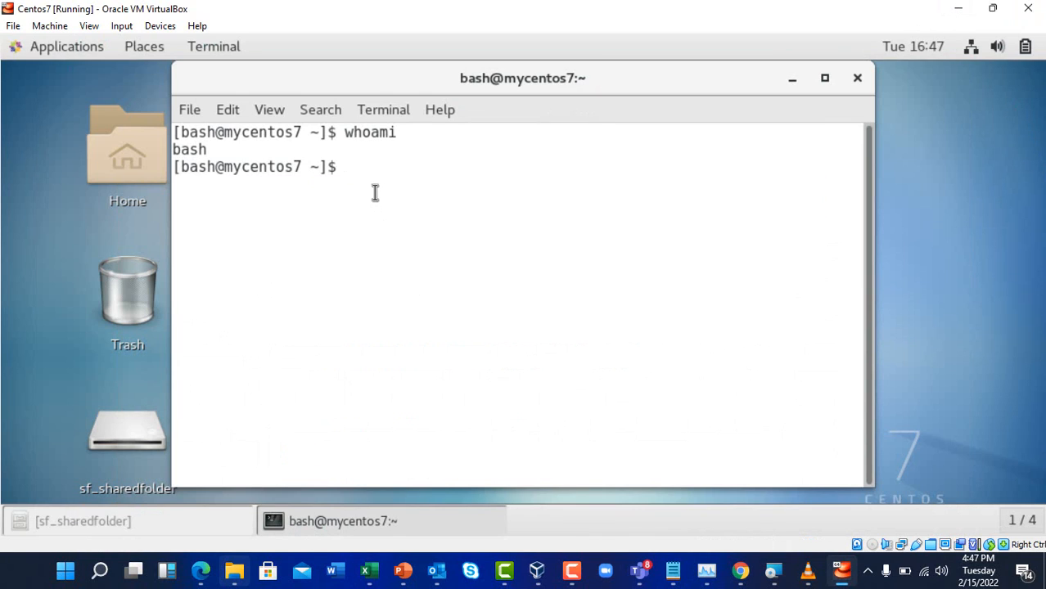
# Paste and run 'sudo adduser bash vboxsf', entering the bash user's password
pyautogui.rightClick(374, 192)
pyautogui.click(419, 289)
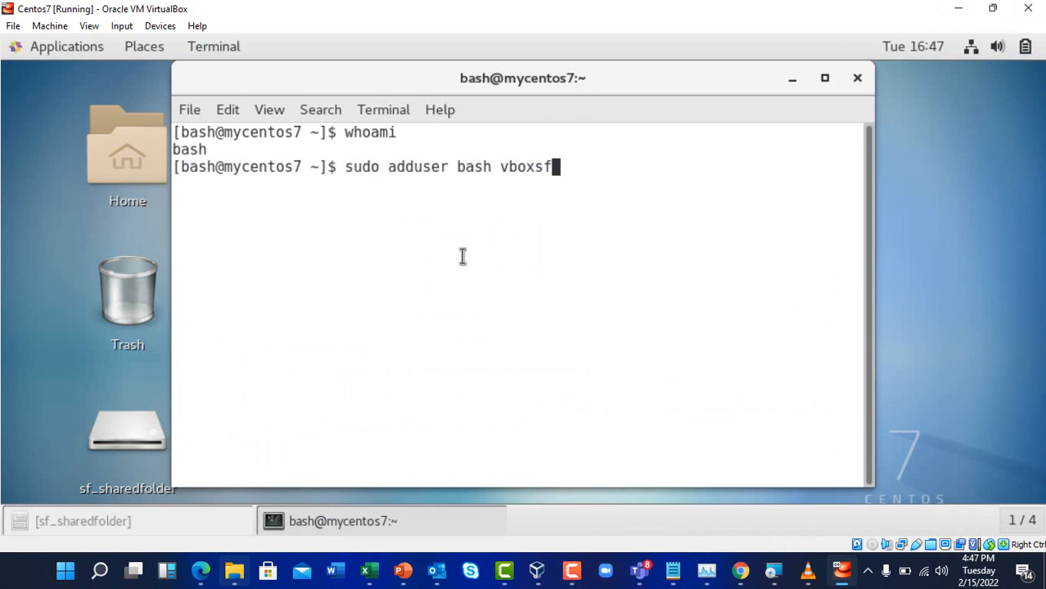
pyautogui.press('Return')
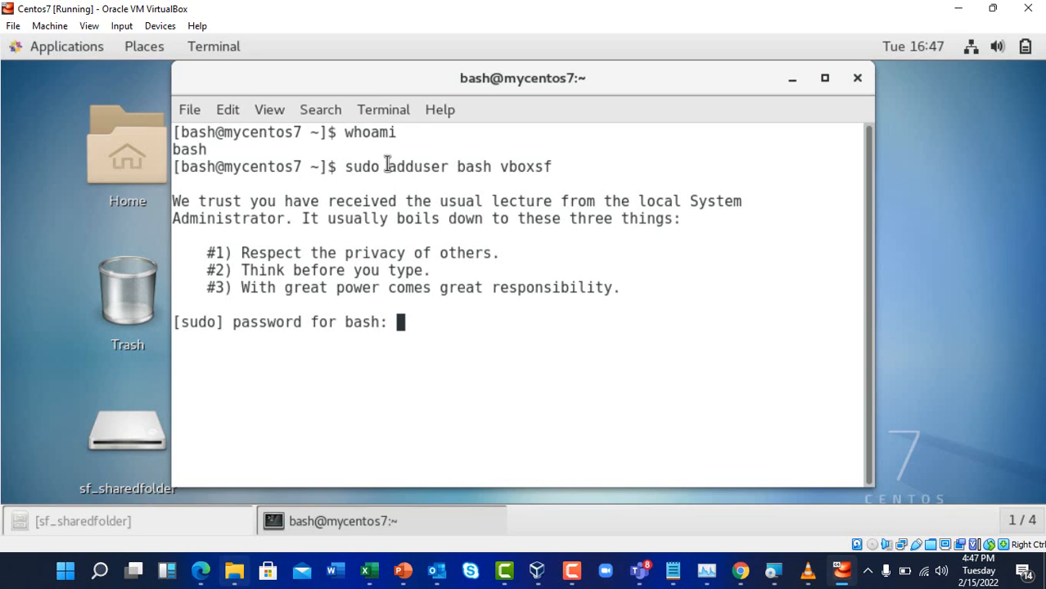
pyautogui.press('Return')
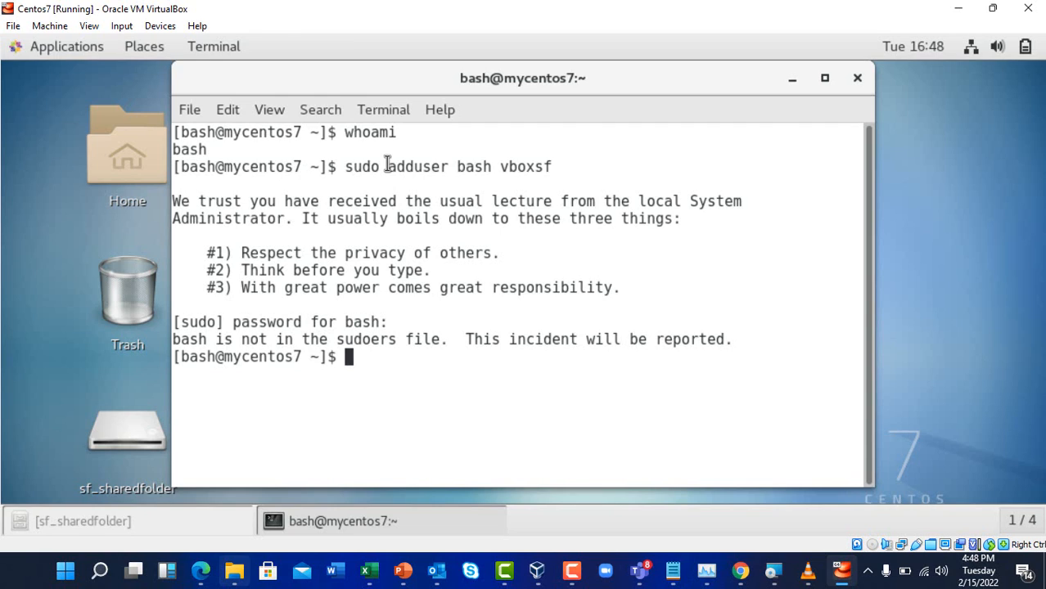
# Become root with su, then paste and run sudo adduser bash vboxsf
pyautogui.write('su')
pyautogui.press('Return')
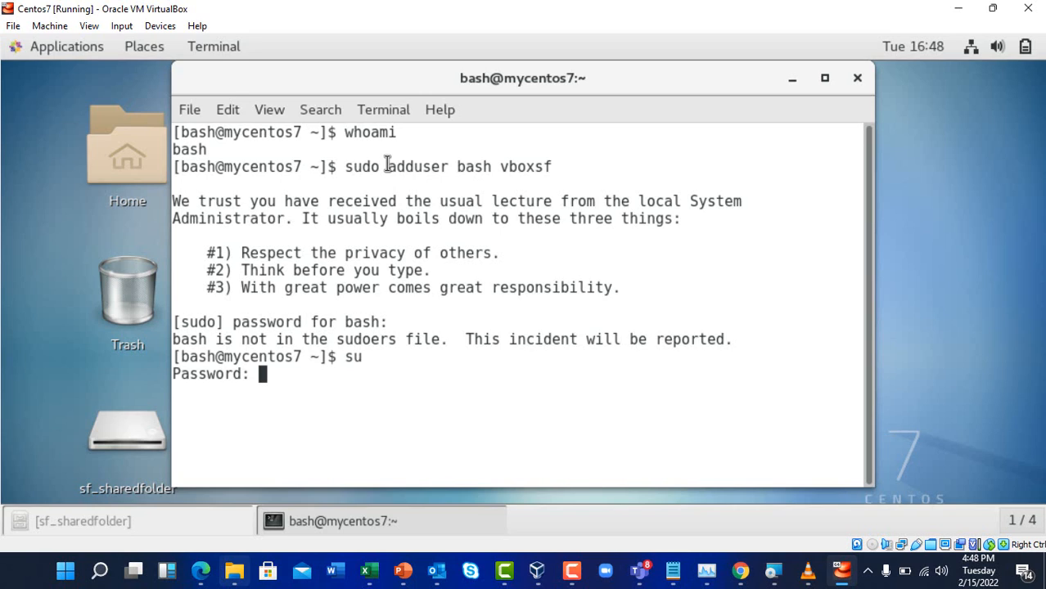
pyautogui.press('Return')
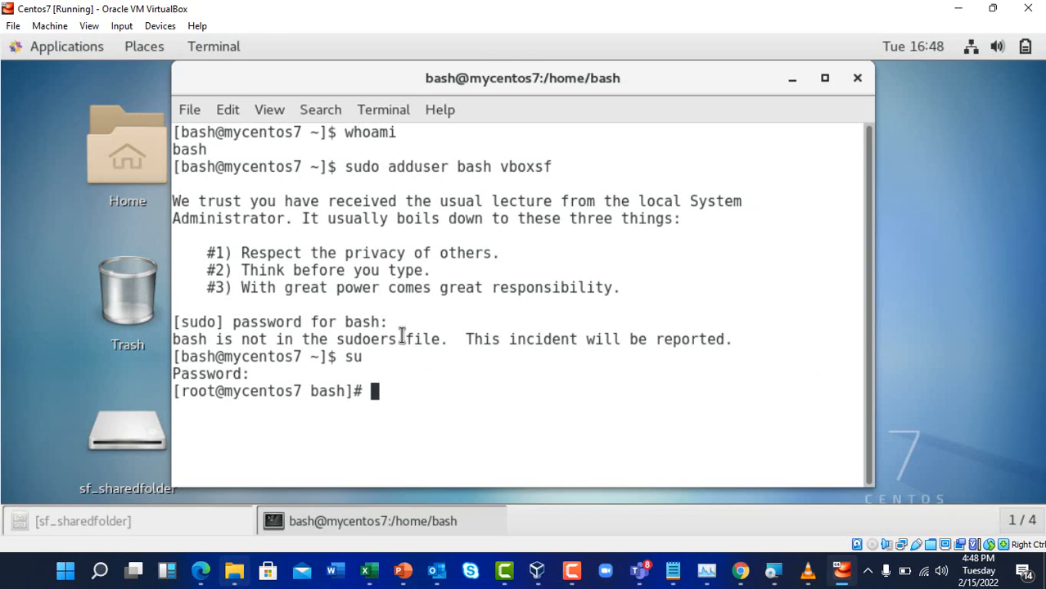
pyautogui.rightClick(388, 398)
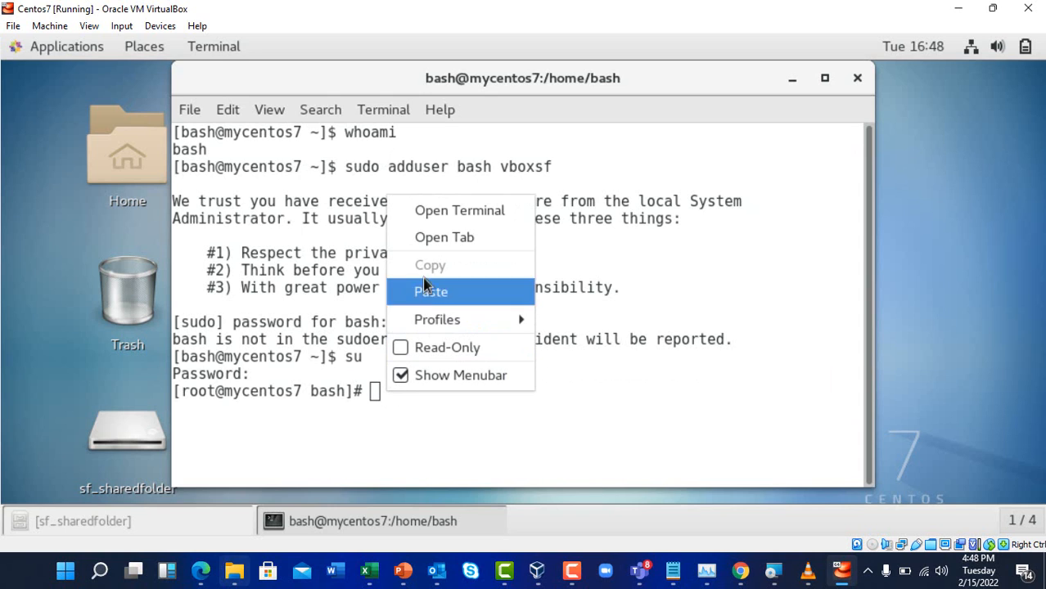
pyautogui.click(441, 292)
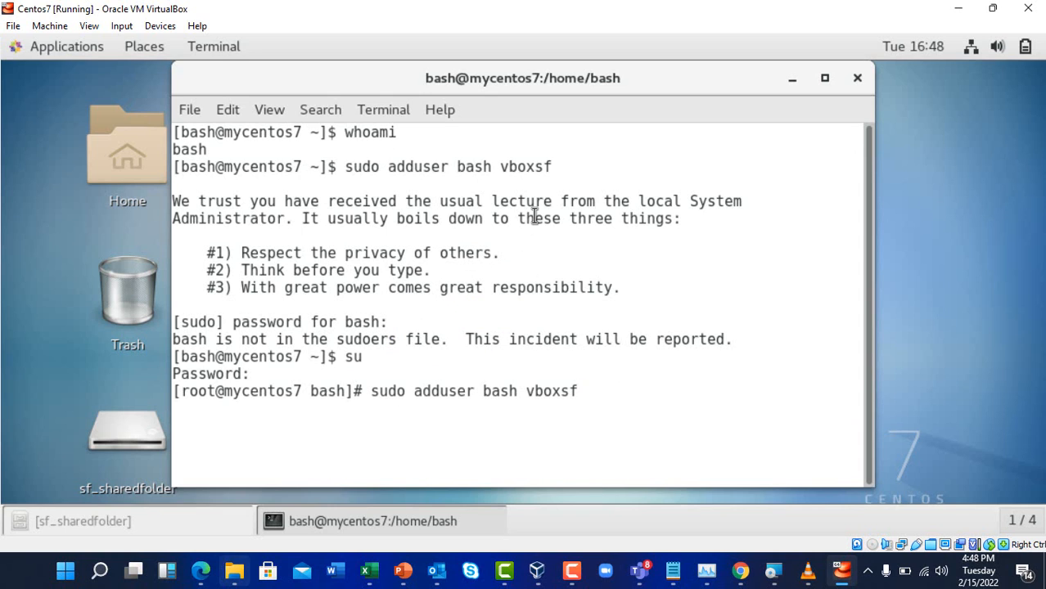
pyautogui.press('Return')
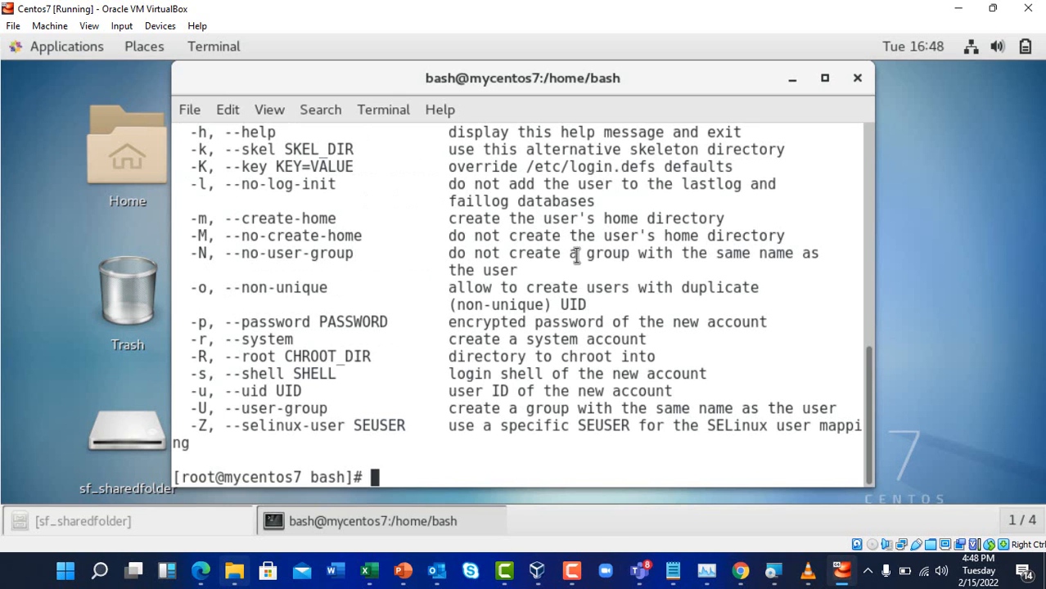
# Confirm the shell is root with whoami and paste sudo adduser bash vboxsf at the prompt
pyautogui.scroll(4, 483, 352)
pyautogui.scroll(5, 485, 342)
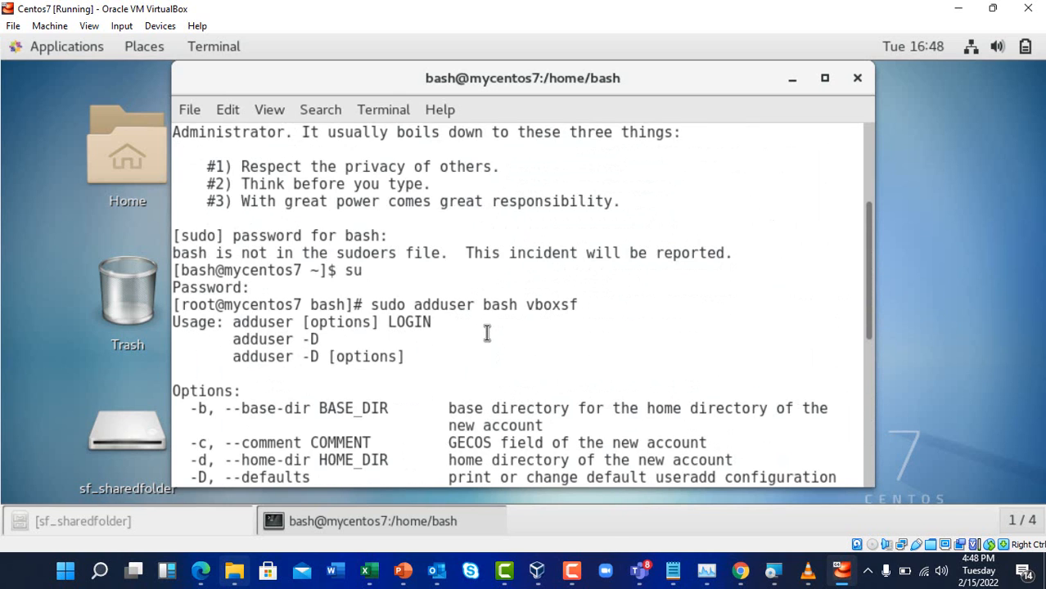
pyautogui.scroll(-9, 486, 333)
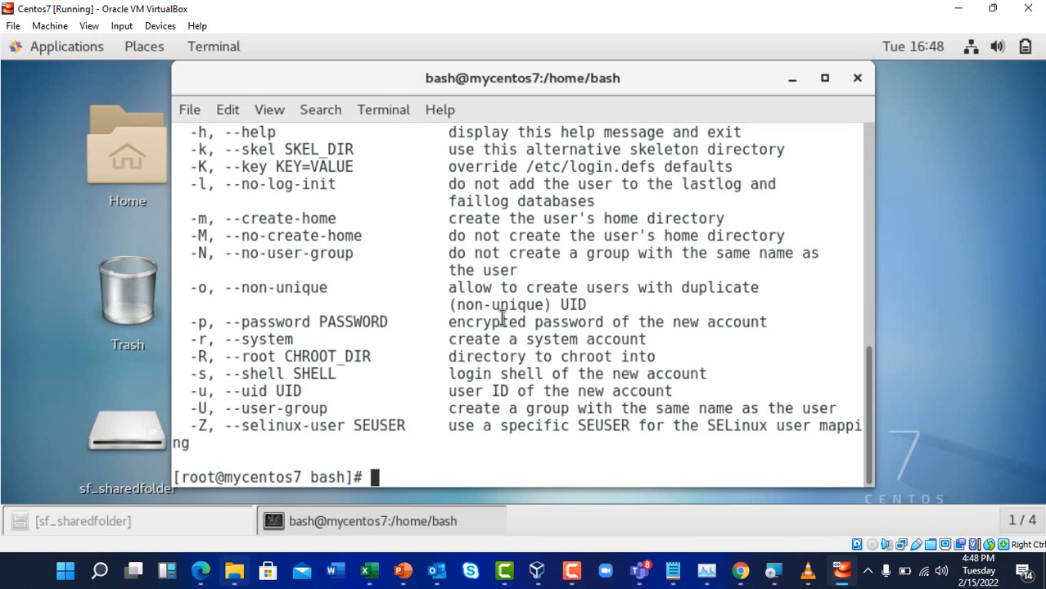
pyautogui.scroll(2, 508, 336)
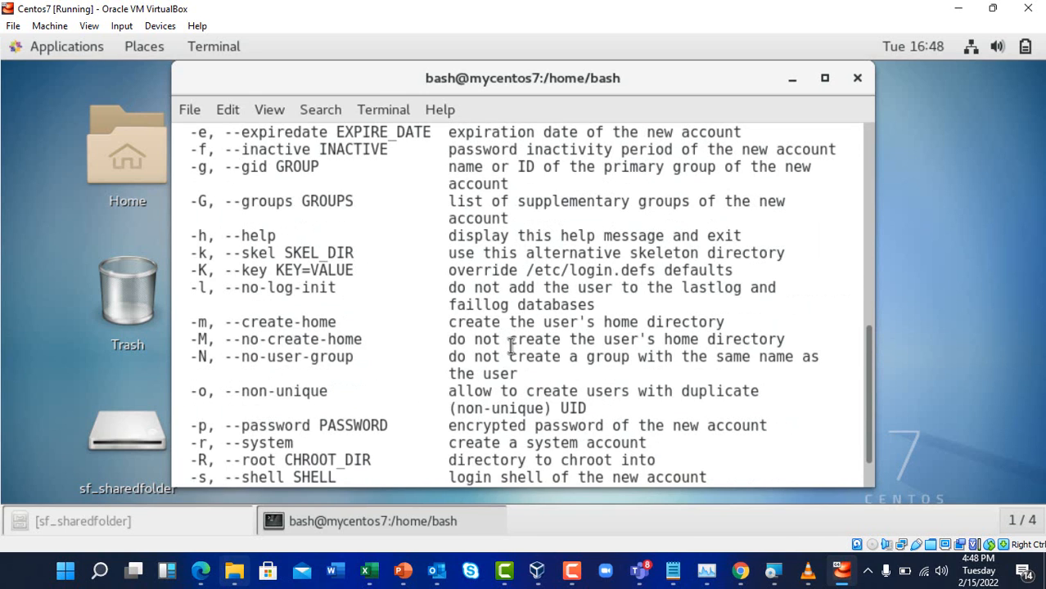
pyautogui.scroll(-2, 507, 343)
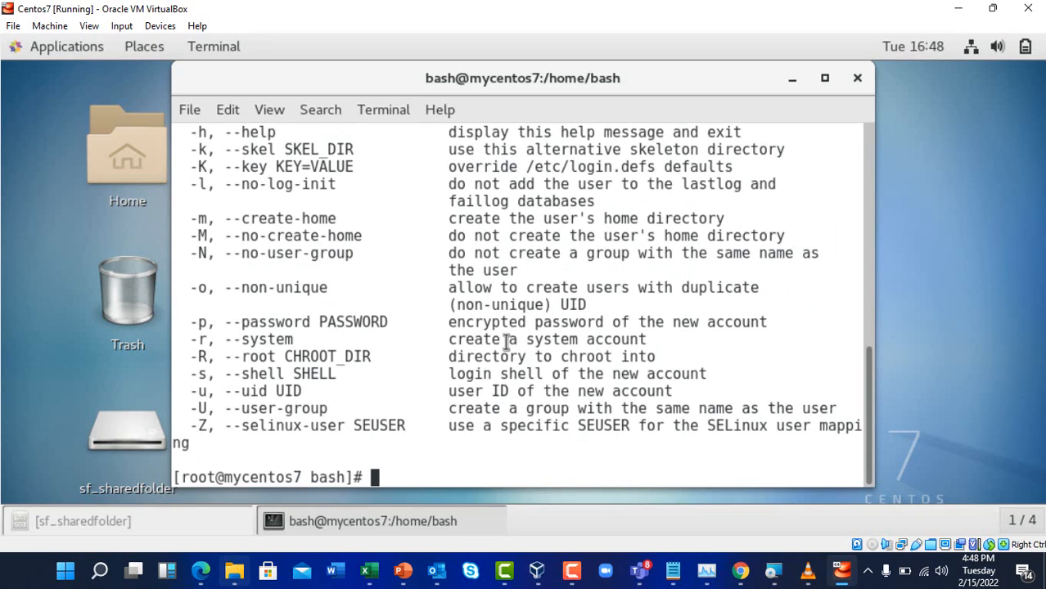
pyautogui.write('whoami')
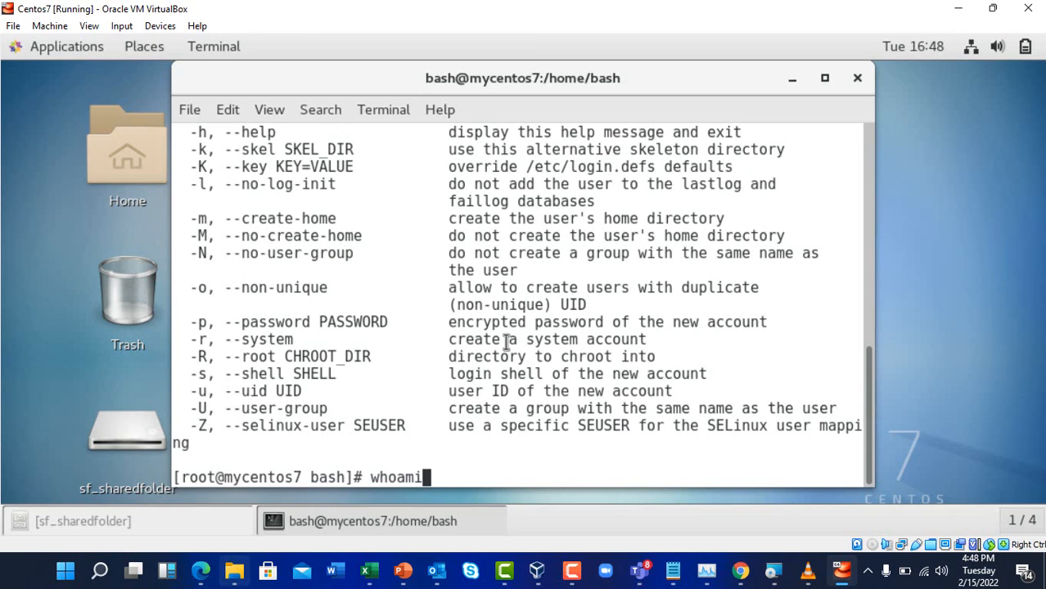
pyautogui.press('Return')
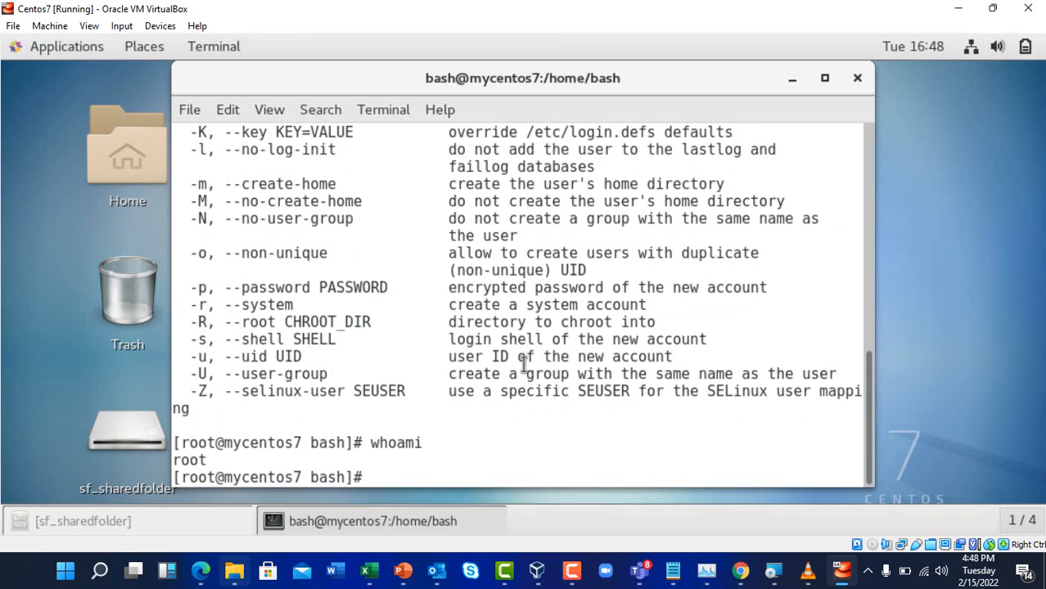
pyautogui.rightClick(465, 472)
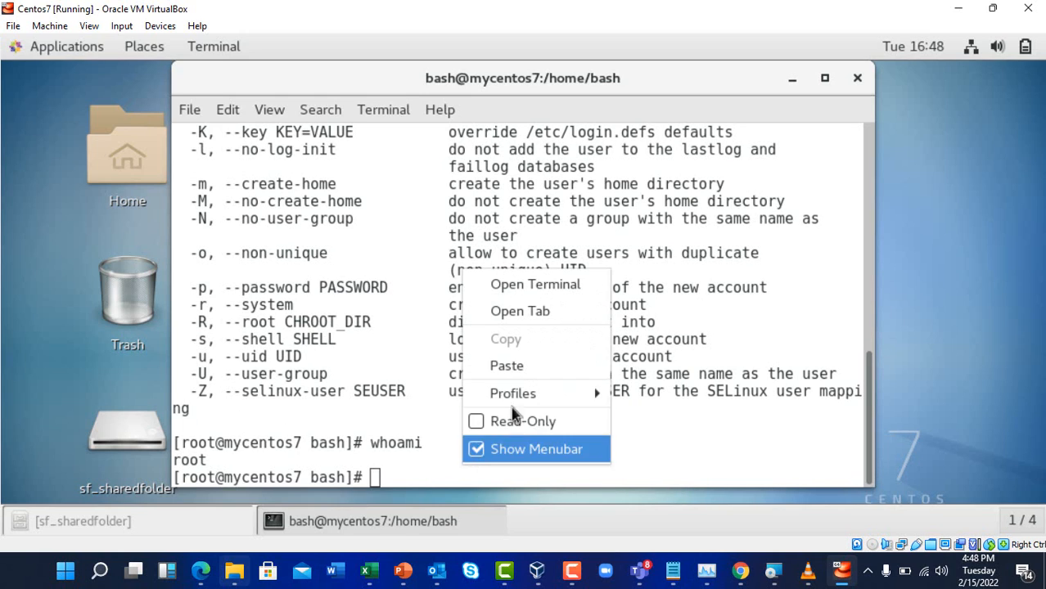
pyautogui.click(524, 368)
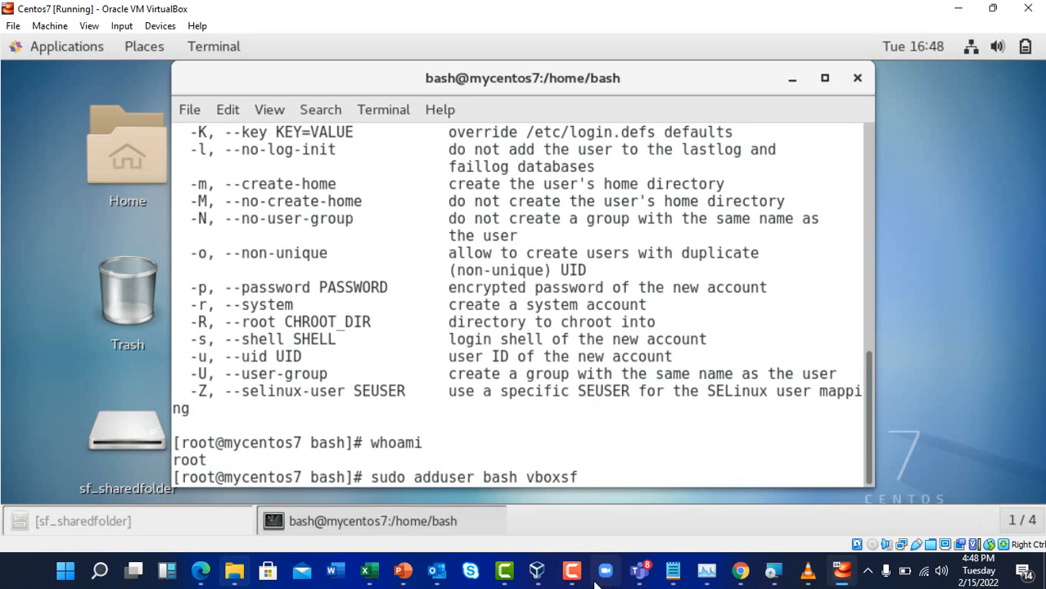
pyautogui.click(573, 572)
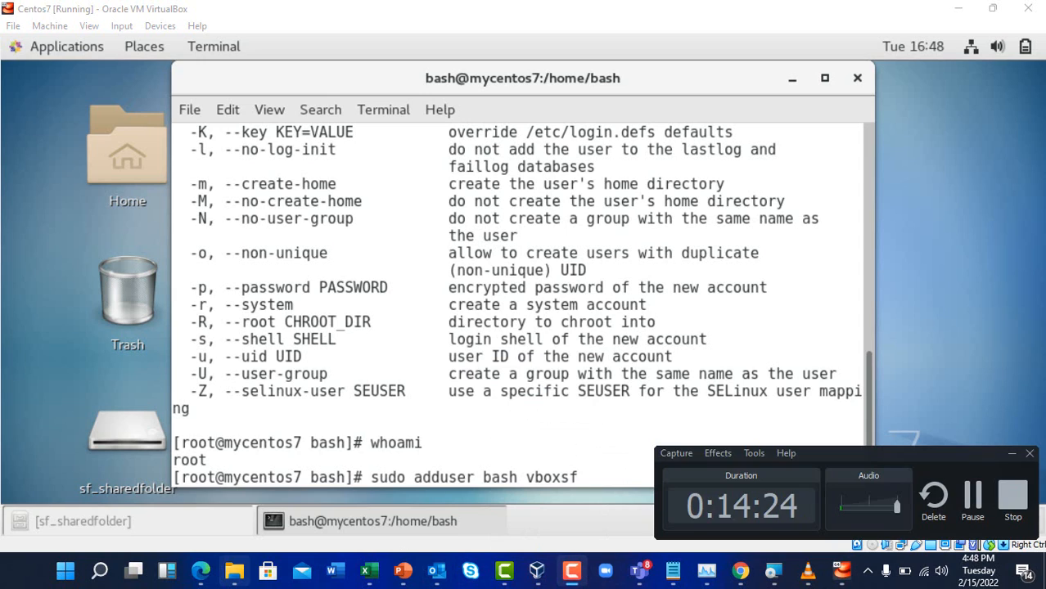
# Open sf_sharedfolder from the desktop, hit the permission error, and restore the terminal
pyautogui.click(973, 498)
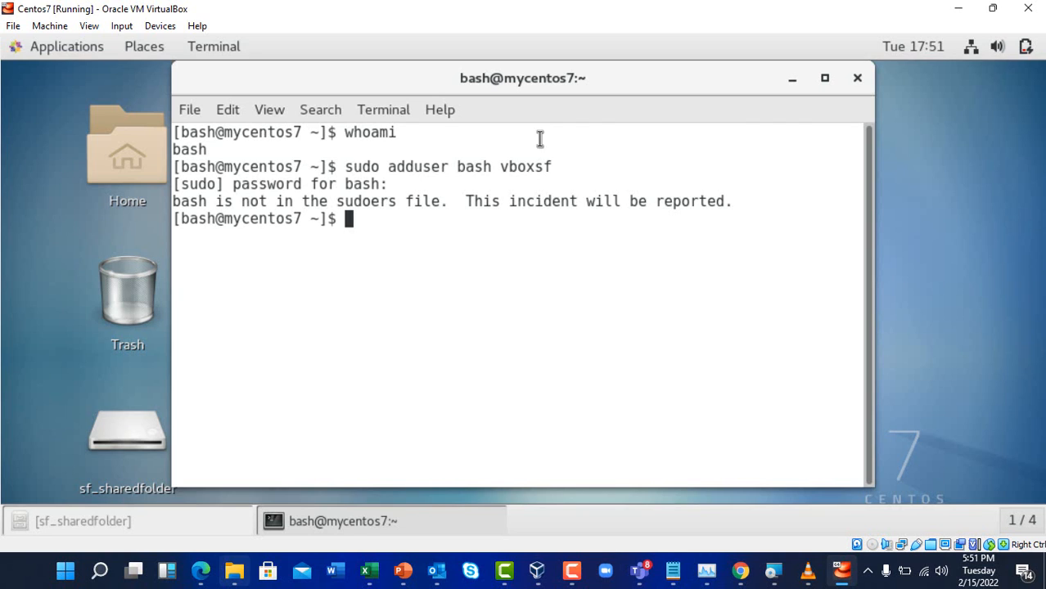
pyautogui.click(790, 79)
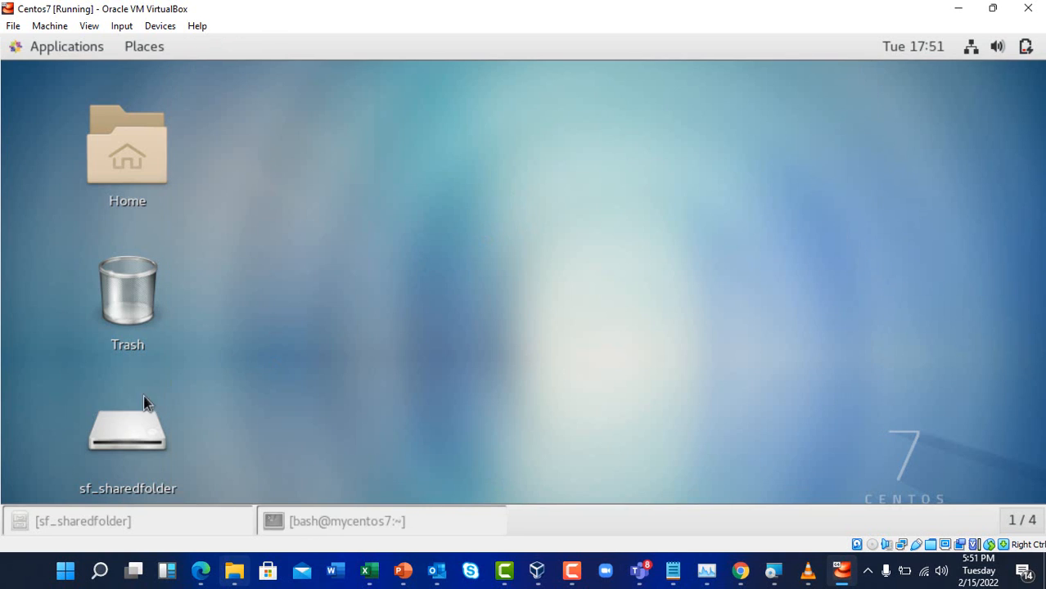
pyautogui.doubleClick(127, 430)
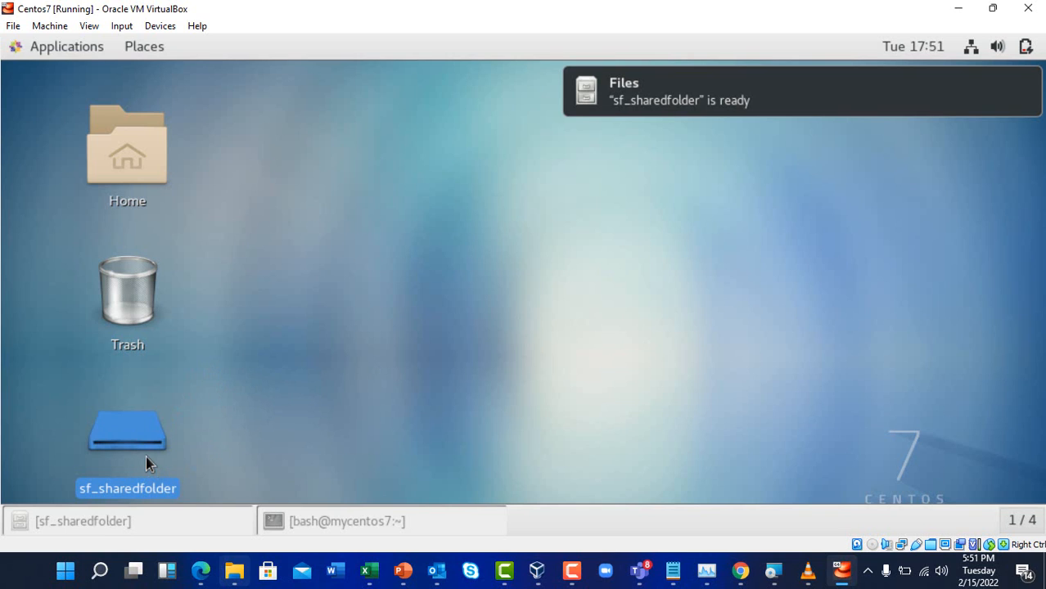
pyautogui.click(220, 366)
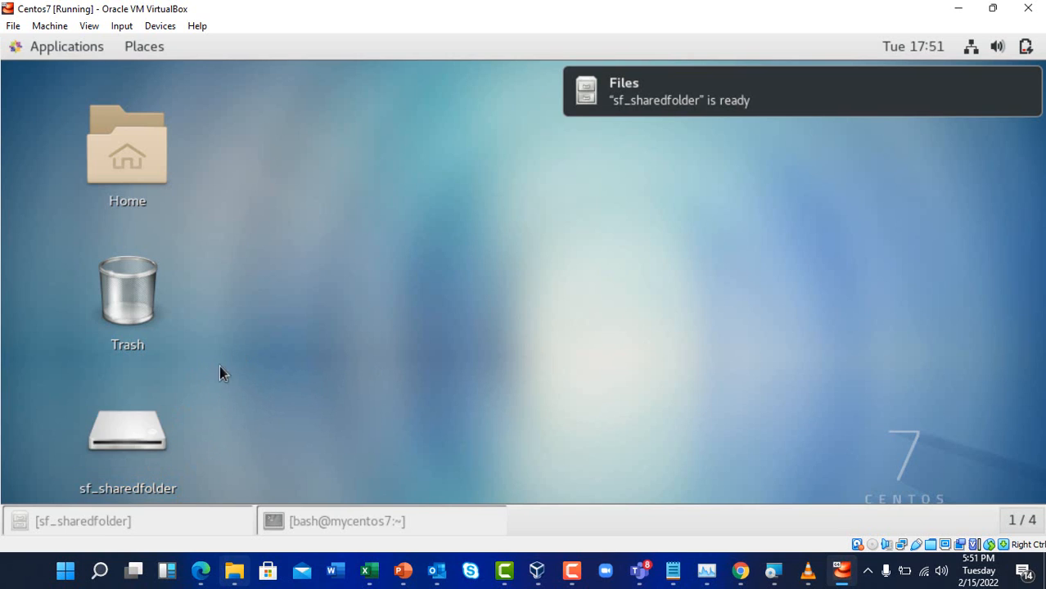
pyautogui.click(150, 435)
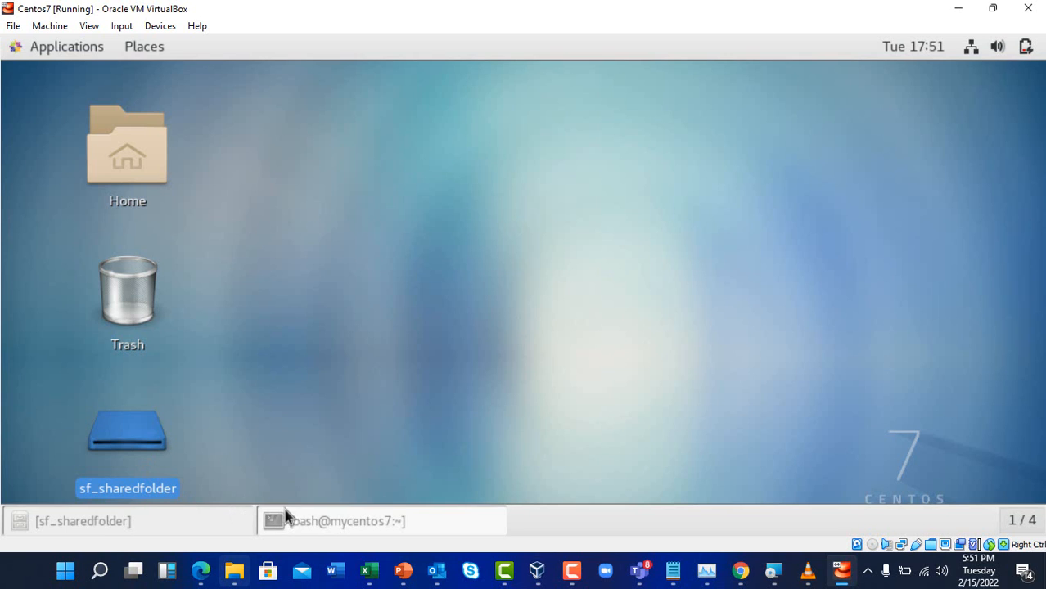
pyautogui.click(285, 518)
# Close the folder window, reopen sf_sharedfolder to see the same permission error, and return to the bash terminal
pyautogui.click(146, 430)
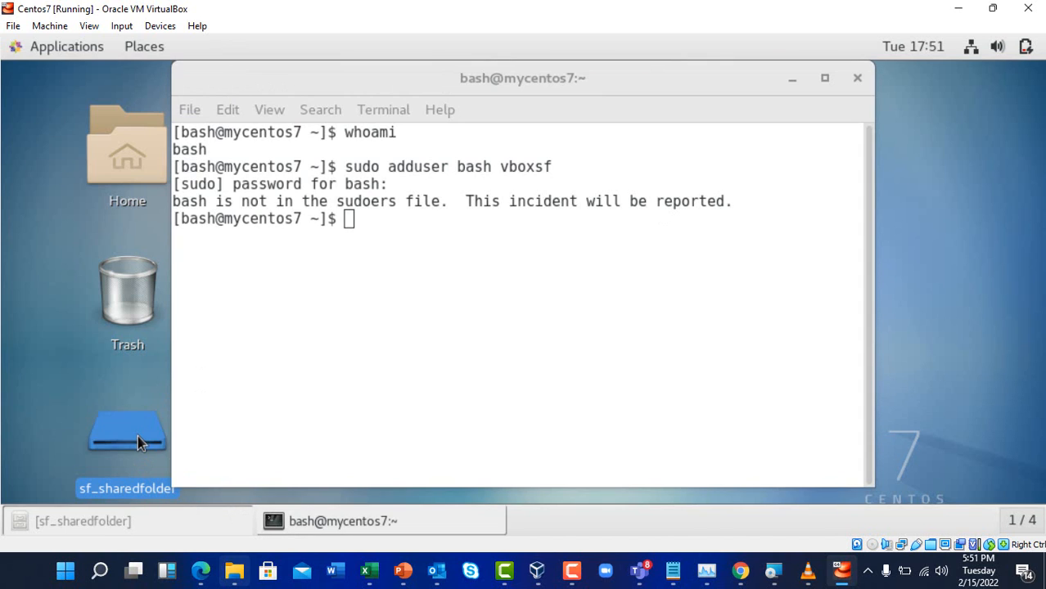
pyautogui.click(793, 79)
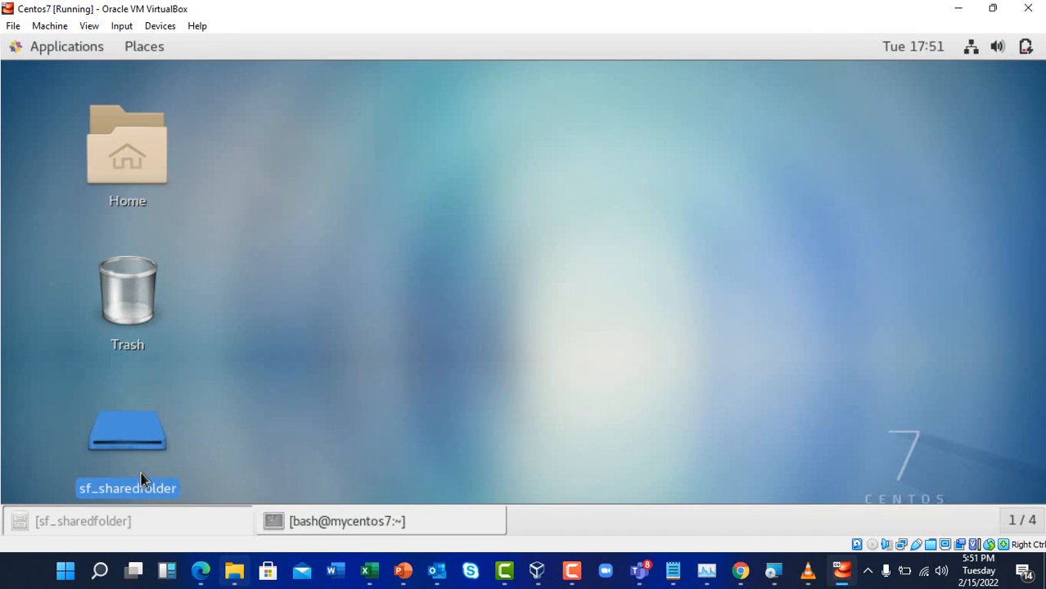
pyautogui.click(131, 522)
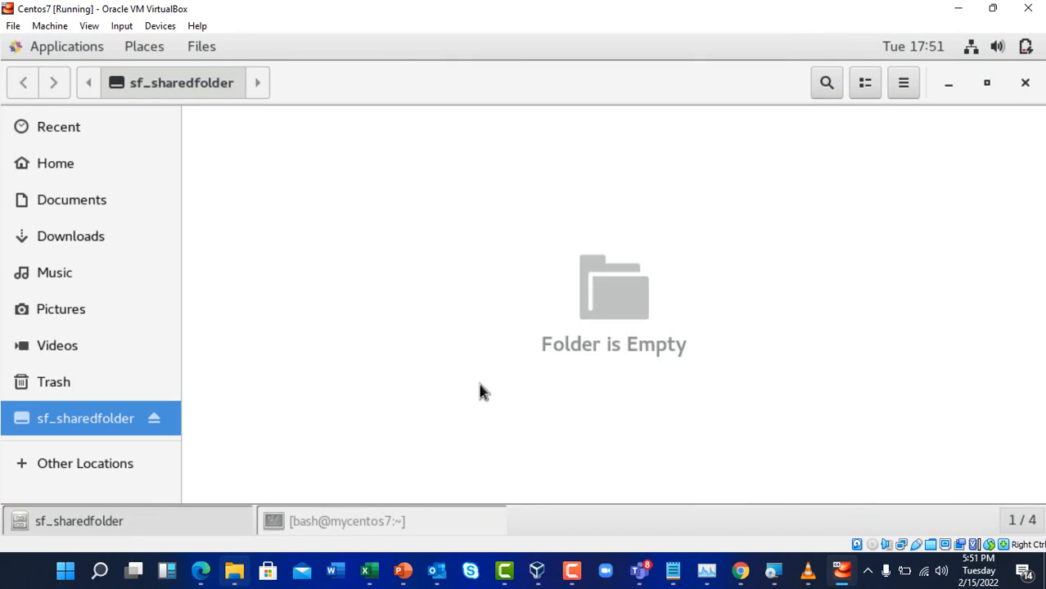
pyautogui.click(1025, 82)
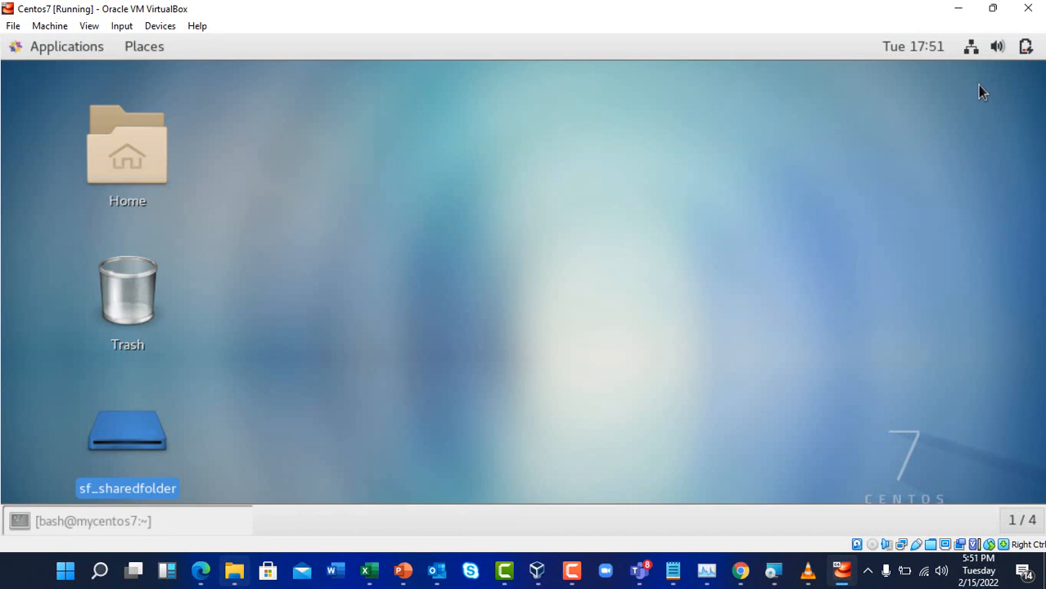
pyautogui.doubleClick(141, 421)
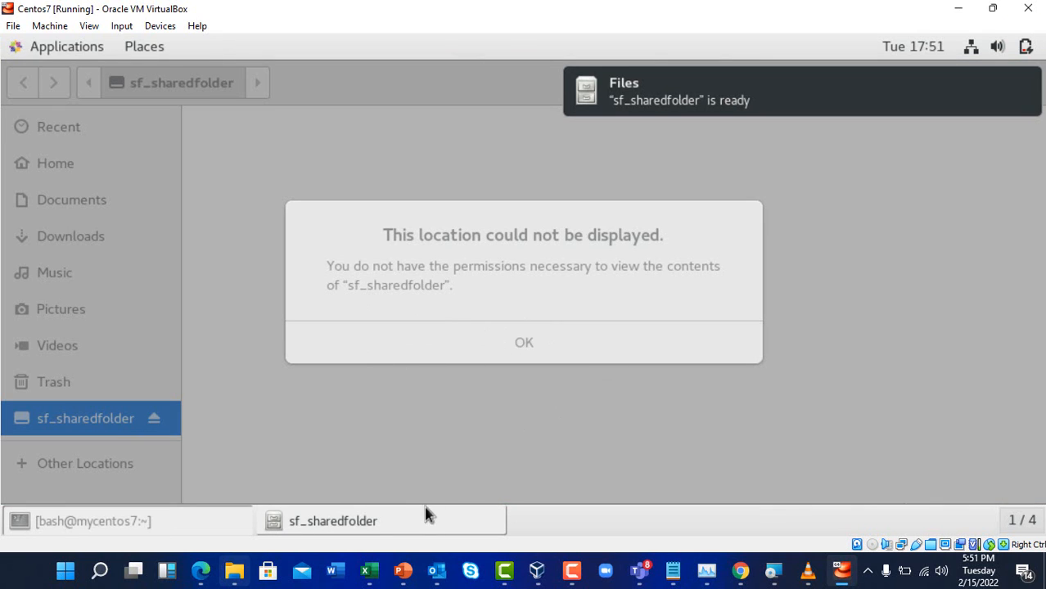
pyautogui.click(393, 534)
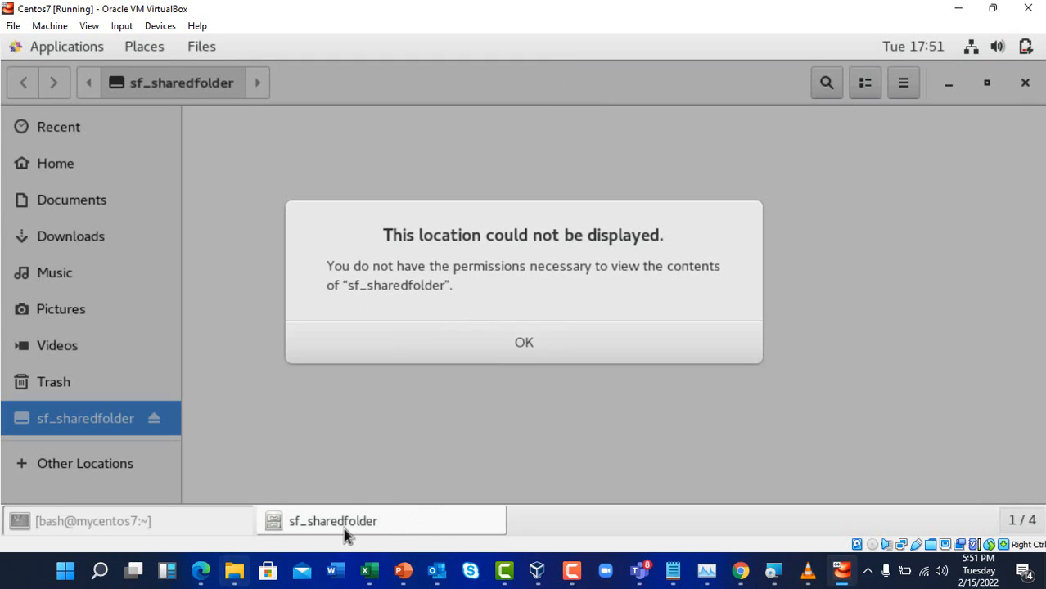
pyautogui.click(171, 519)
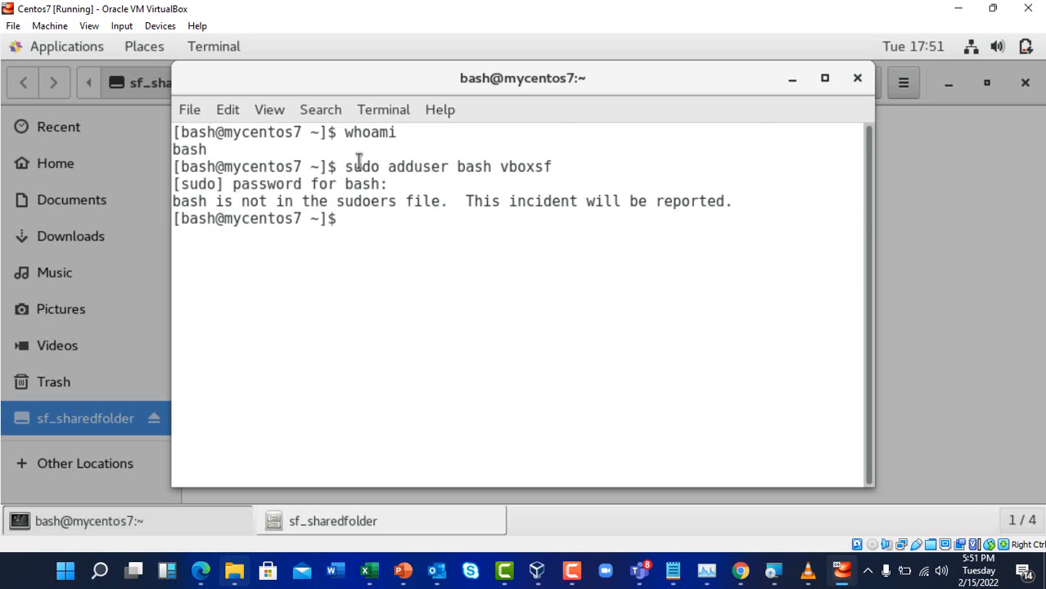
# Review the failed adduser and whoami output, then try sudo - with the user's password, which is refused
pyautogui.moveTo(354, 166)
pyautogui.mouseDown()
pyautogui.moveTo(555, 162)
pyautogui.moveTo(358, 156)
pyautogui.mouseUp()
pyautogui.tripleClick(578, 177)
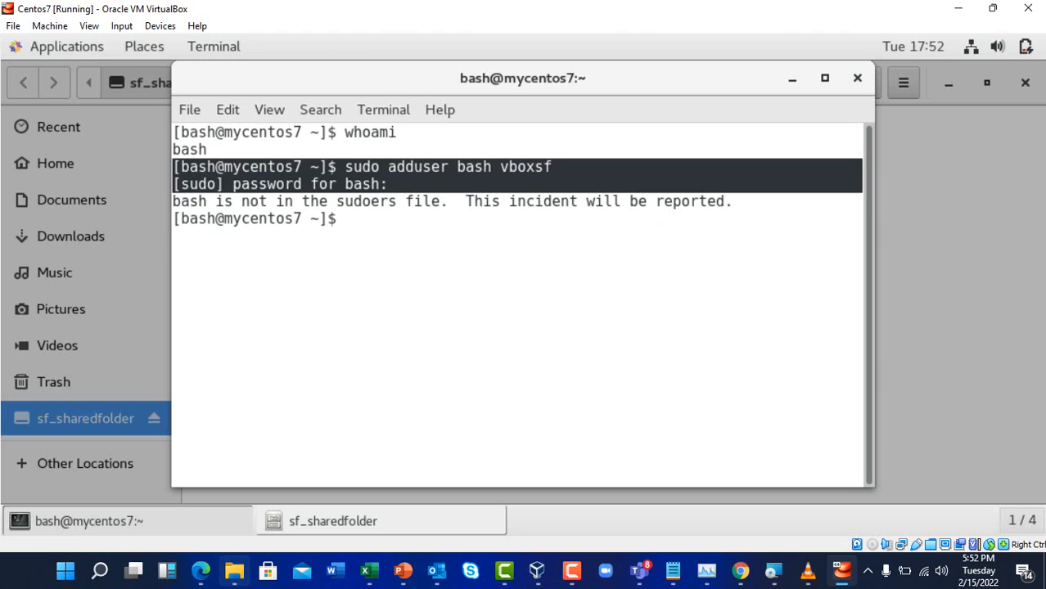
pyautogui.click(298, 198)
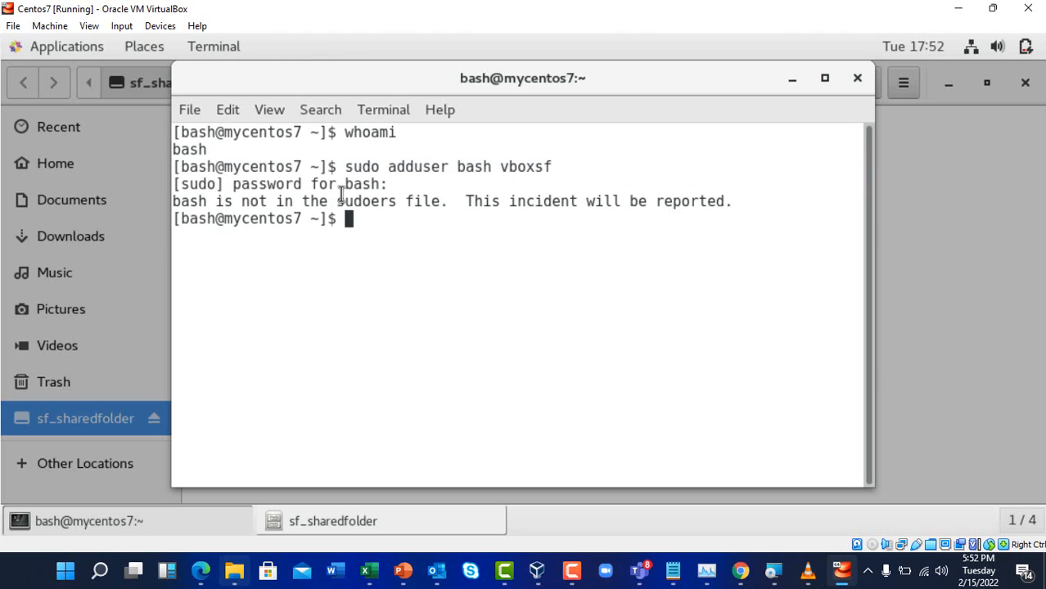
pyautogui.moveTo(228, 146); pyautogui.dragTo(177, 151)
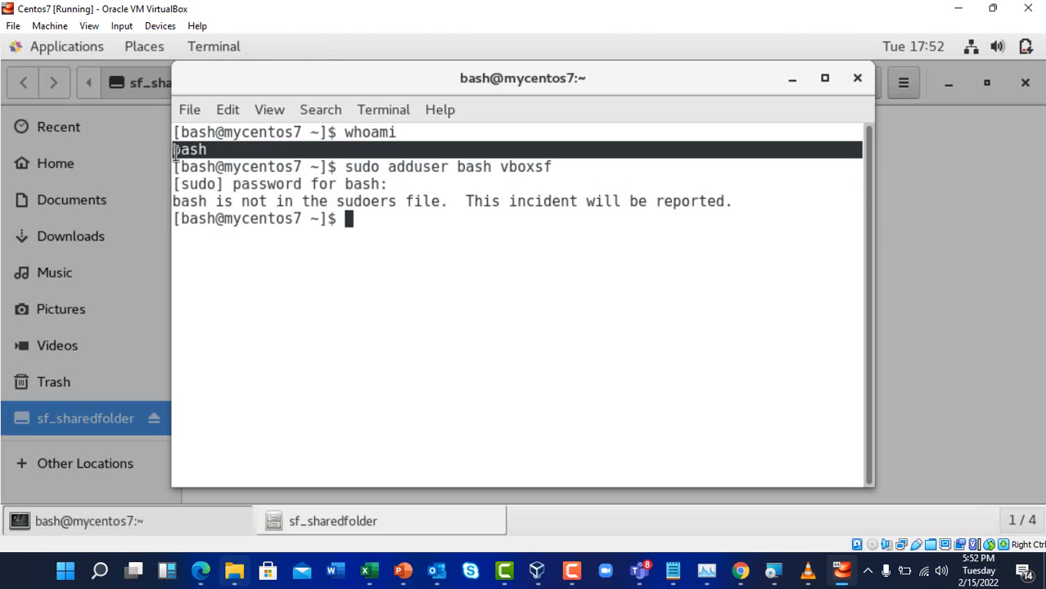
pyautogui.click(382, 230)
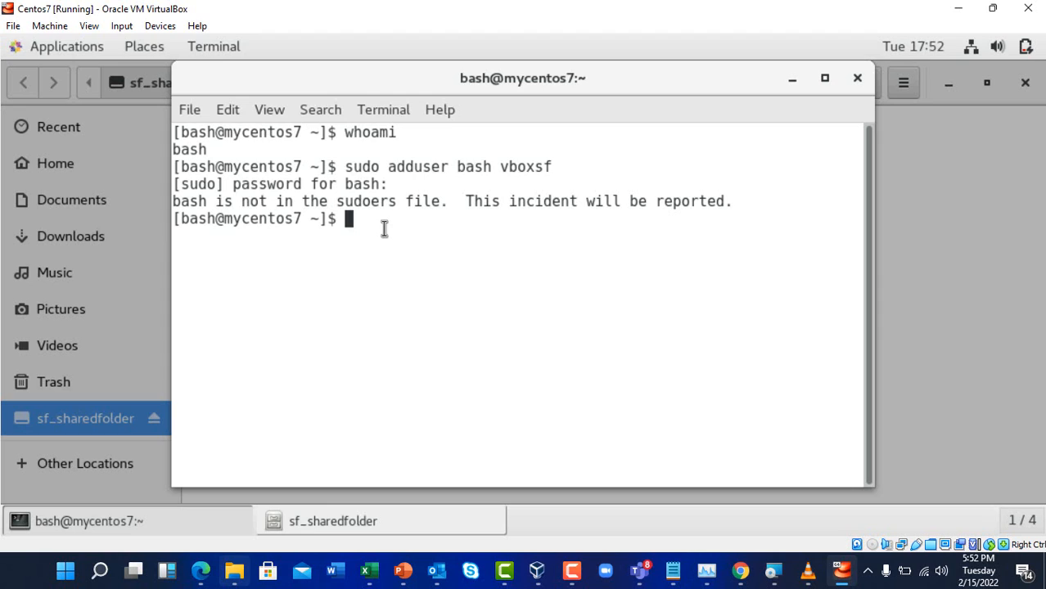
pyautogui.write('sudo -')
pyautogui.press('Return')
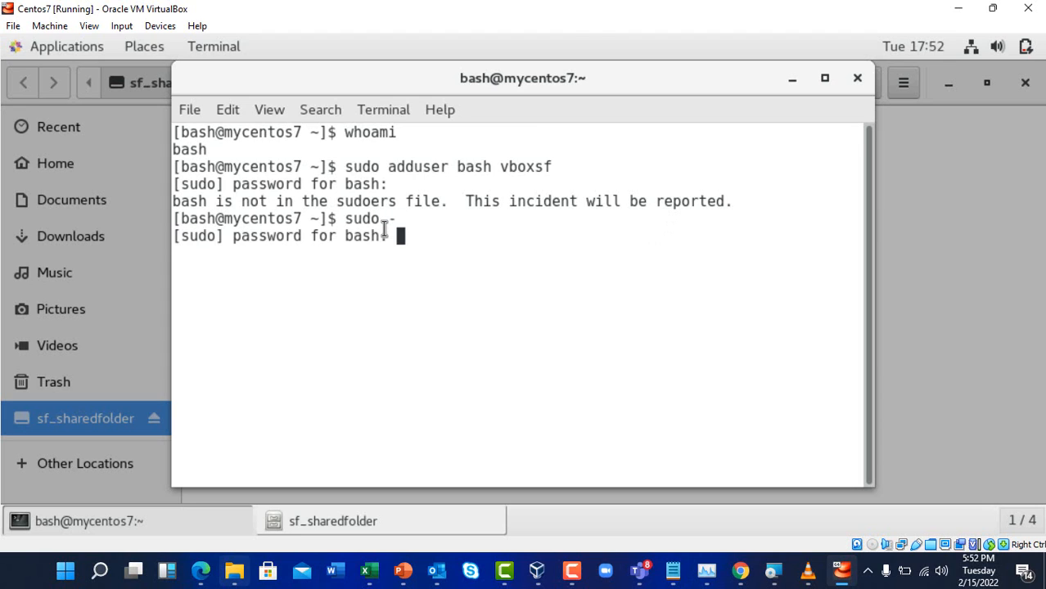
pyautogui.press('Return')
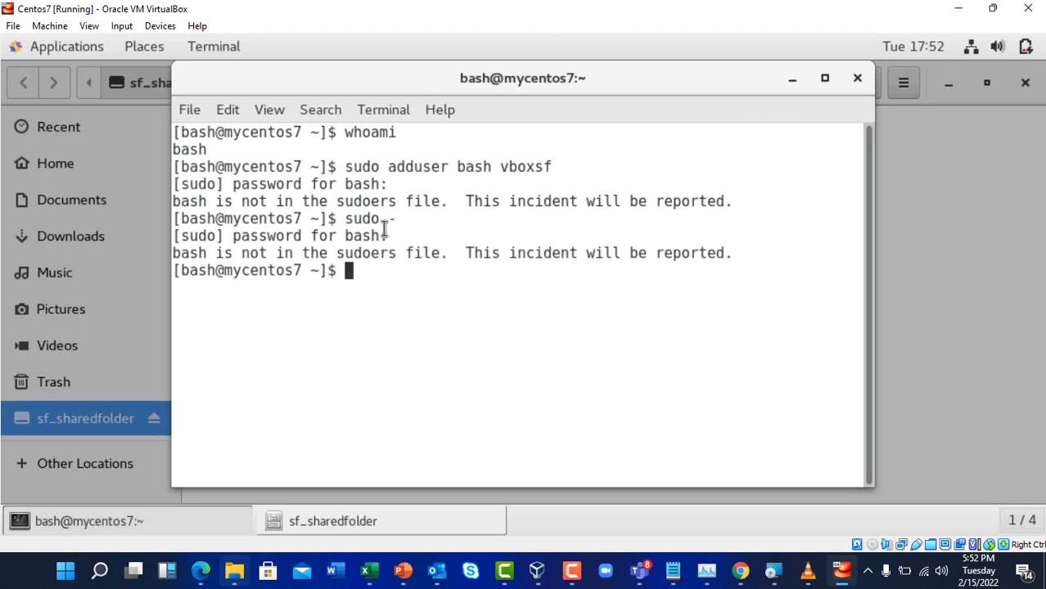
# Switch to a root shell with su and the root password
pyautogui.write('sudo')
pyautogui.press('BackSpace')
pyautogui.press('BackSpace')
pyautogui.press('BackSpace')
pyautogui.press('BackSpace')
pyautogui.write('su')
pyautogui.press('Return')
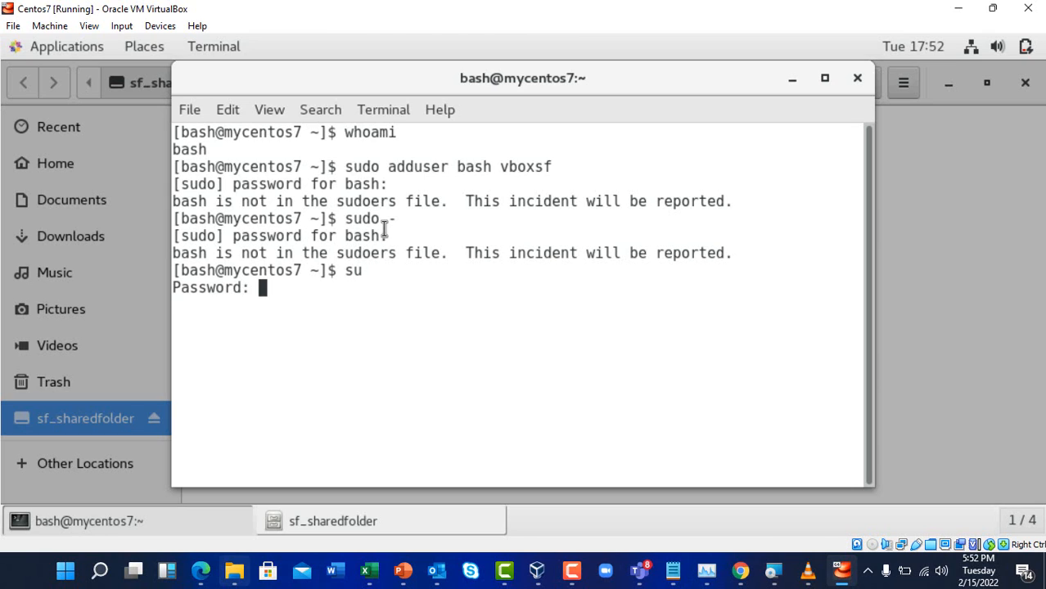
pyautogui.press('Return')
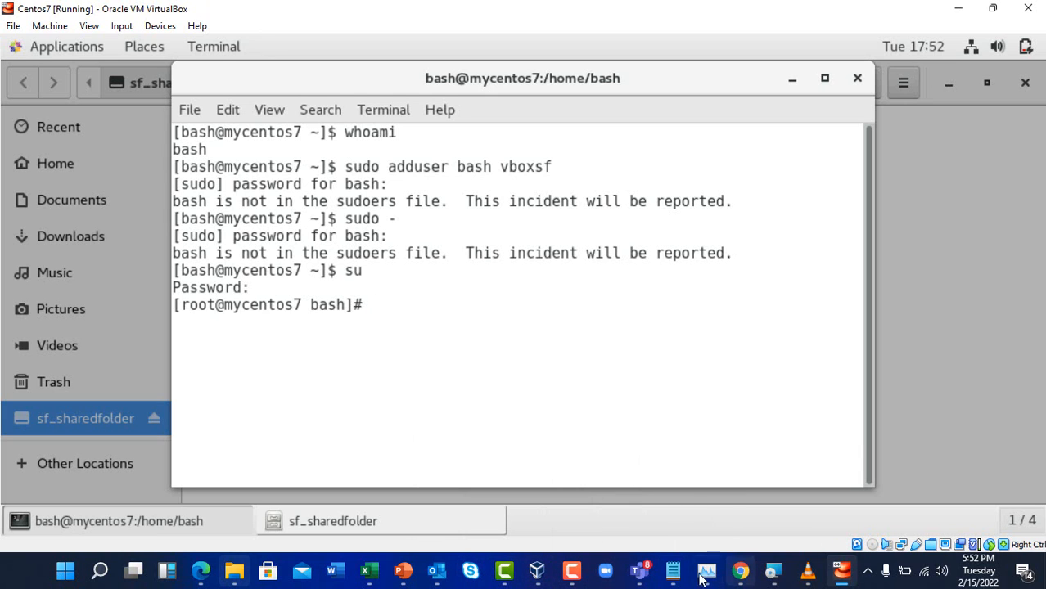
# Check the Excel setup notes around cell D760, then minimize Excel back to the VM terminal
pyautogui.click(370, 574)
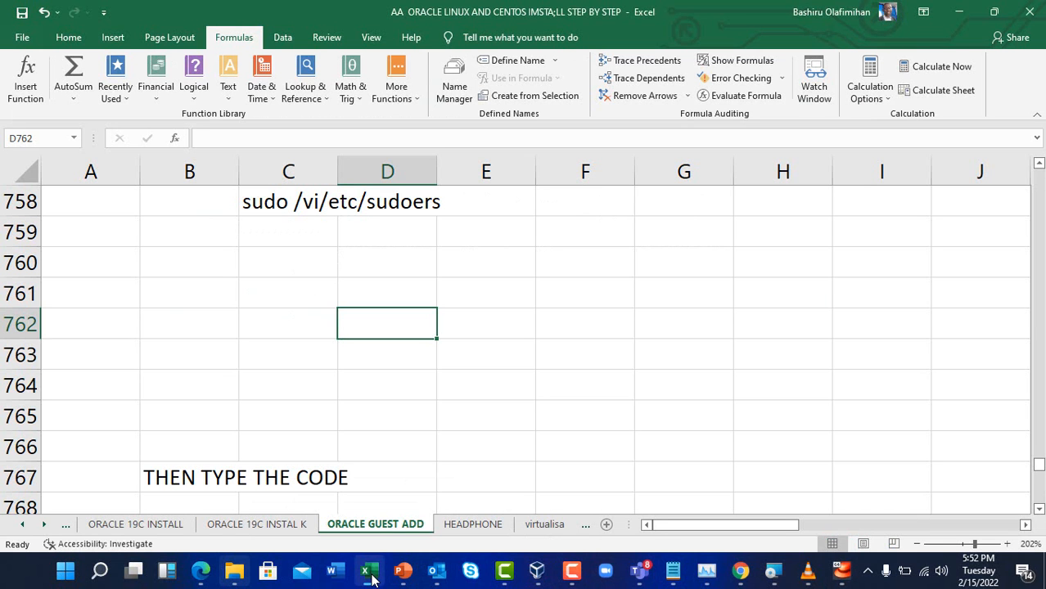
pyautogui.click(355, 264)
pyautogui.scroll(2, 355, 266)
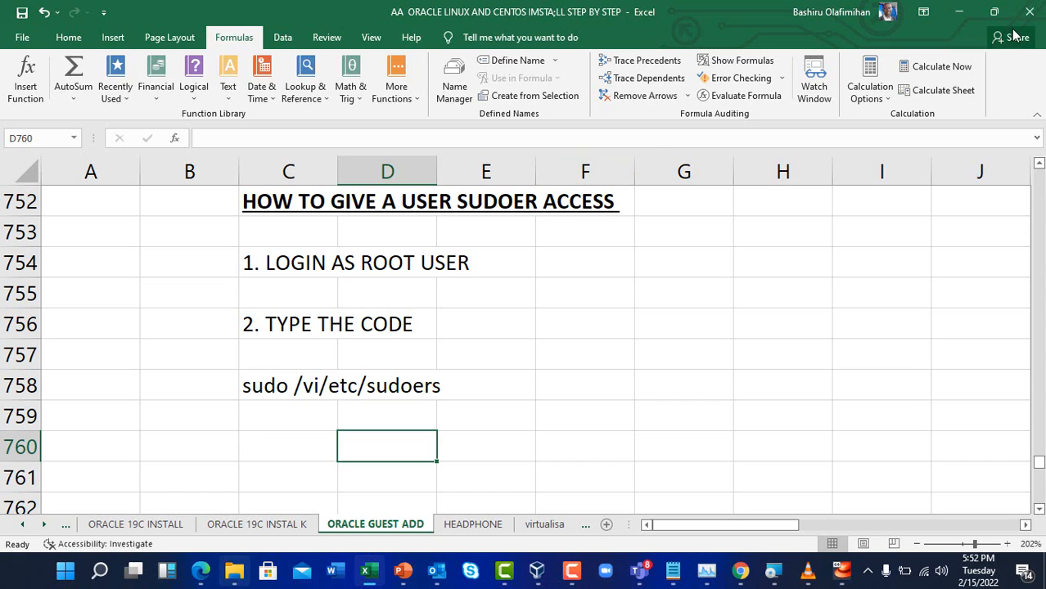
pyautogui.click(960, 12)
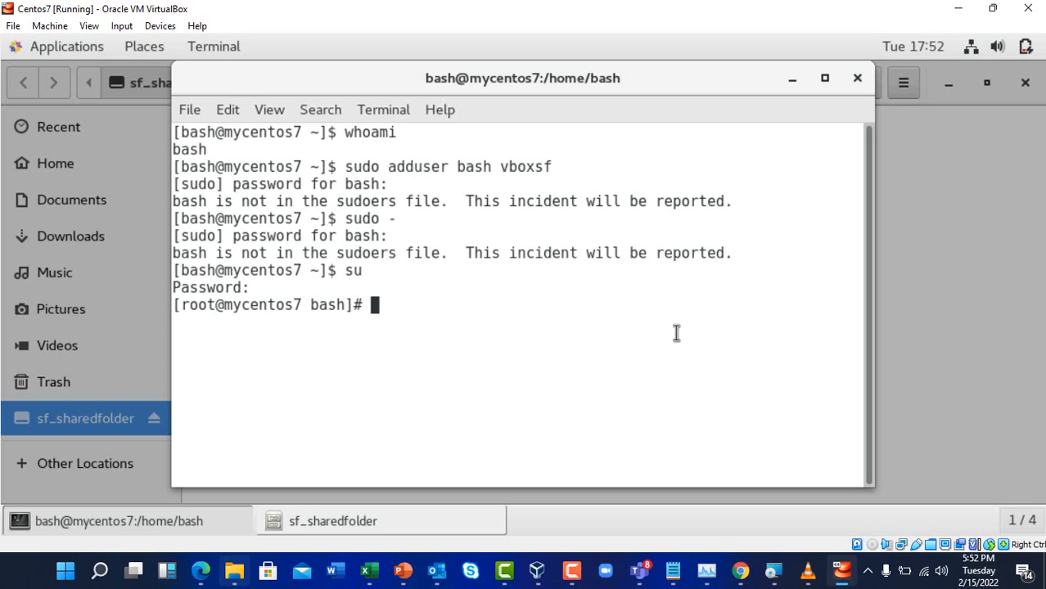
# Print /etc/sudoers with cat and scroll through its rules, including the %wheel rule
pyautogui.write('su')
pyautogui.press('BackSpace')
pyautogui.press('BackSpace')
pyautogui.write('cat /et')
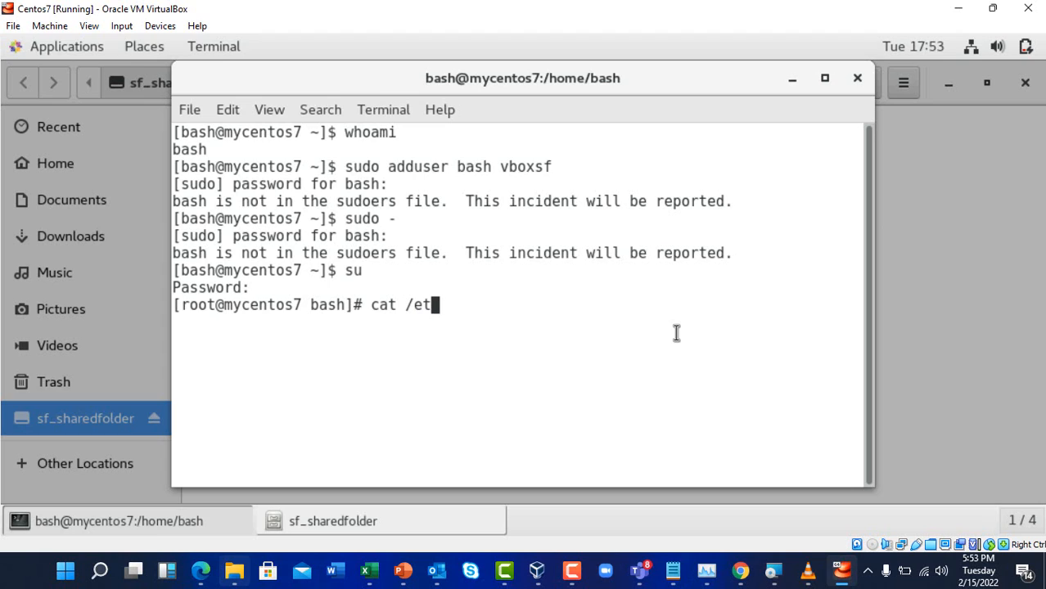
pyautogui.write('c/')
pyautogui.write('sud')
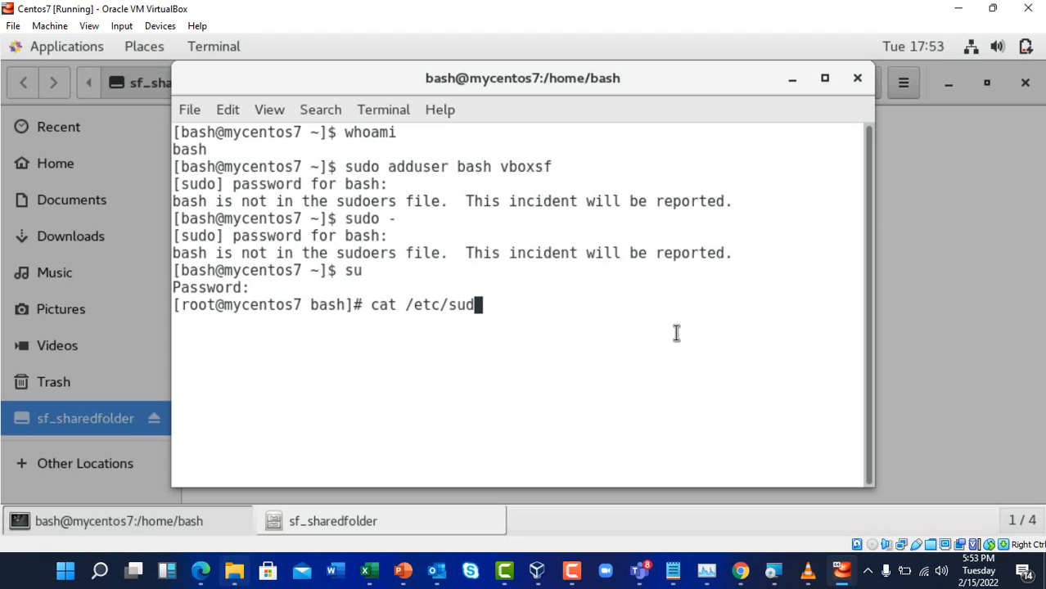
pyautogui.write('oers')
pyautogui.press('Return')
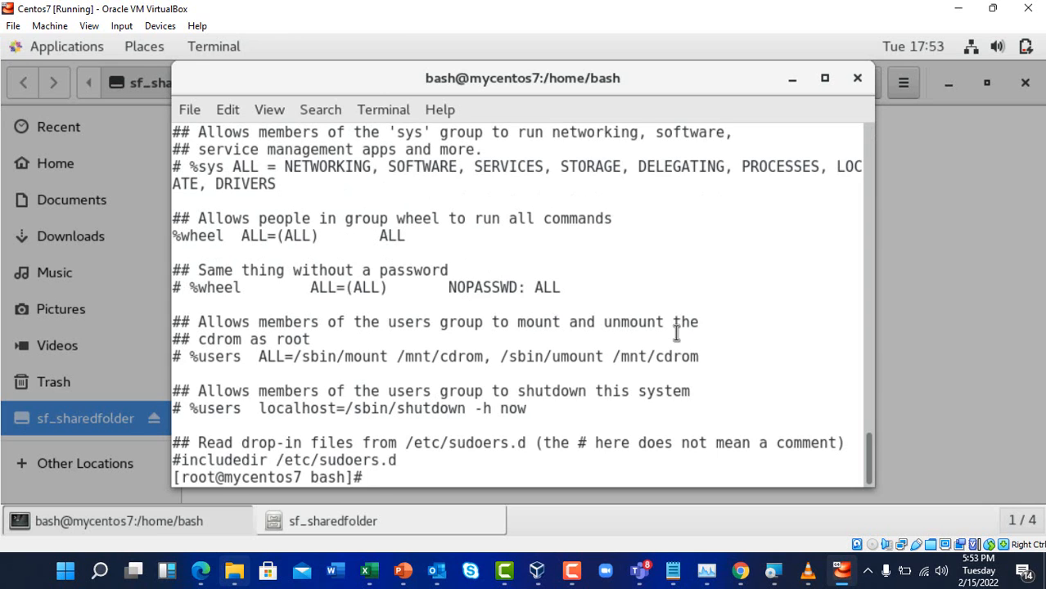
pyautogui.scroll(2, 528, 319)
pyautogui.scroll(-2, 532, 307)
pyautogui.scroll(10, 530, 307)
pyautogui.scroll(6, 530, 306)
pyautogui.scroll(-3, 529, 307)
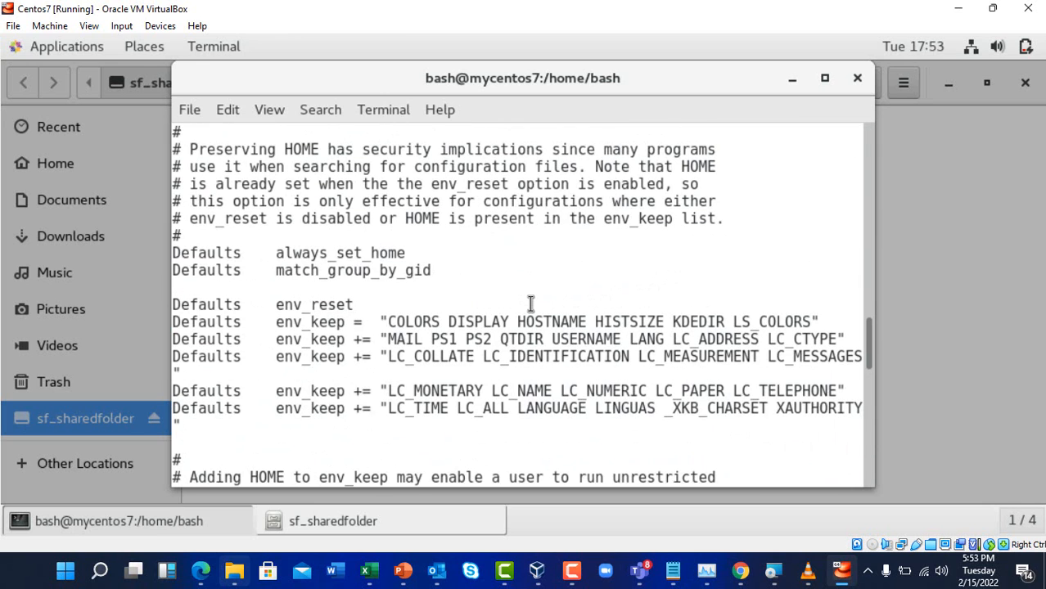
pyautogui.scroll(-12, 531, 304)
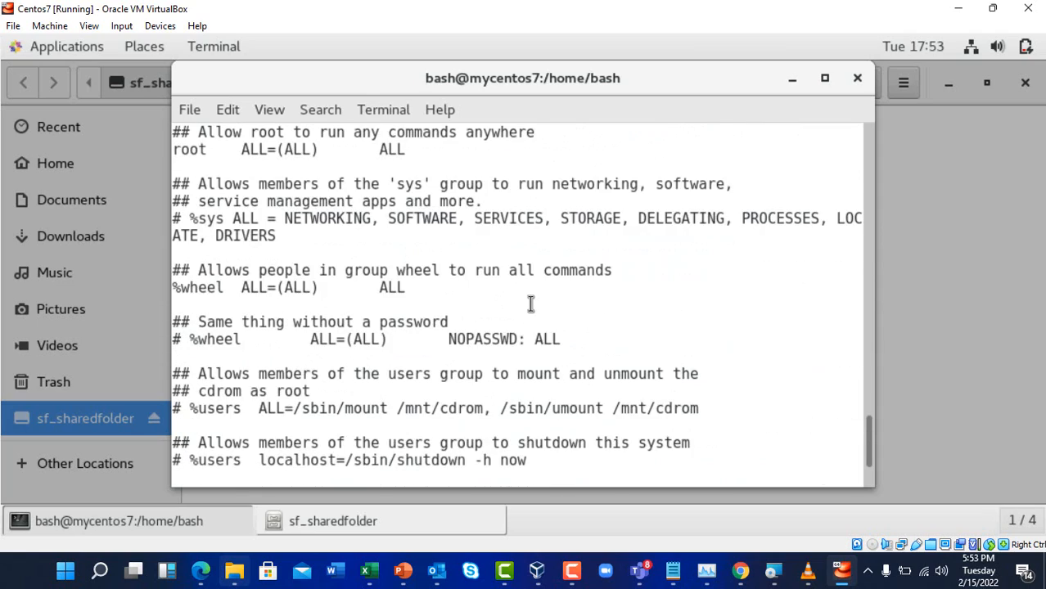
pyautogui.scroll(-1, 531, 303)
pyautogui.scroll(5, 530, 304)
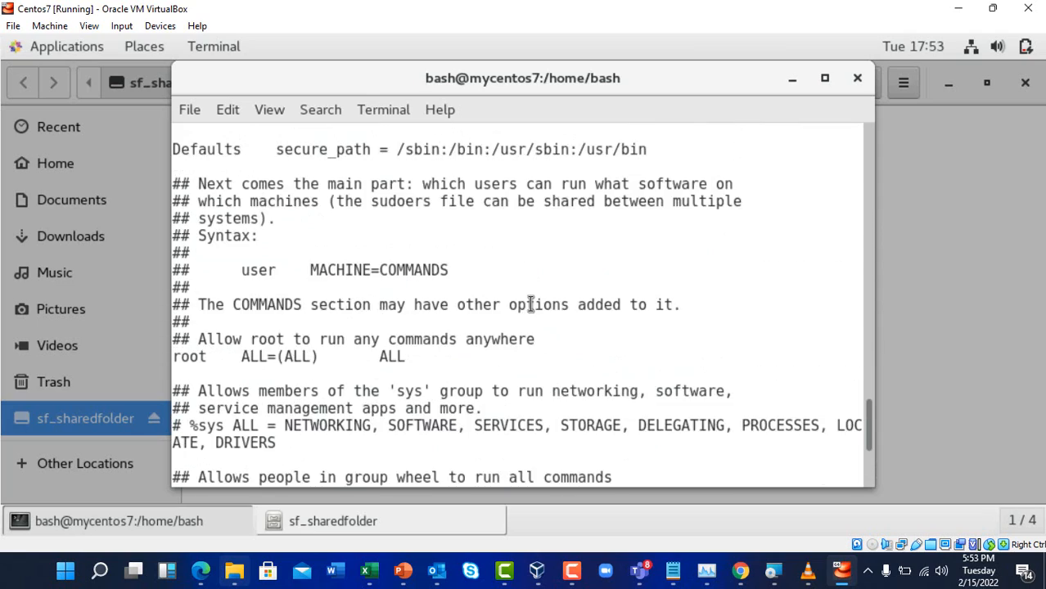
pyautogui.scroll(15, 531, 303)
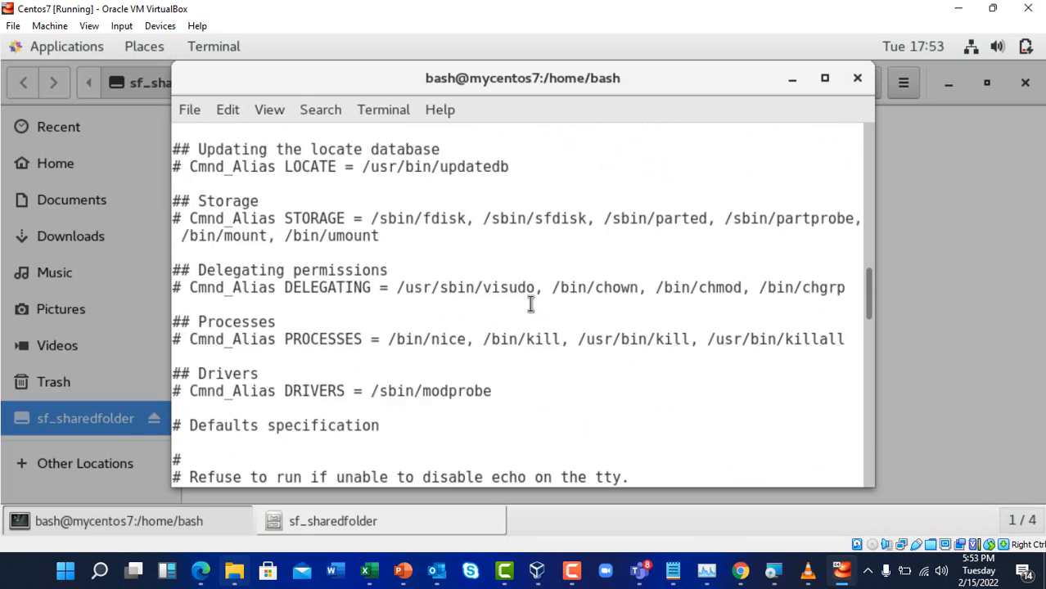
pyautogui.scroll(7, 531, 304)
pyautogui.scroll(10, 530, 304)
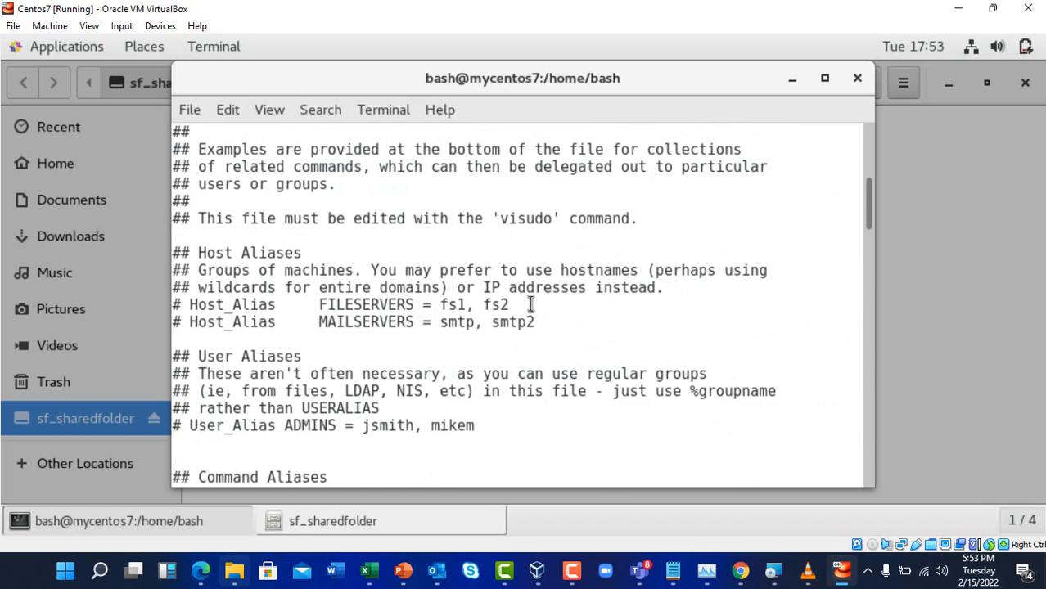
pyautogui.scroll(-4, 530, 304)
pyautogui.scroll(-6, 530, 304)
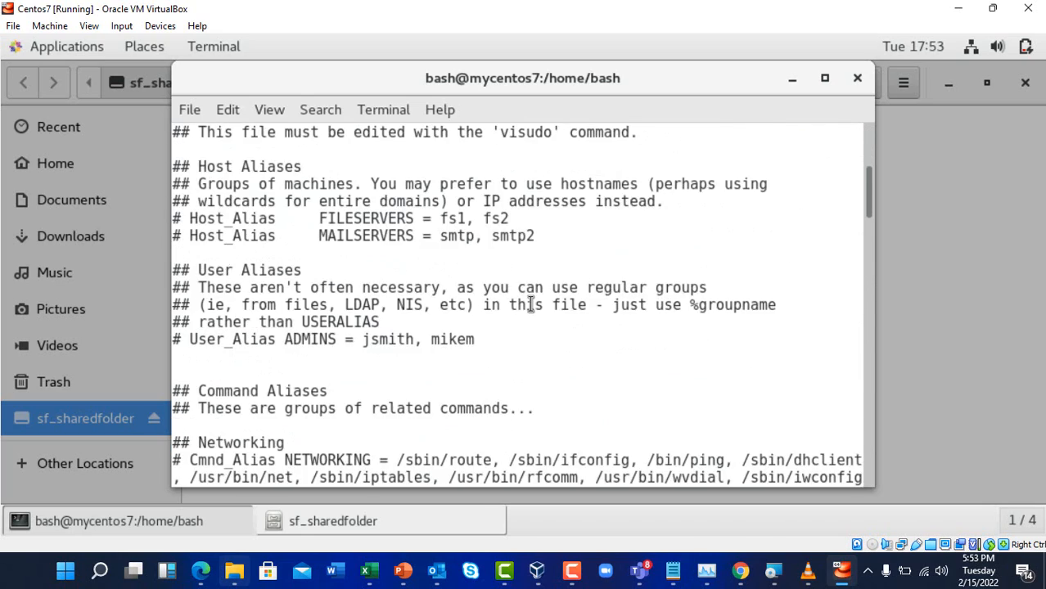
pyautogui.scroll(4, 530, 303)
pyautogui.scroll(-20, 531, 304)
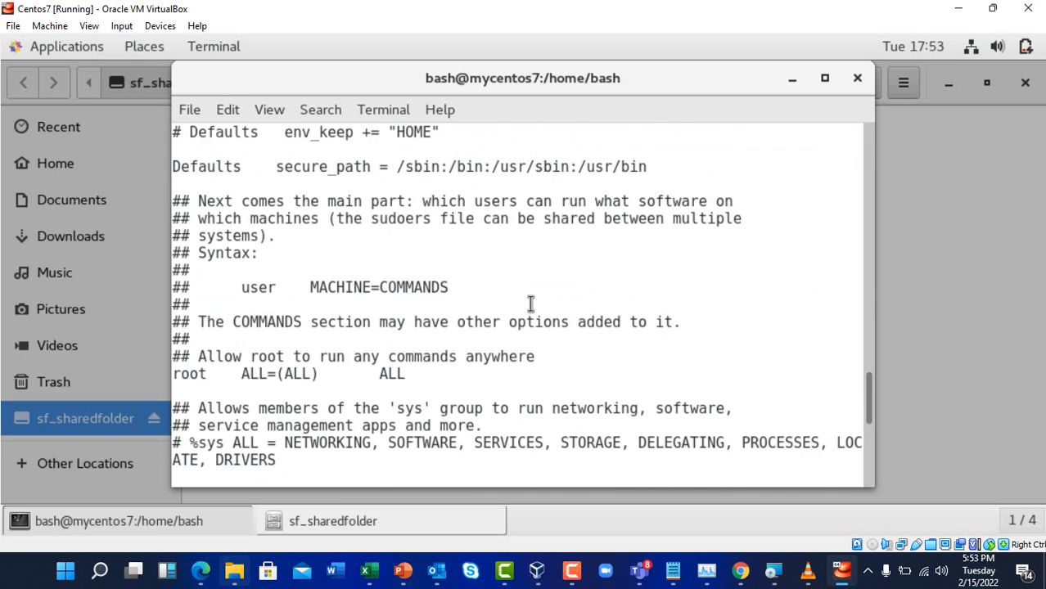
pyautogui.scroll(-5, 530, 303)
# Open /etc/sudoers with vi and switch to insert mode despite the readonly warning
pyautogui.write('vi')
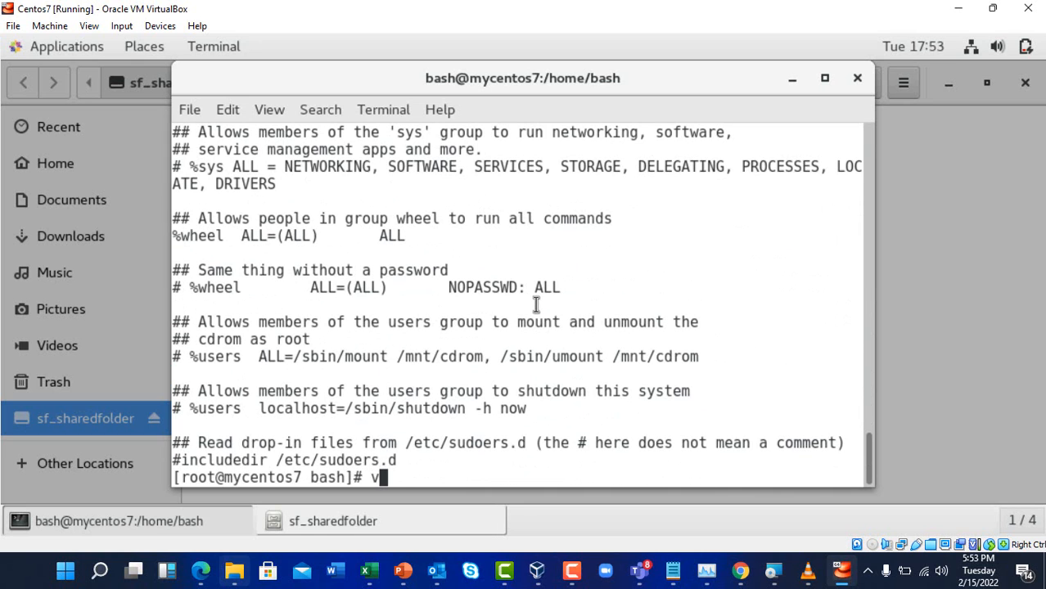
pyautogui.write(' /etc/')
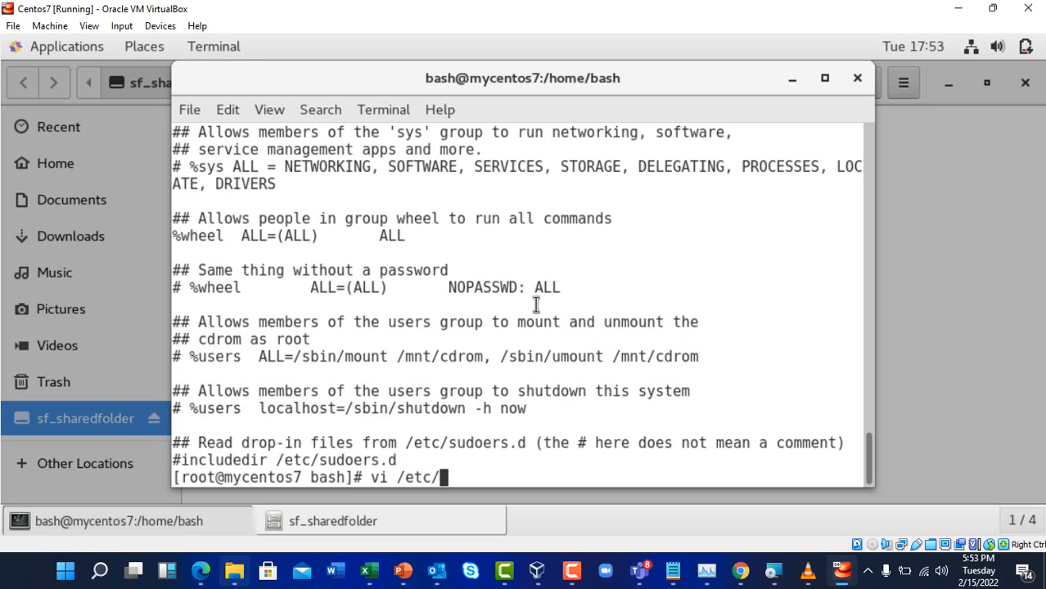
pyautogui.write('sudoers')
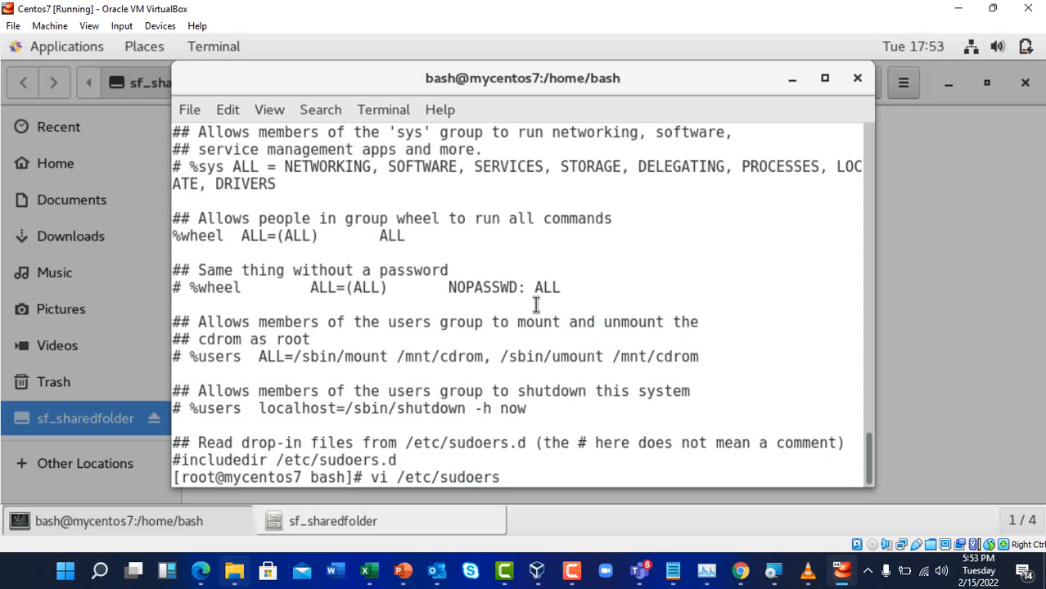
pyautogui.press('Return')
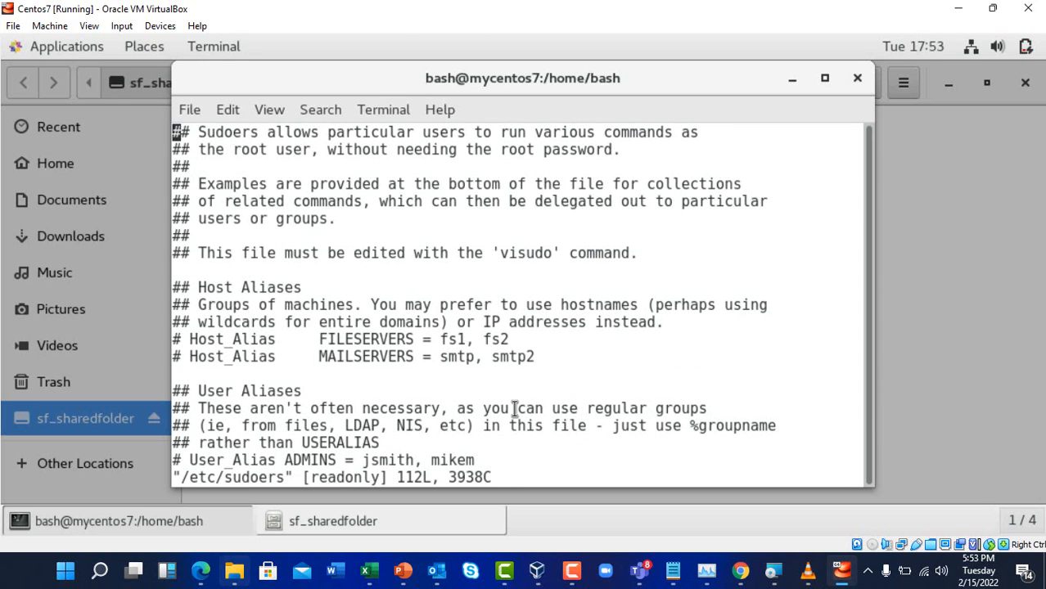
pyautogui.press('Down')
pyautogui.press('Down')
pyautogui.press('Down')
pyautogui.press('Up')
pyautogui.press('Up')
pyautogui.press('Up')
pyautogui.press('i')
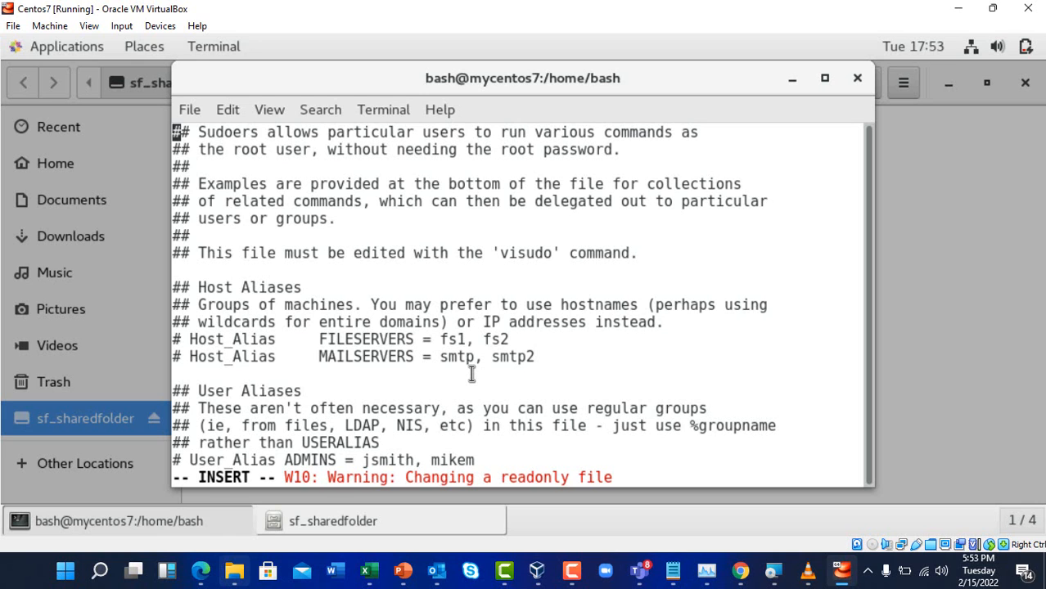
# Move the vi cursor past the Defaults section to just below the root ALL=(ALL) ALL rule
pyautogui.press('Down')
pyautogui.press('Down')
pyautogui.press('Down')
pyautogui.press('Down')
pyautogui.press('Down')
pyautogui.press('Down')
pyautogui.press('Down')
pyautogui.press('Down')
pyautogui.press('Down')
pyautogui.press('Down')
pyautogui.press('Down')
pyautogui.press('Down')
pyautogui.press('Down')
pyautogui.press('Down')
pyautogui.press('Down')
pyautogui.press('Down')
pyautogui.press('Down')
pyautogui.press('Down')
pyautogui.press('Down')
pyautogui.press('Down')
pyautogui.press('Down')
pyautogui.press('Down')
pyautogui.press('Down')
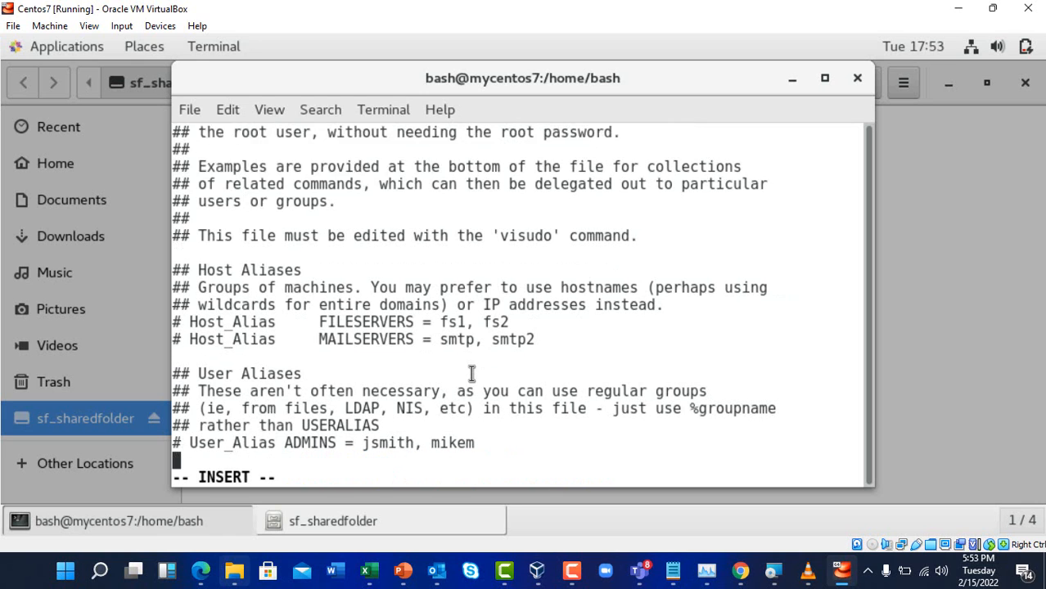
pyautogui.press('Down')
pyautogui.press('Down')
pyautogui.press('Down')
pyautogui.press('Down')
pyautogui.press('Down')
pyautogui.press('Down')
pyautogui.press('Down')
pyautogui.press('Down')
pyautogui.press('Down')
pyautogui.press('Down')
pyautogui.press('Down')
pyautogui.press('Down')
pyautogui.press('Down')
pyautogui.press('Down')
pyautogui.press('Down')
pyautogui.press('Down')
pyautogui.press('Down')
pyautogui.press('Down')
pyautogui.press('Down')
pyautogui.press('Down')
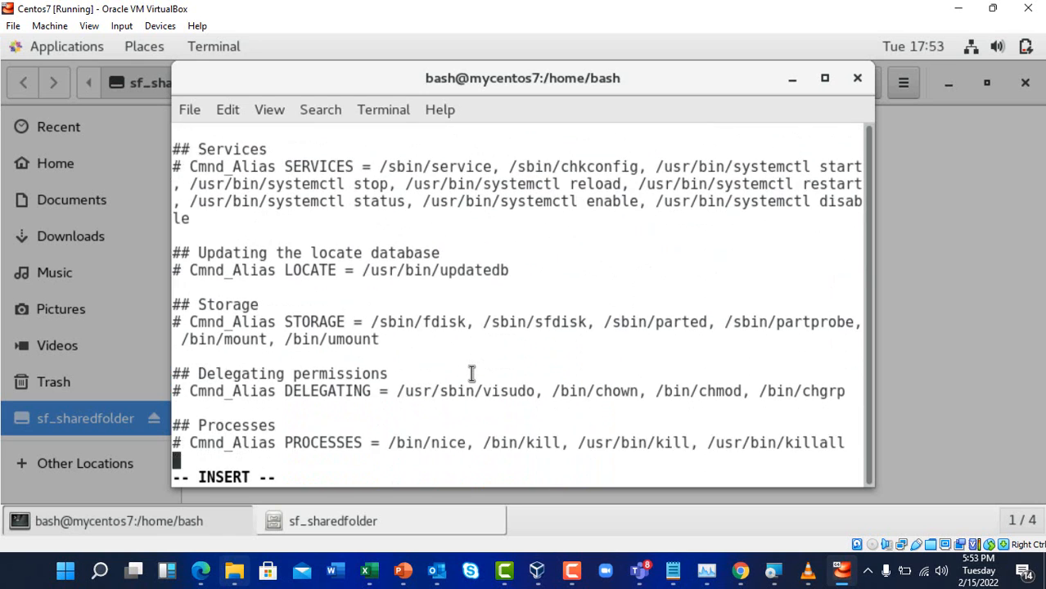
pyautogui.press('Down')
pyautogui.press('Down')
pyautogui.press('Down')
pyautogui.press('Down')
pyautogui.press('Down')
pyautogui.press('Down')
pyautogui.press('Down')
pyautogui.press('Down')
pyautogui.press('Down')
pyautogui.press('Down')
pyautogui.press('Down')
pyautogui.press('Down')
pyautogui.press('Down')
pyautogui.press('Down')
pyautogui.press('Down')
pyautogui.press('Down')
pyautogui.press('Down')
pyautogui.press('Down')
pyautogui.press('Down')
pyautogui.press('Down')
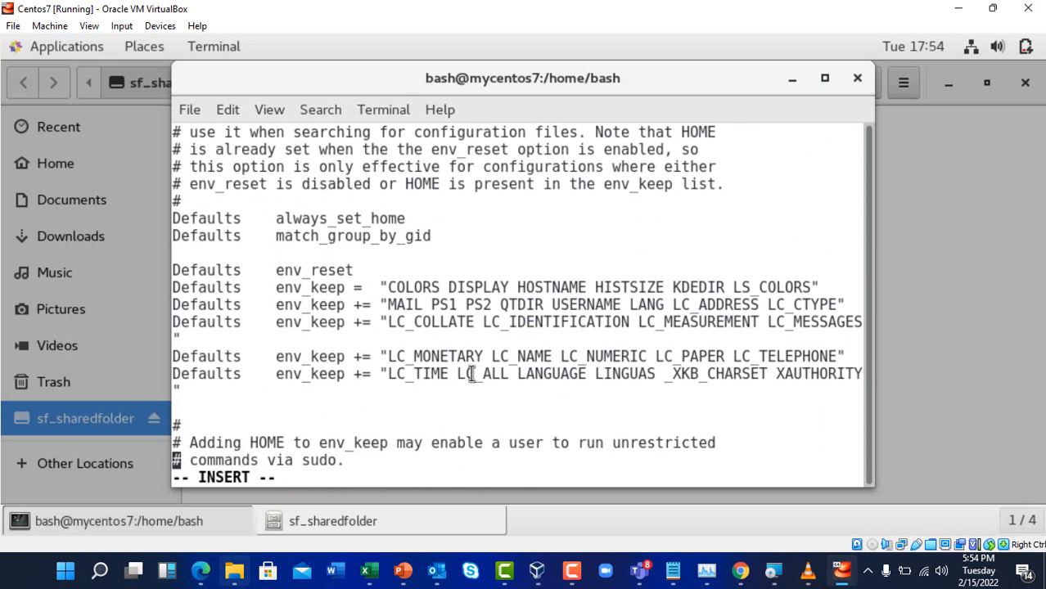
pyautogui.press('Down')
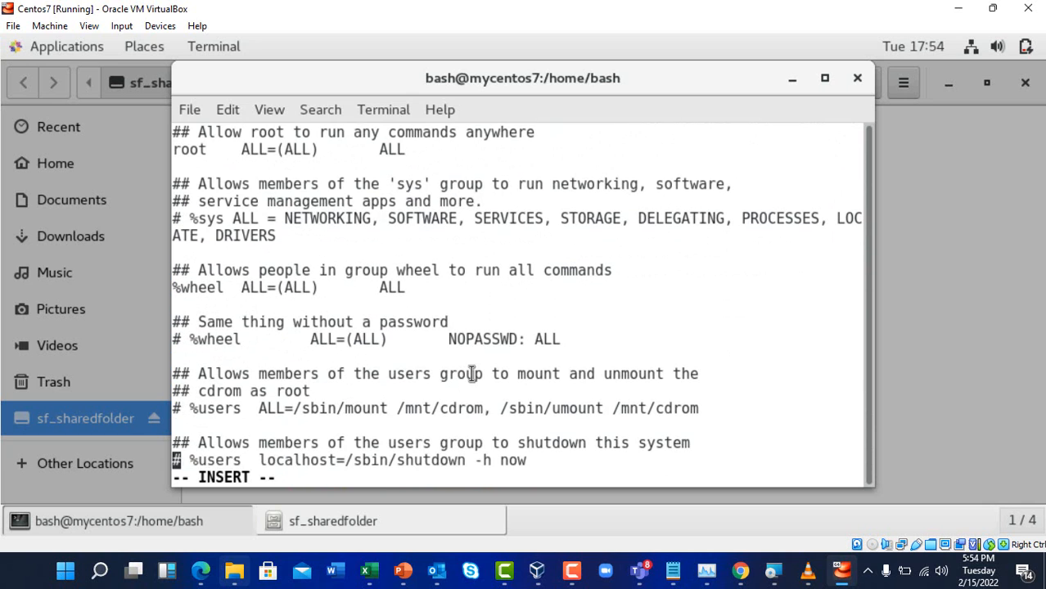
pyautogui.press('Up')
pyautogui.press('Up')
pyautogui.press('Up')
pyautogui.press('Up')
pyautogui.press('Up')
pyautogui.press('Up')
pyautogui.press('Up')
pyautogui.press('Up')
pyautogui.press('Up')
pyautogui.press('Up')
pyautogui.press('Up')
pyautogui.press('Up')
pyautogui.press('Up')
pyautogui.press('Up')
pyautogui.press('Up')
pyautogui.press('Up')
pyautogui.press('Up')
pyautogui.press('Up')
pyautogui.press('Up')
pyautogui.press('Up')
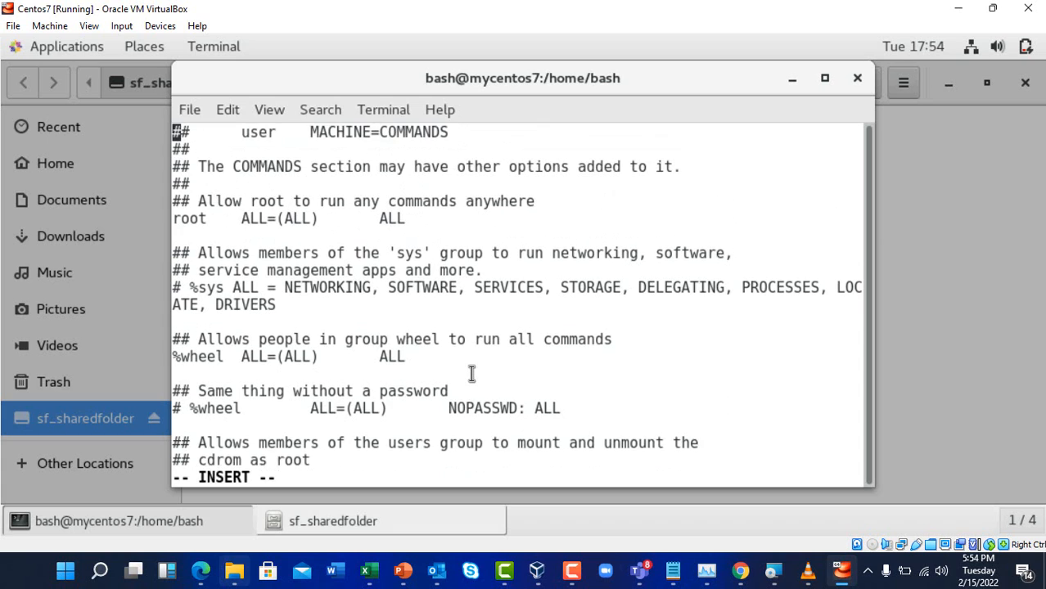
pyautogui.press('Down')
pyautogui.press('Down')
pyautogui.press('Down')
pyautogui.press('Down')
pyautogui.press('Down')
pyautogui.press('Down')
pyautogui.press('Down')
pyautogui.press('Down')
pyautogui.press('Down')
pyautogui.press('Down')
pyautogui.press('Down')
pyautogui.press('Down')
pyautogui.press('Down')
pyautogui.press('Down')
pyautogui.press('Down')
pyautogui.press('Down')
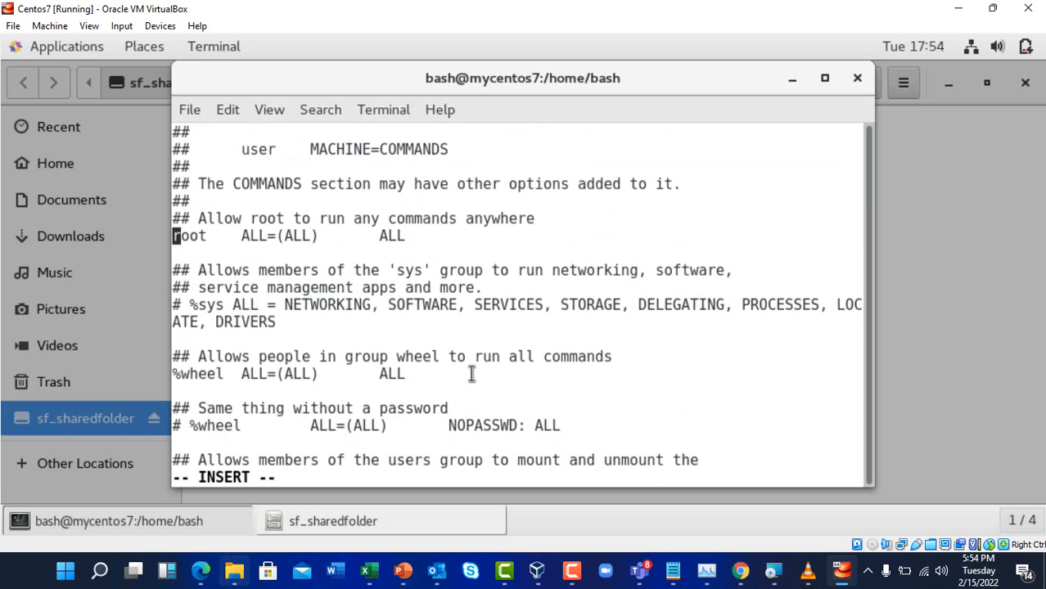
pyautogui.press('Down')
pyautogui.press('Down')
pyautogui.press('Down')
pyautogui.press('Down')
pyautogui.press('Down')
pyautogui.press('Down')
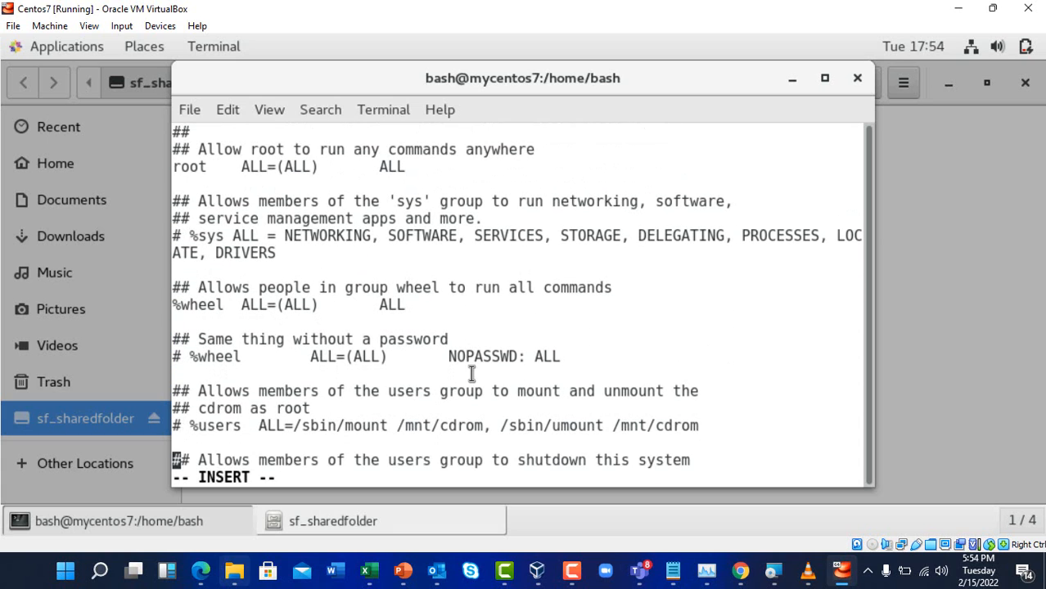
pyautogui.press('Down')
pyautogui.press('Down')
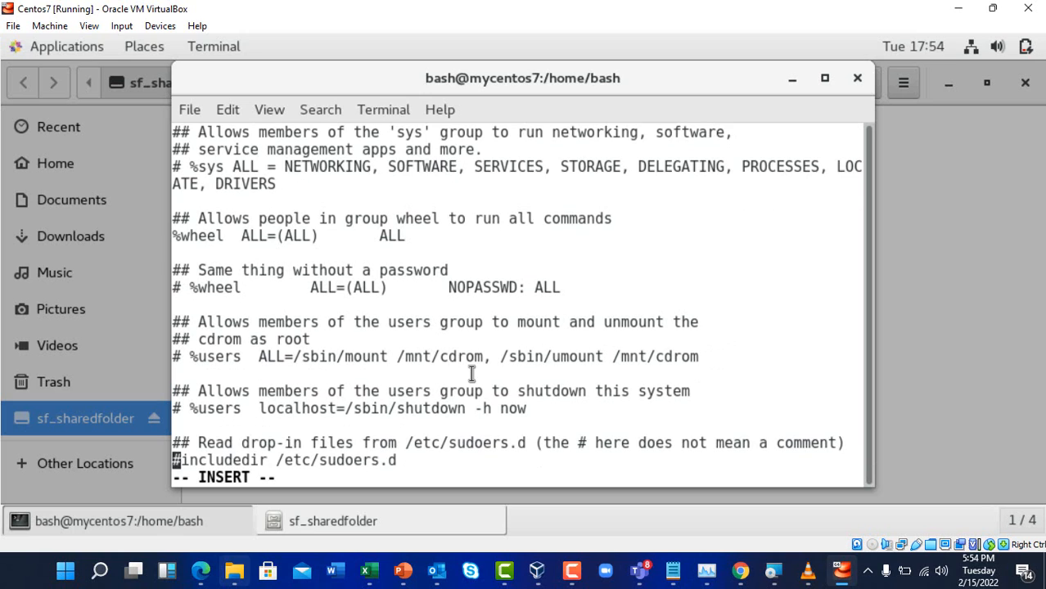
pyautogui.press('Up')
pyautogui.press('Up')
pyautogui.press('Up')
pyautogui.press('Up')
pyautogui.press('Up')
pyautogui.press('Up')
pyautogui.press('Up')
pyautogui.press('Up')
pyautogui.press('Up')
pyautogui.press('Up')
pyautogui.press('Up')
pyautogui.press('Up')
pyautogui.press('Up')
pyautogui.press('Up')
pyautogui.press('Up')
pyautogui.press('Up')
pyautogui.press('Up')
pyautogui.press('Up')
pyautogui.press('Up')
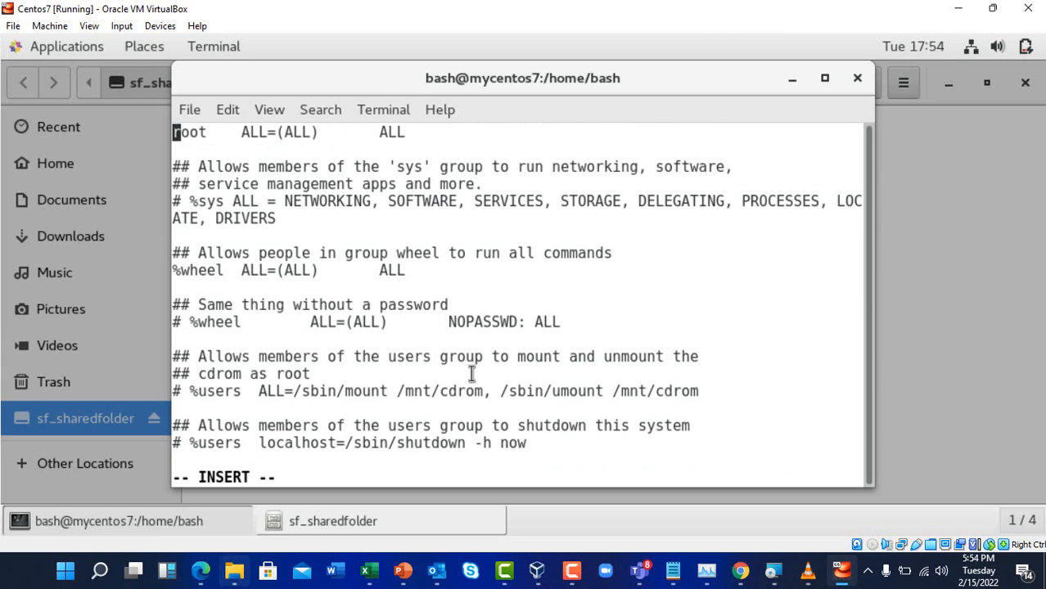
pyautogui.press('Up')
pyautogui.press('Up')
pyautogui.press('Up')
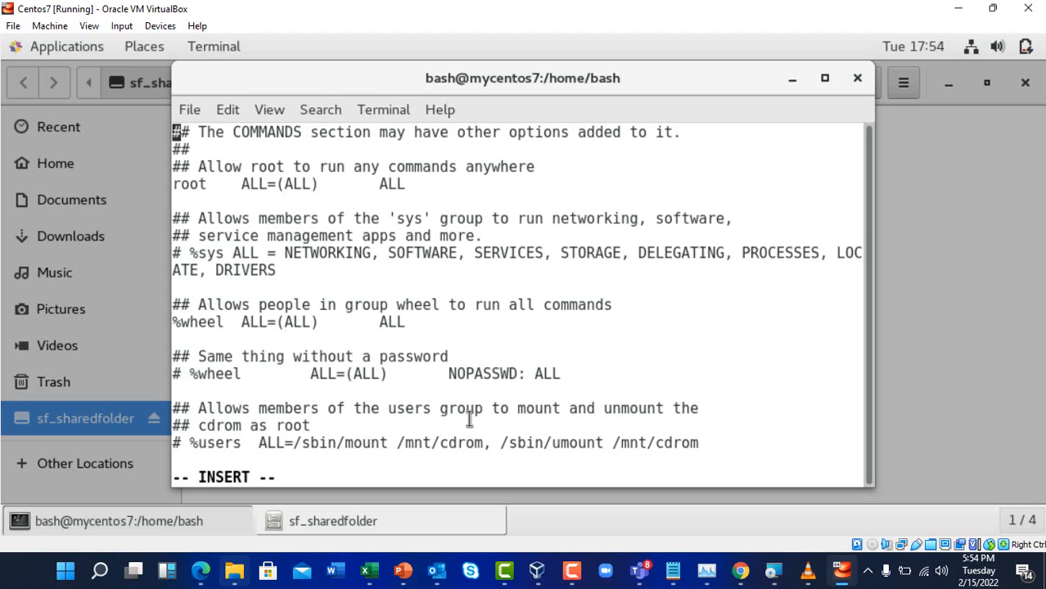
pyautogui.press('Down')
pyautogui.press('Down')
pyautogui.press('Down')
pyautogui.press('Down')
# Add the rule 'bash ALL=(ALL) ALL' on a new line below the root rule
pyautogui.press('Return')
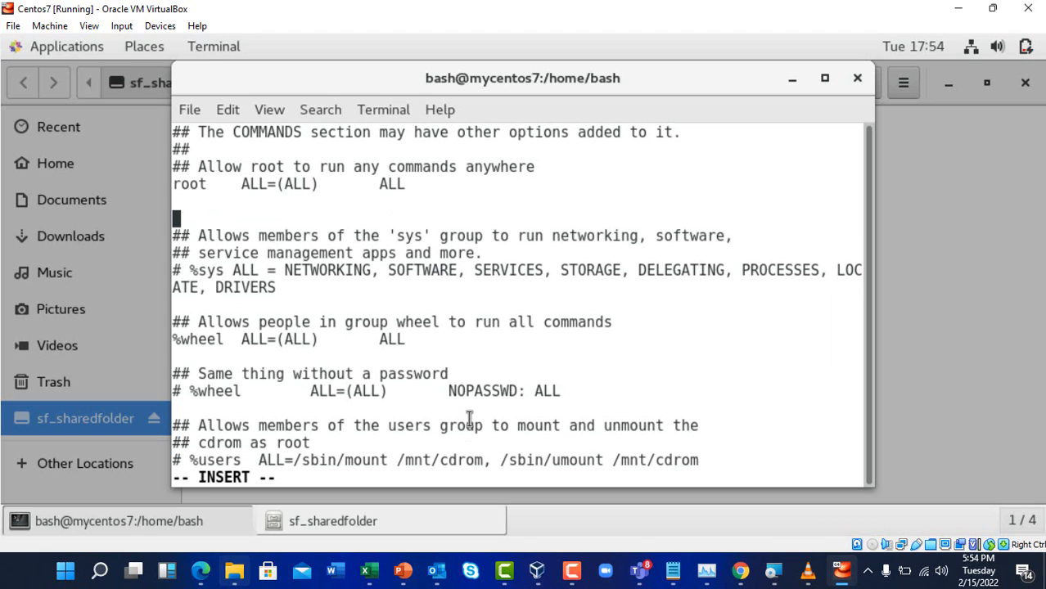
pyautogui.press('Up')
pyautogui.write('bash')
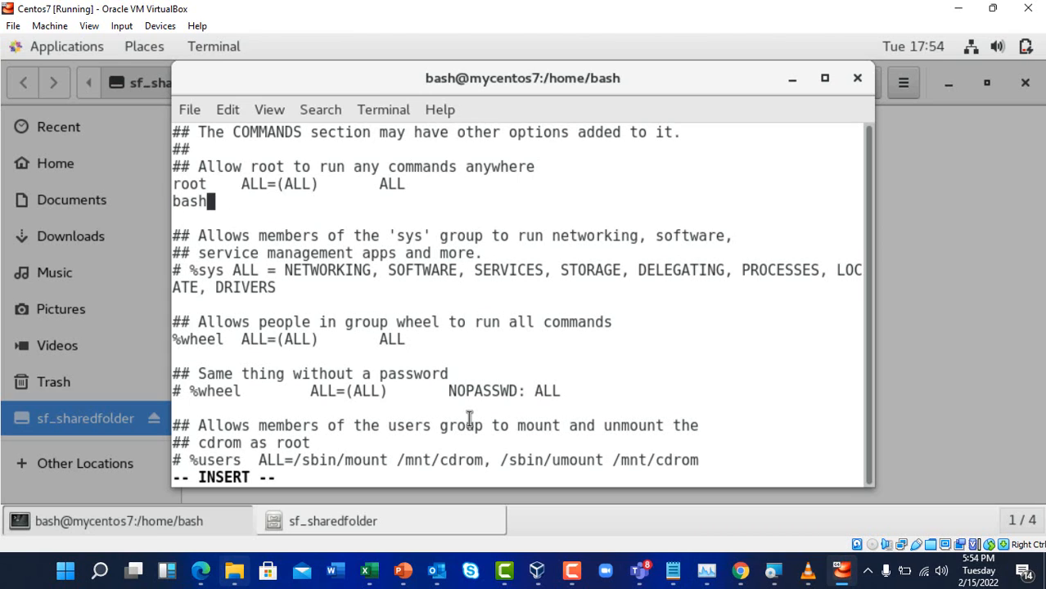
pyautogui.press('Tab')
pyautogui.write('ALL=')
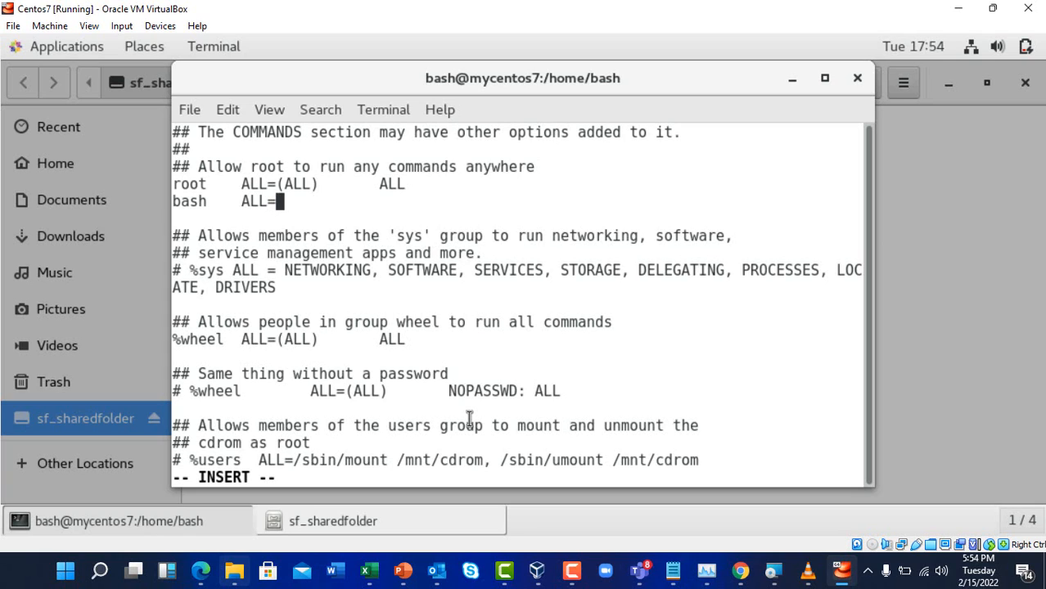
pyautogui.write('(ALL')
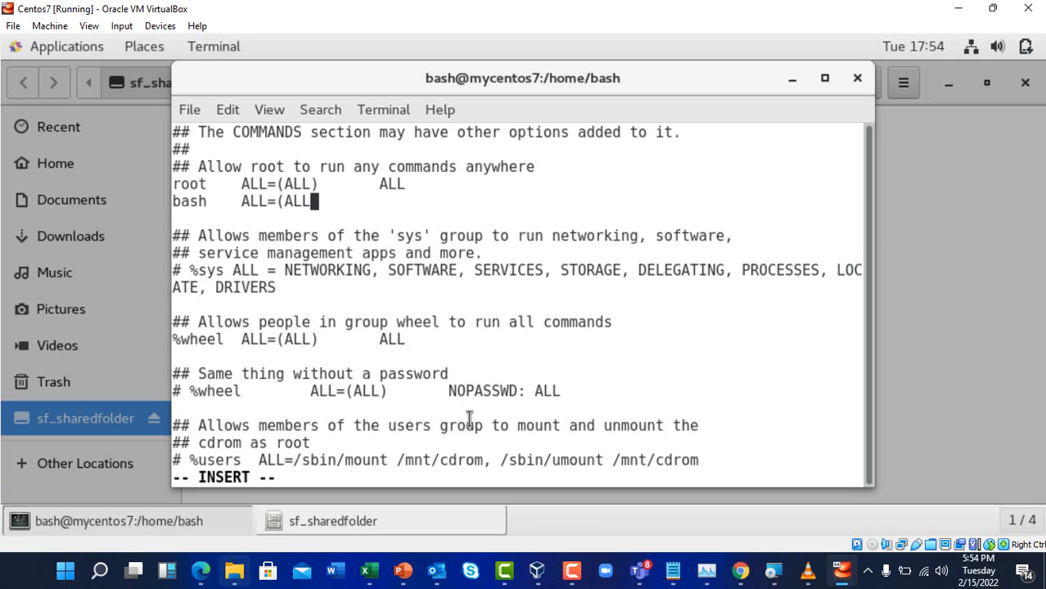
pyautogui.write(')       ALL')
# Move the cursor to the blank line beneath the %wheel rules
pyautogui.click(409, 322)
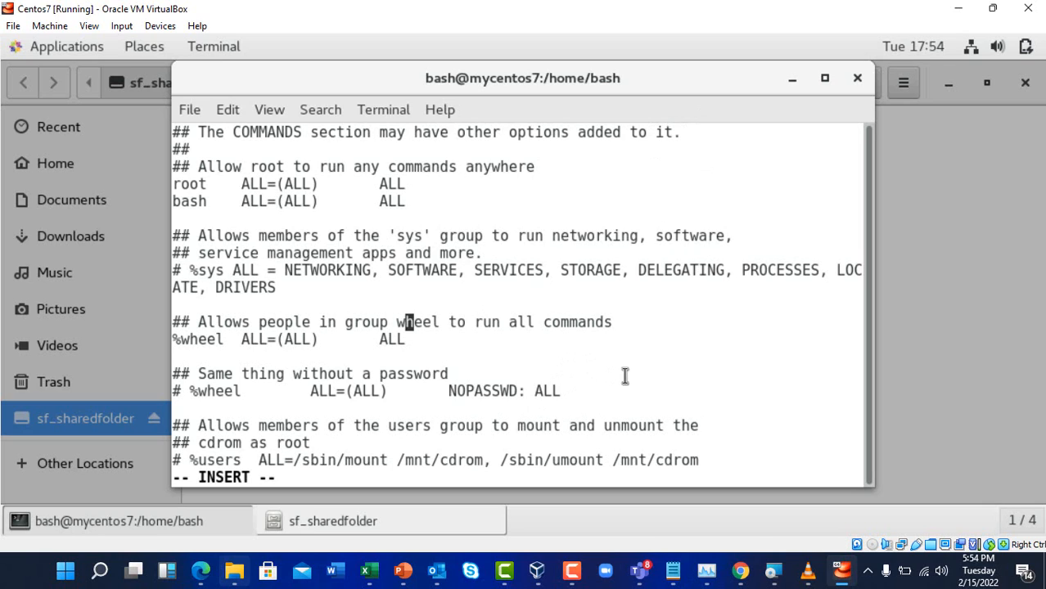
pyautogui.press('Down')
pyautogui.press('Down')
pyautogui.press('Down')
pyautogui.press('Down')
pyautogui.press('Down')
pyautogui.press('Up')
pyautogui.press('Up')
pyautogui.press('Up')
pyautogui.press('Up')
pyautogui.press('Down')
# Add a second 'bash ALL=(ALL) ALL' line under %wheel and force-save sudoers with :wq!
pyautogui.press('Return')
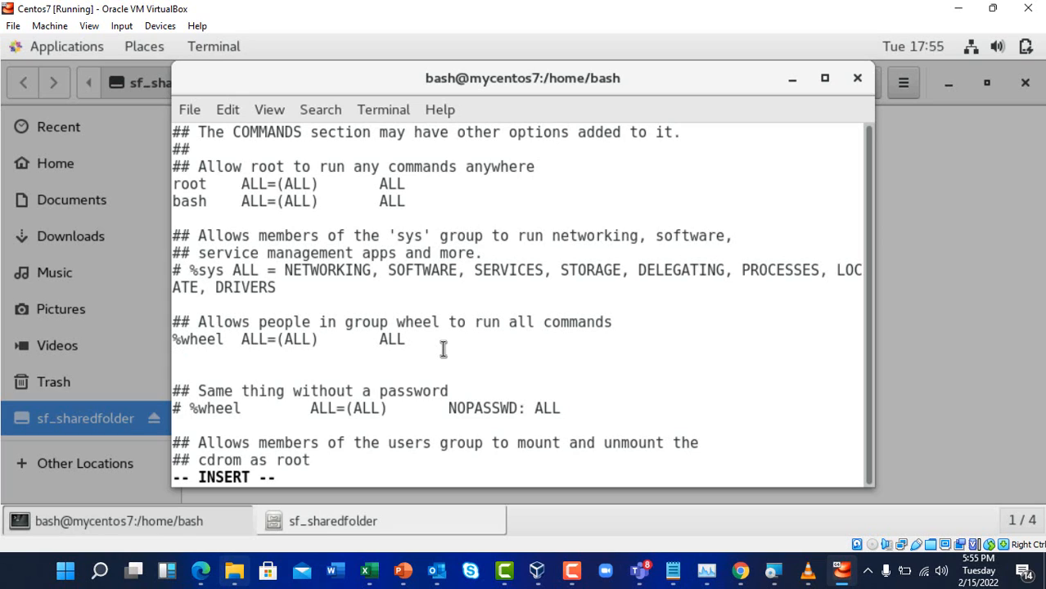
pyautogui.write('bash')
pyautogui.press('BackSpace')
pyautogui.write('ALL=')
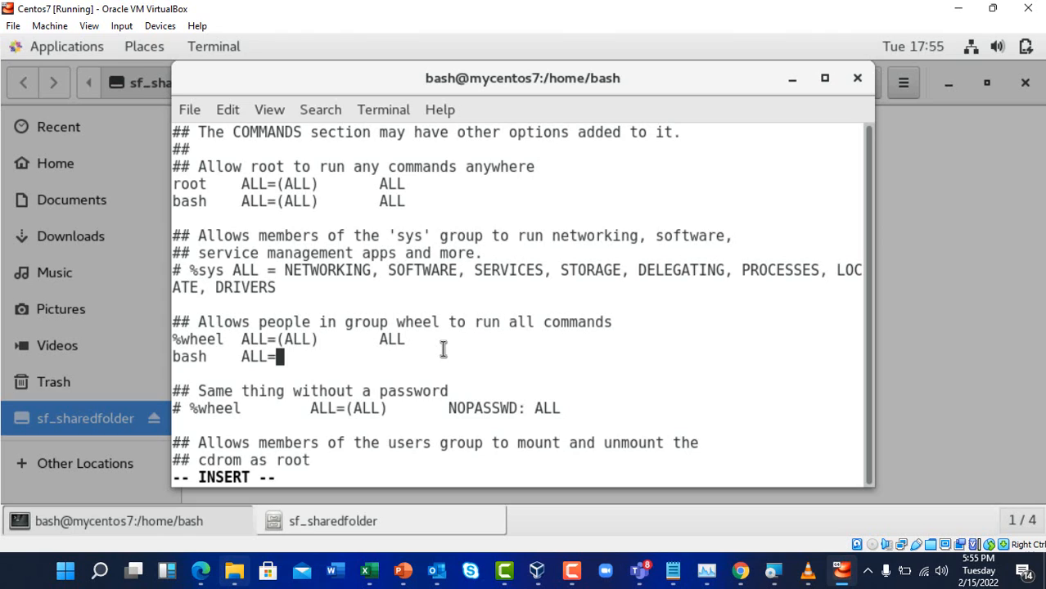
pyautogui.write('(ALL)     ')
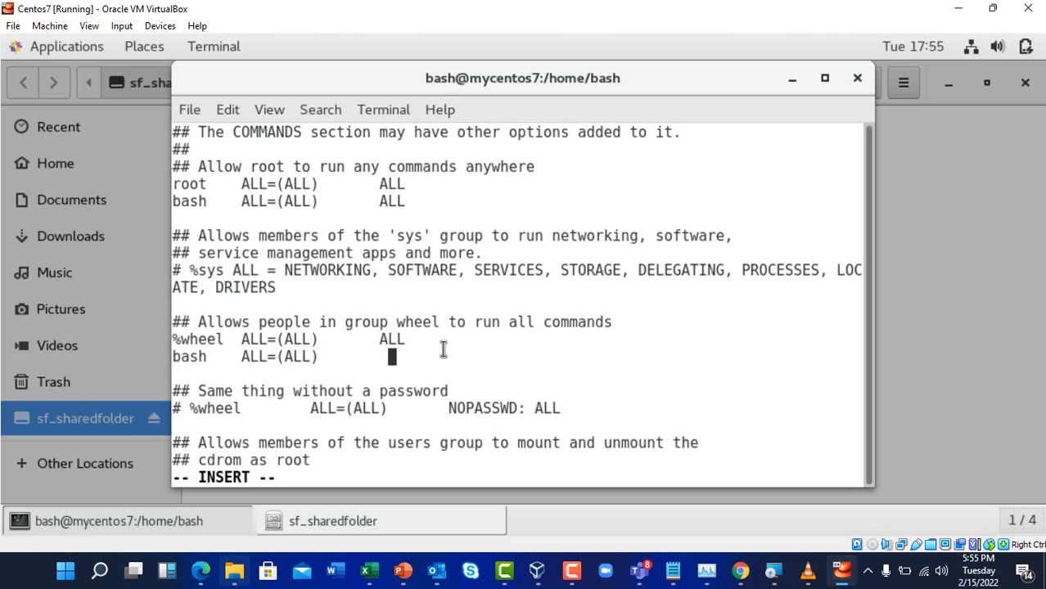
pyautogui.write('   ALL')
pyautogui.press('Escape')
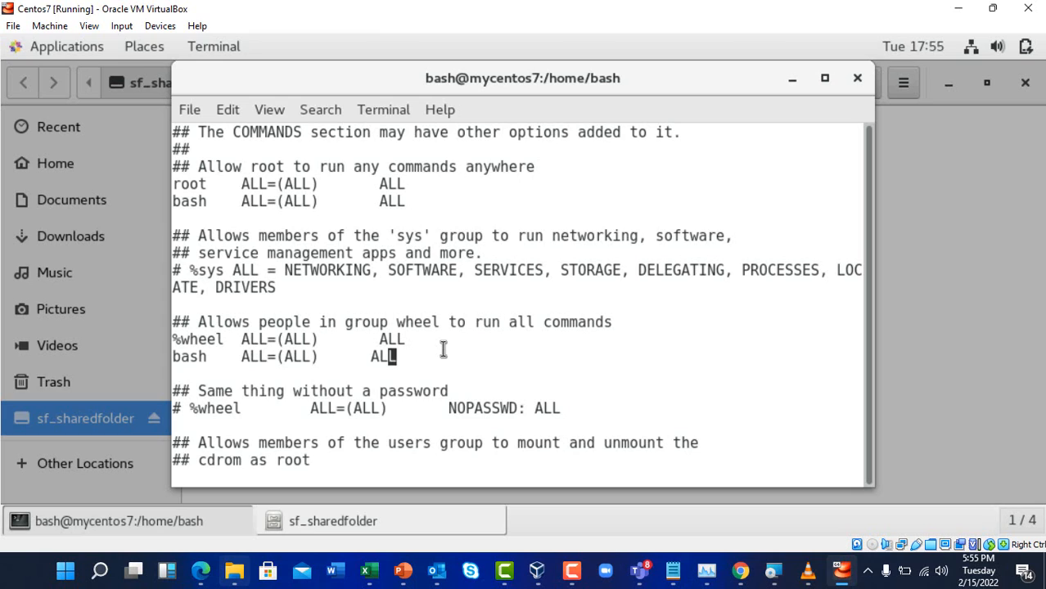
pyautogui.write(':wq!')
pyautogui.press('Return')
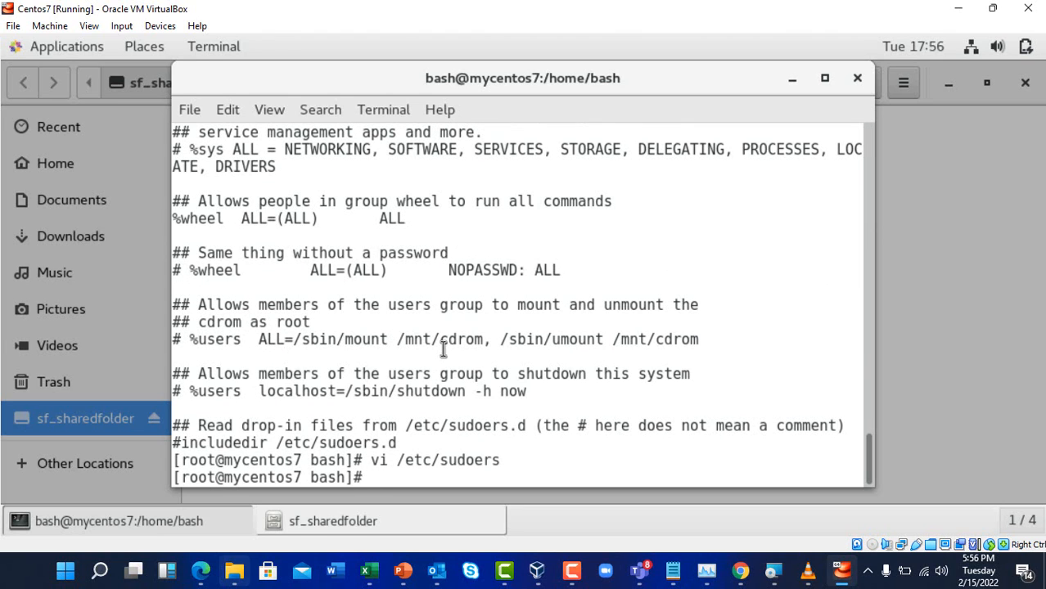
# Reopen /etc/sudoers in vi and scroll through to verify both bash rules are present
pyautogui.press('Up')
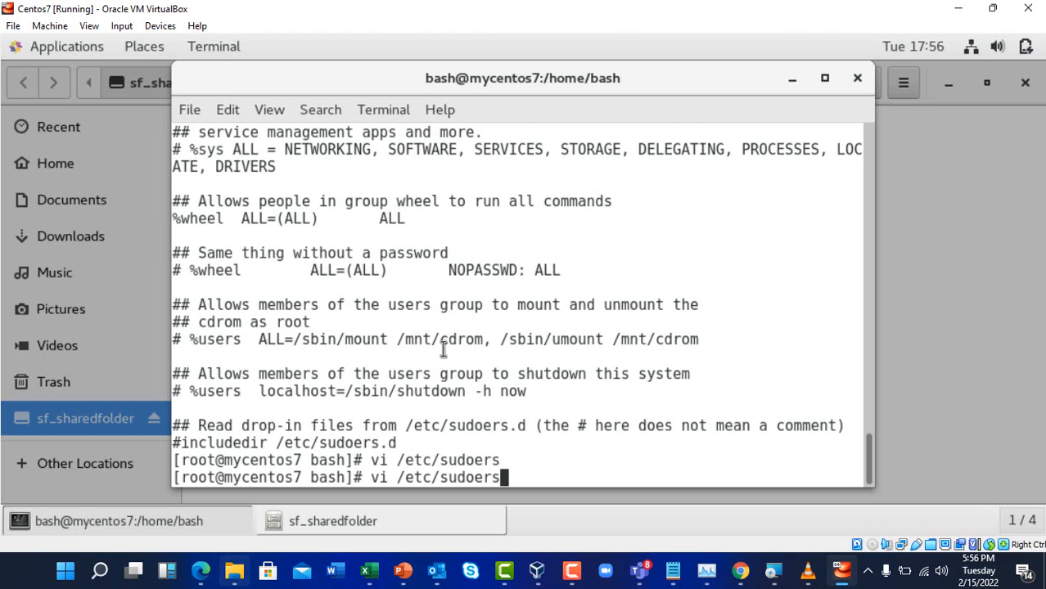
pyautogui.press('Return')
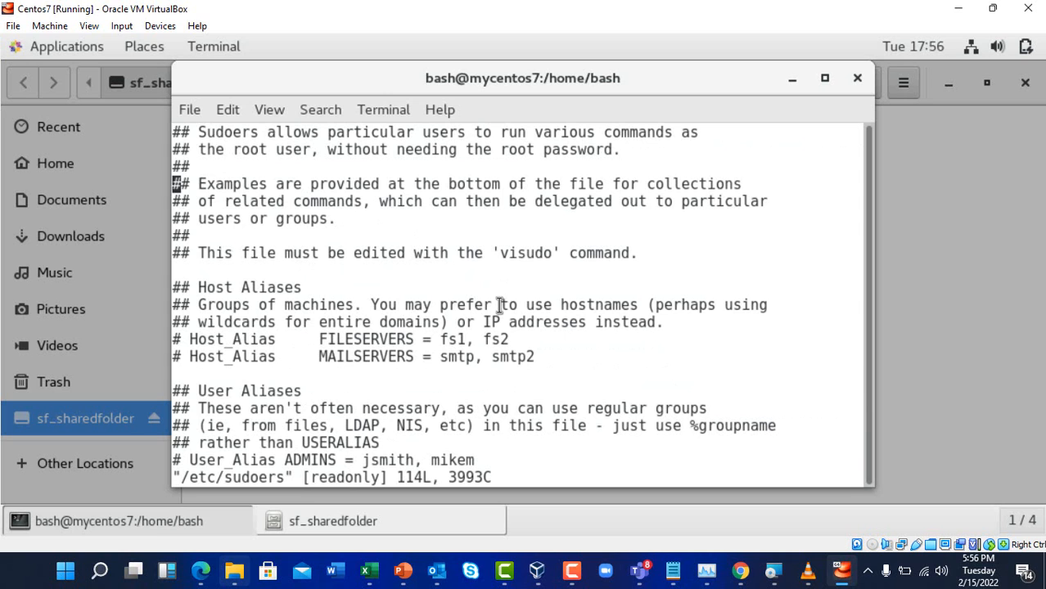
pyautogui.scroll(-20, 501, 322)
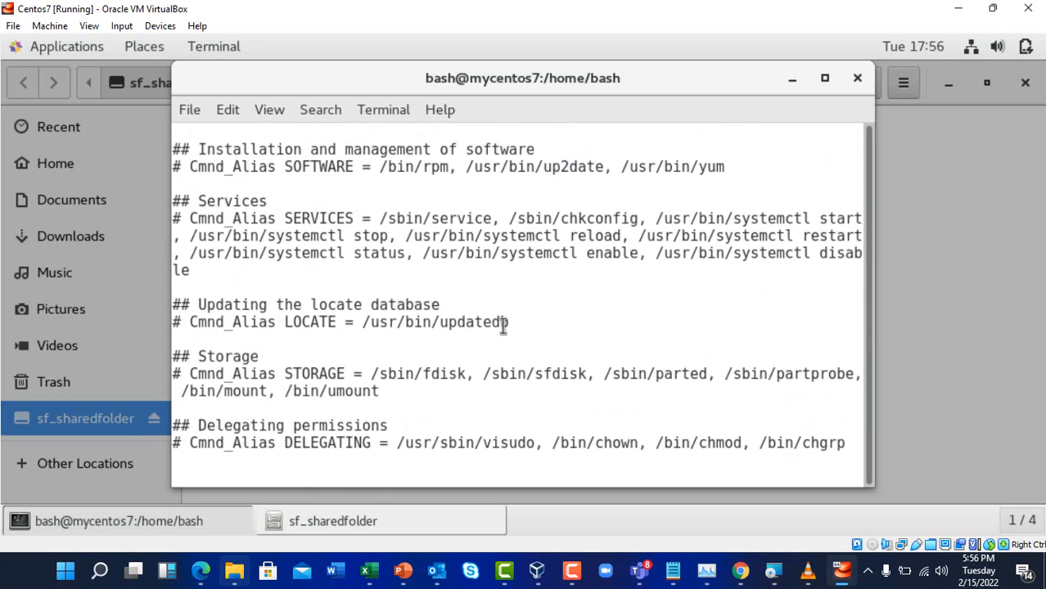
pyautogui.scroll(-10, 506, 322)
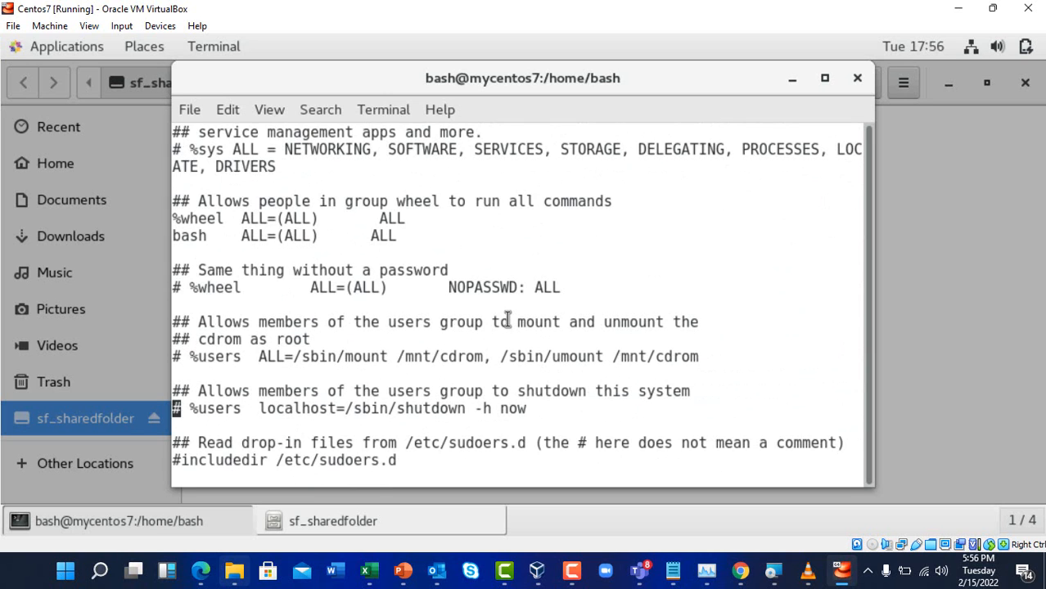
pyautogui.scroll(3, 331, 259)
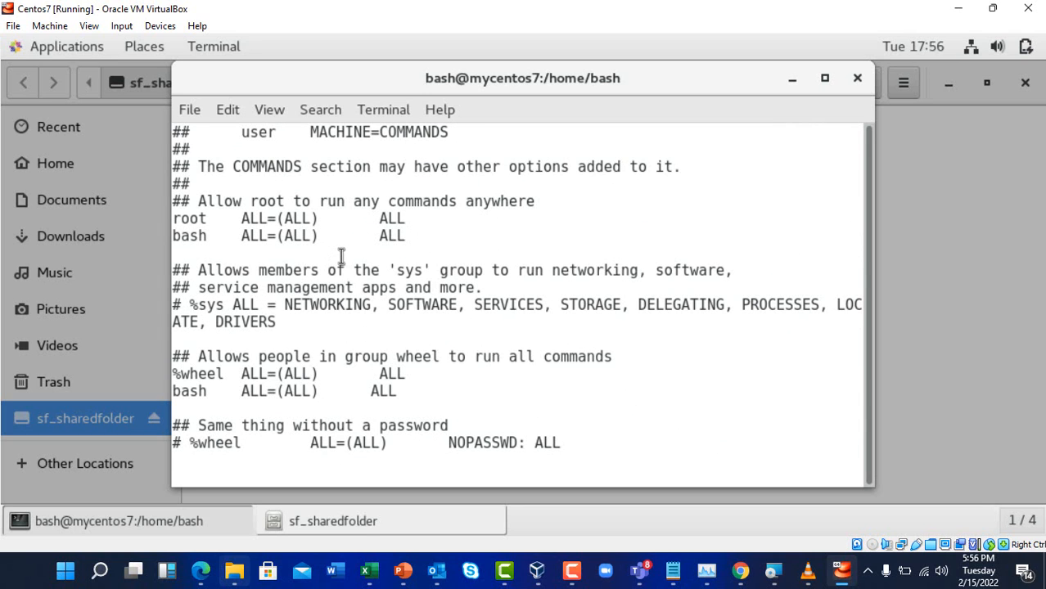
pyautogui.scroll(-9, 342, 257)
pyautogui.scroll(2, 355, 256)
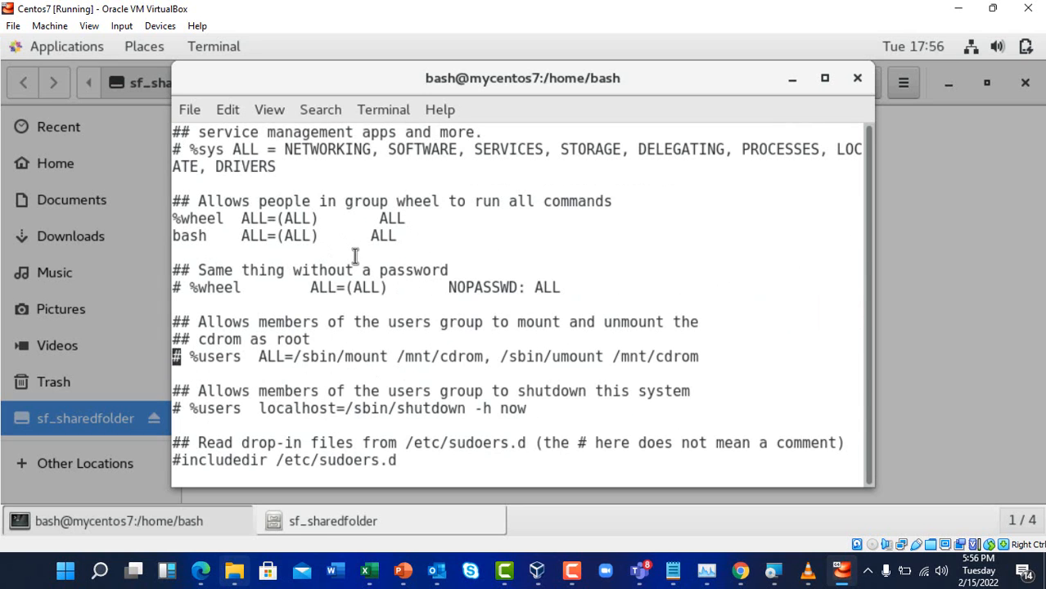
pyautogui.scroll(6, 356, 256)
pyautogui.scroll(-6, 356, 247)
# Close sudoers unchanged with :wq!, then Alt+Tab between the sf_sharedfolder window and the terminal
pyautogui.press('i')
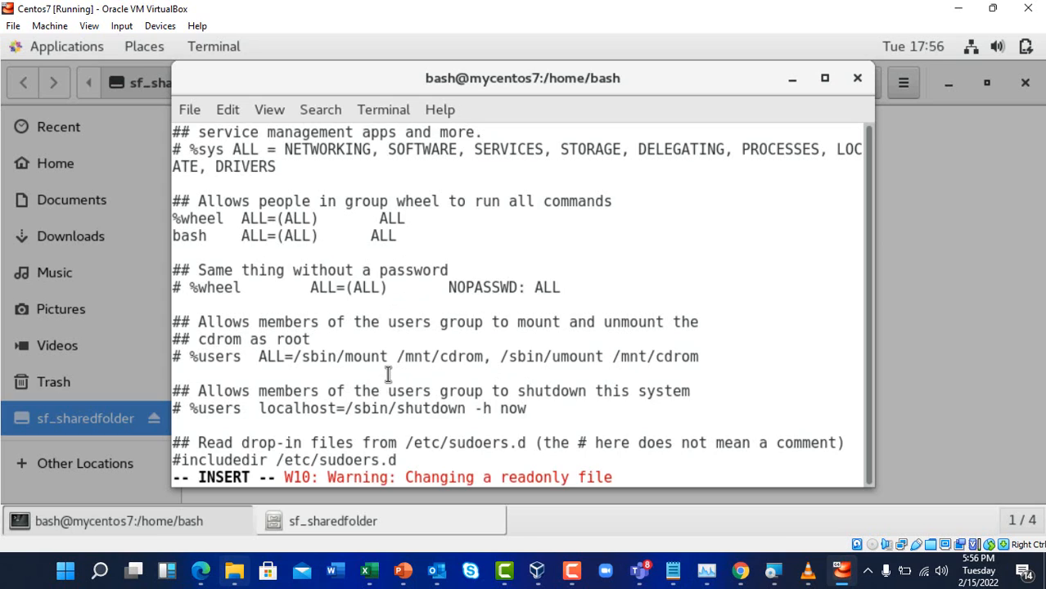
pyautogui.press('Escape')
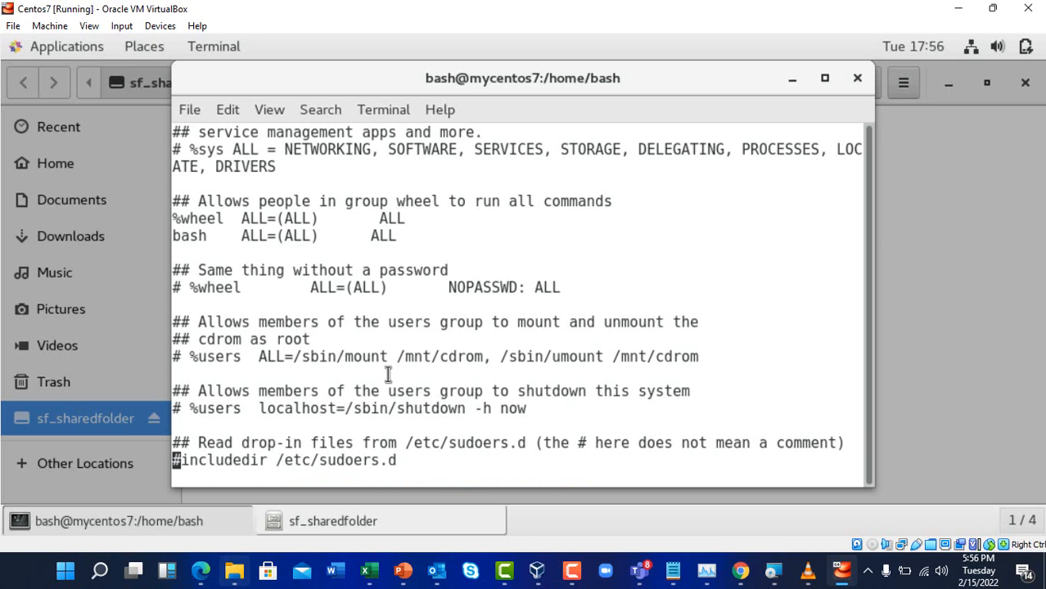
pyautogui.write(':wq!')
pyautogui.press('Return')
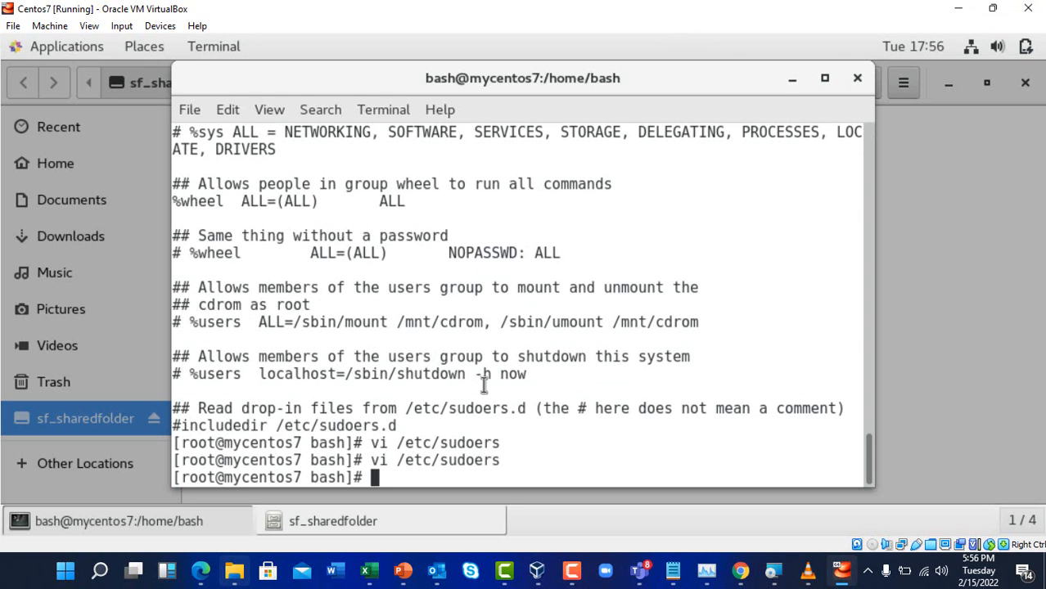
pyautogui.scroll(4, 483, 385)
pyautogui.scroll(-4, 483, 385)
pyautogui.scroll(6, 484, 385)
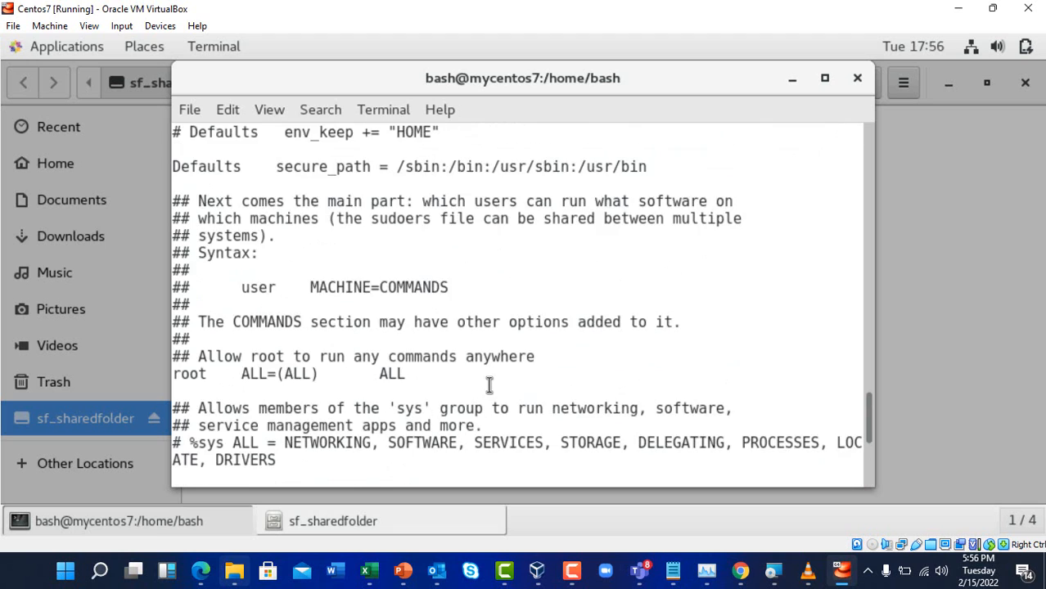
pyautogui.scroll(-2, 489, 385)
pyautogui.hotkey('alt', 'Tab')
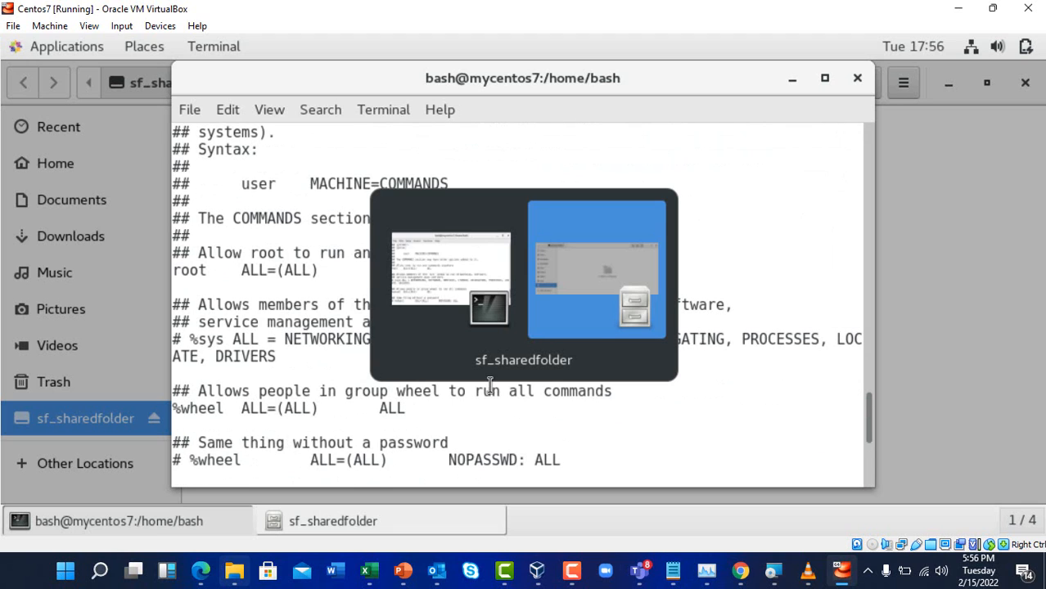
pyautogui.hotkey('alt', 'Tab')
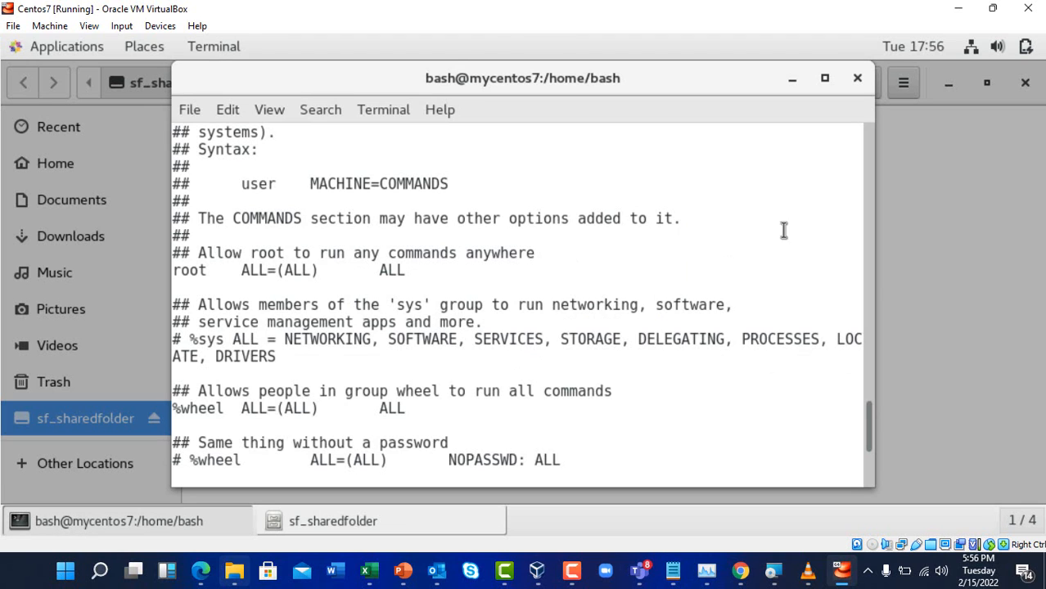
# Copy the 'sudo adduser bash vboxsf' command from cell D746 in the Excel notes and return to the VM
pyautogui.click(368, 571)
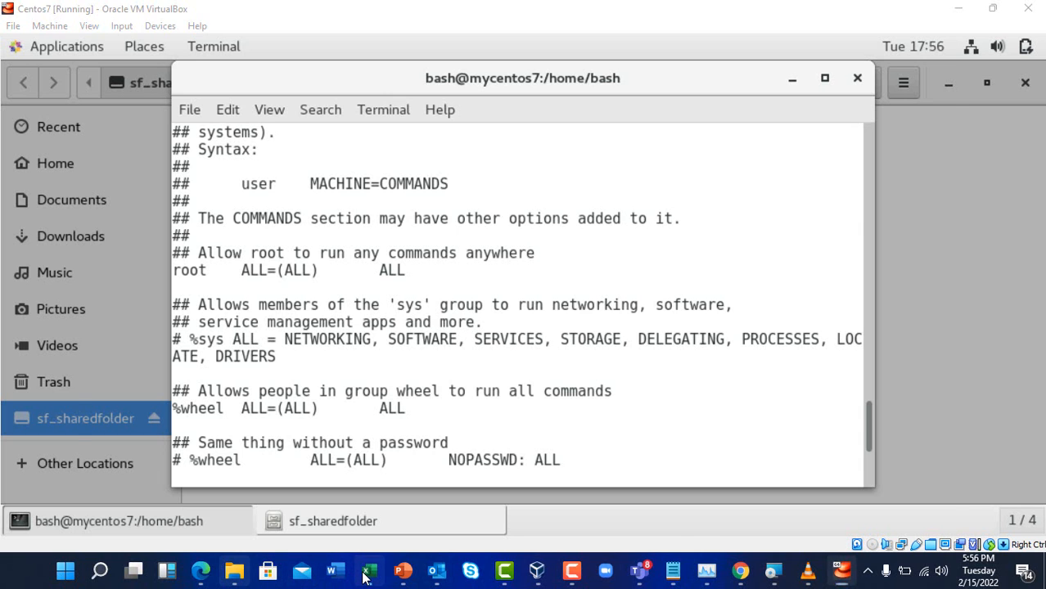
pyautogui.click(397, 419)
pyautogui.scroll(5, 397, 426)
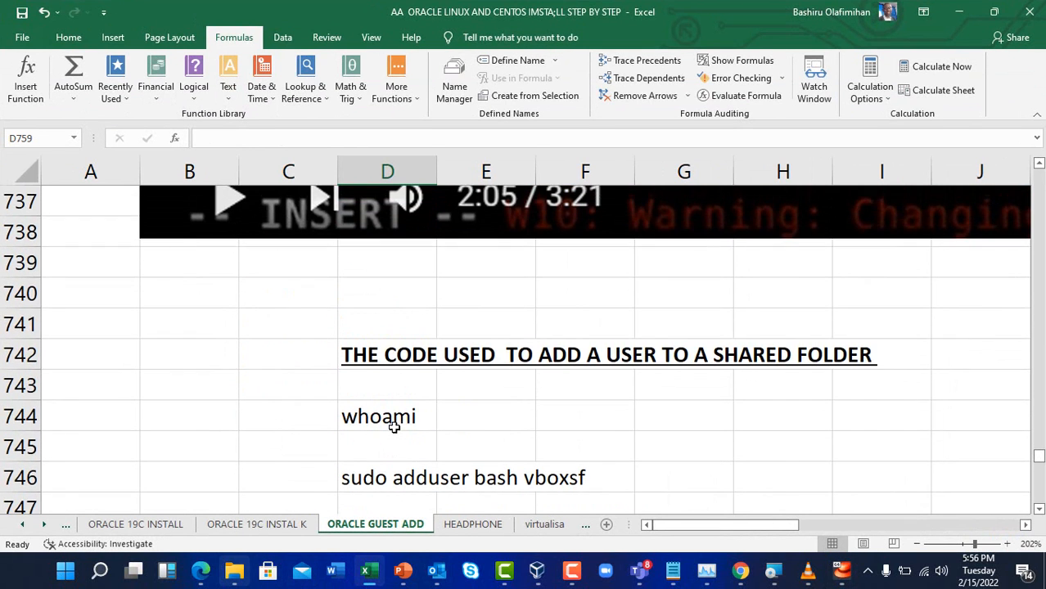
pyautogui.scroll(-2, 399, 429)
pyautogui.click(373, 300)
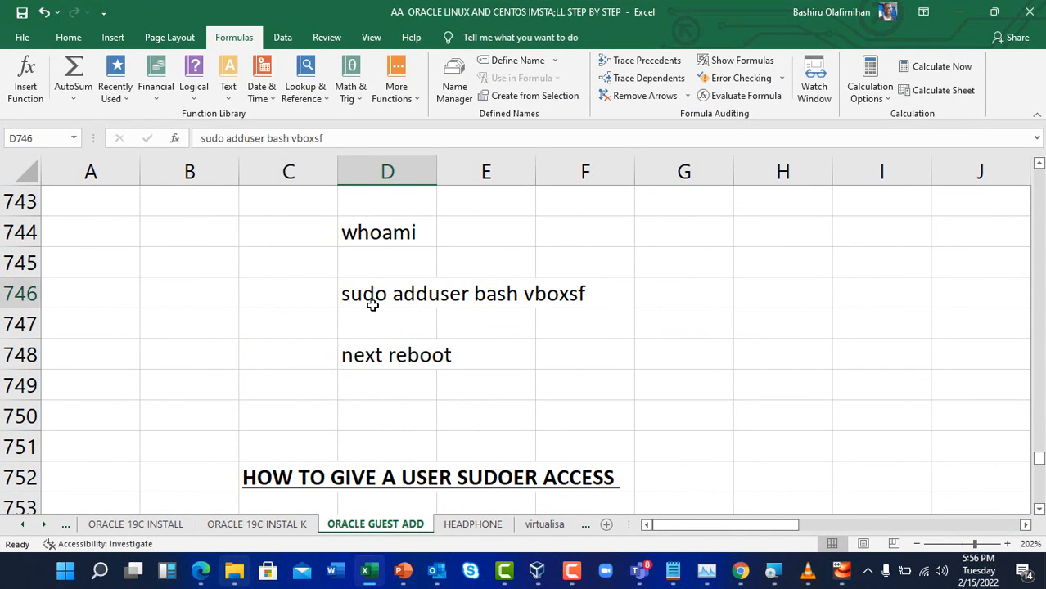
pyautogui.moveTo(327, 139); pyautogui.dragTo(200, 138)
pyautogui.press('super+c')
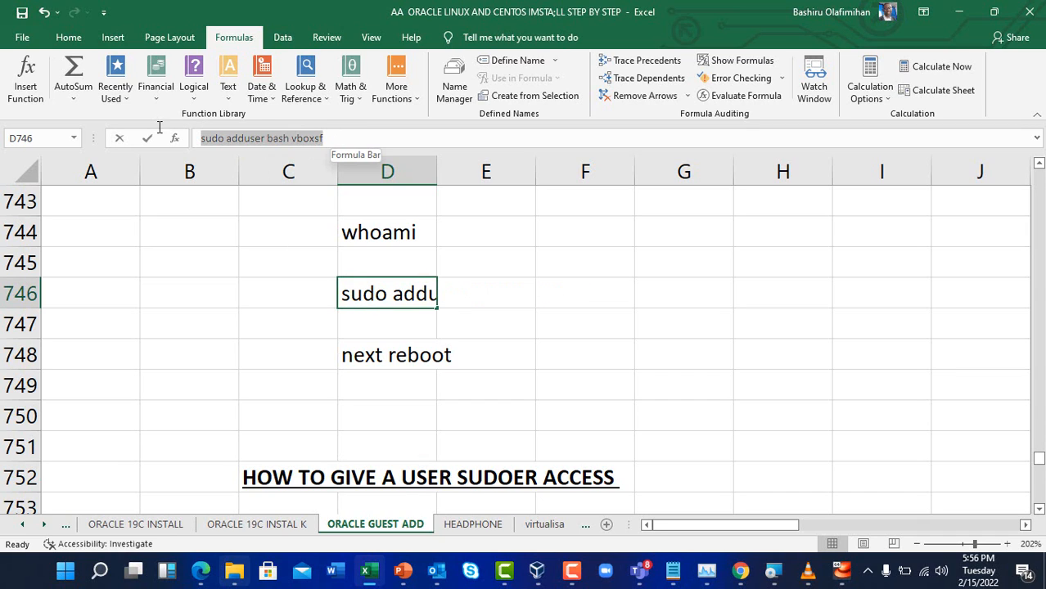
pyautogui.click(373, 378)
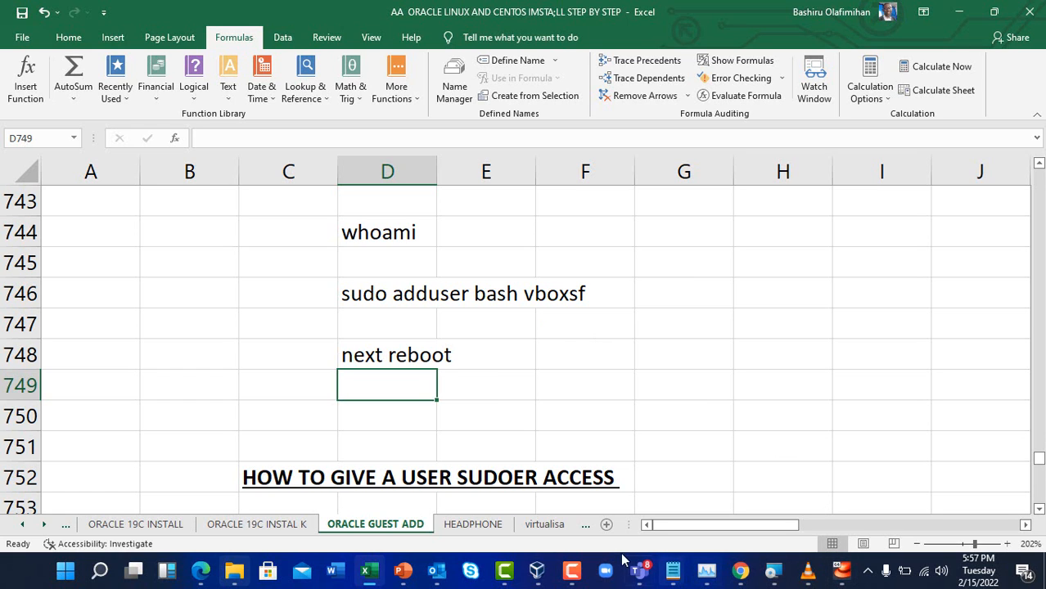
pyautogui.click(839, 575)
# Quit the editor with :q and exit the root shell back to user bash
pyautogui.write(':q')
pyautogui.press('Return')
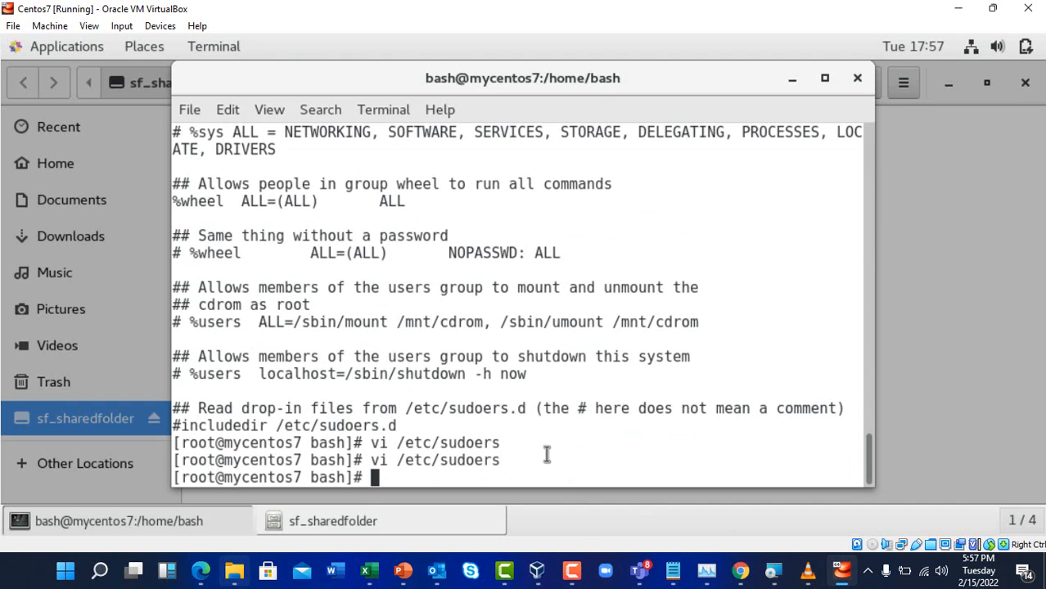
pyautogui.write('exit')
pyautogui.press('Return')
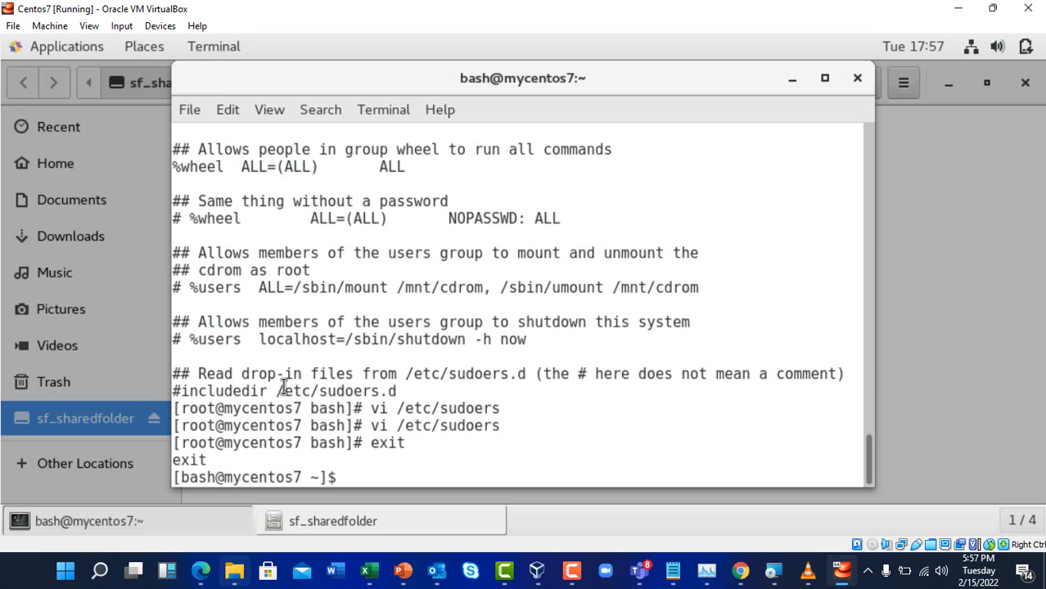
# Paste and run 'sudo adduser bash vboxsf', entering the user's password for sudo
pyautogui.rightClick(358, 475)
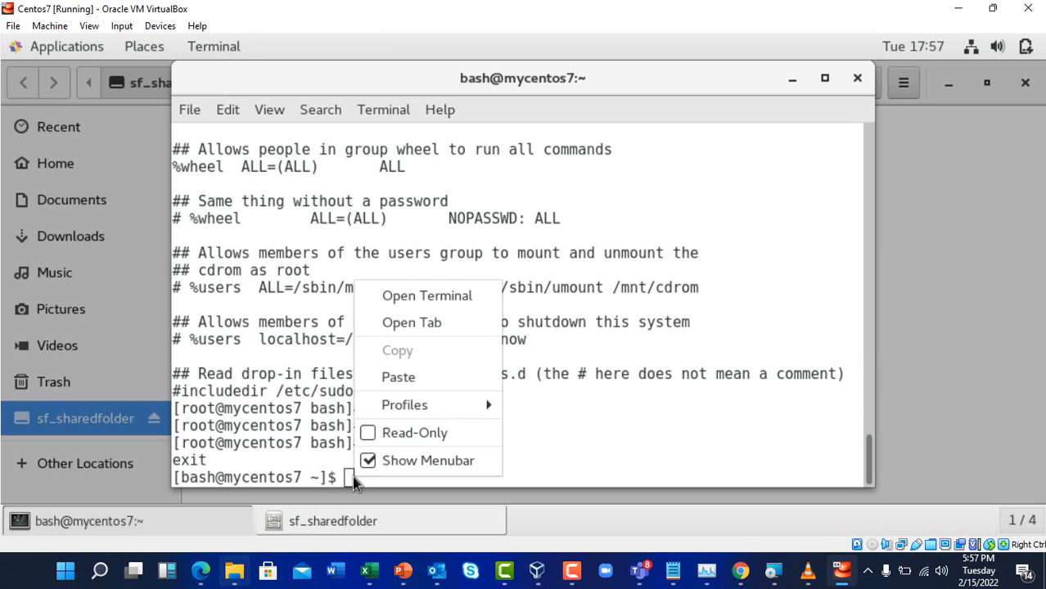
pyautogui.click(423, 376)
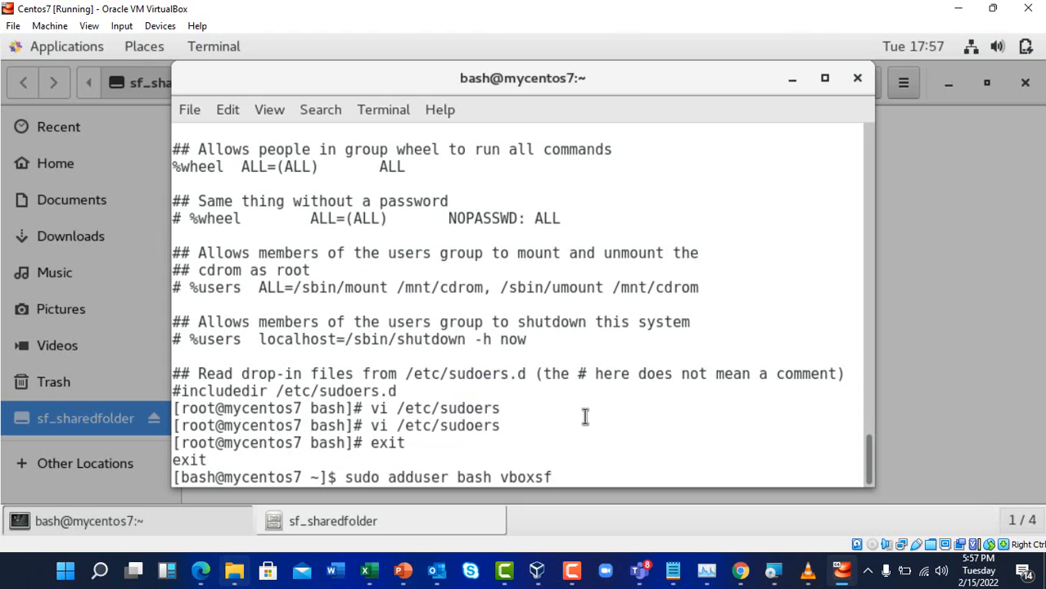
pyautogui.press('Return')
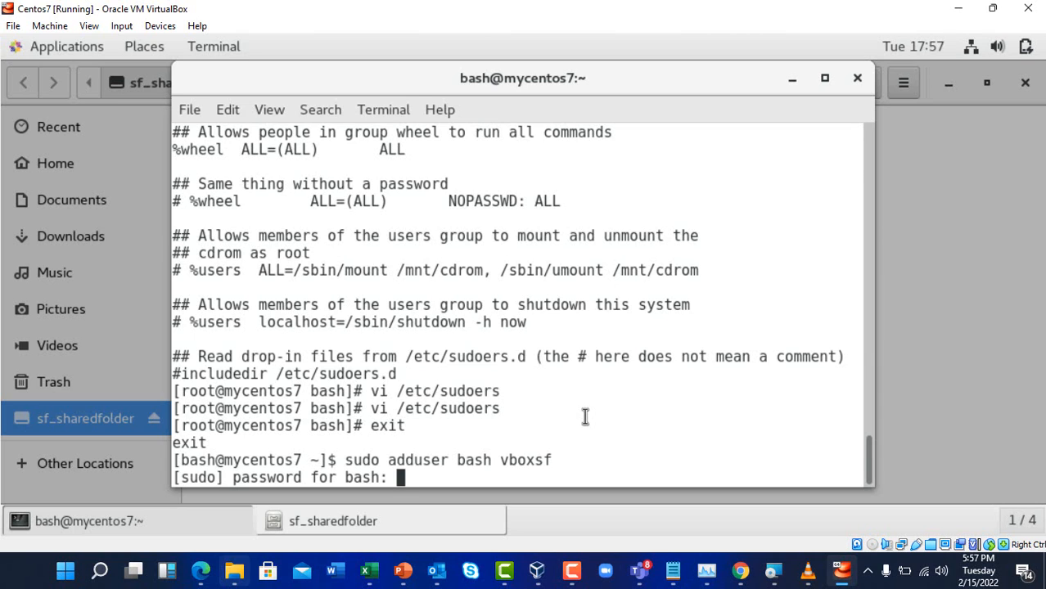
pyautogui.press('Return')
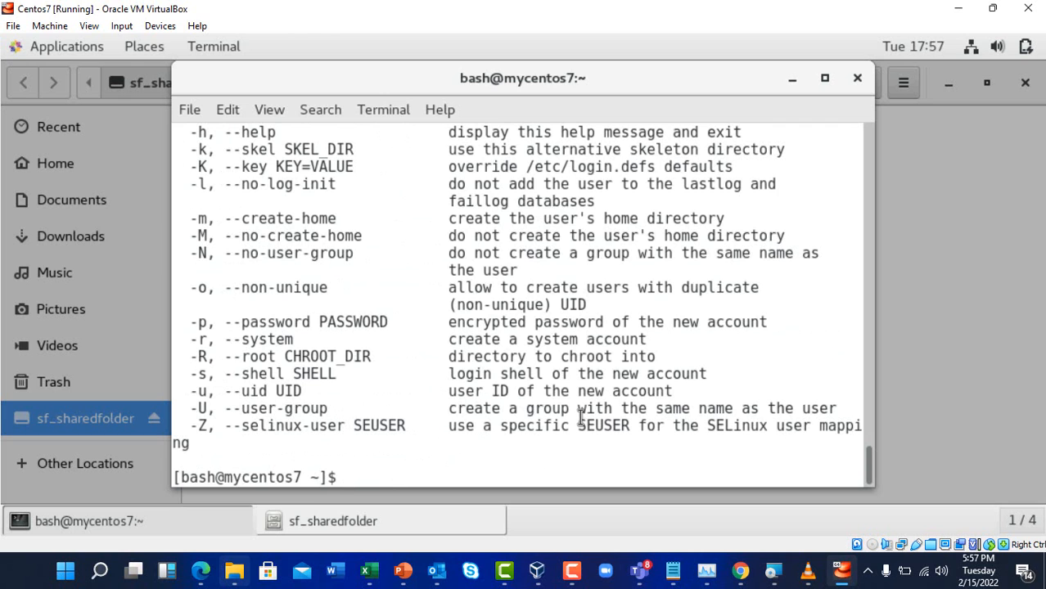
# Select the terminal output from whoami through the sudoers listing and copy it
pyautogui.scroll(12, 565, 361)
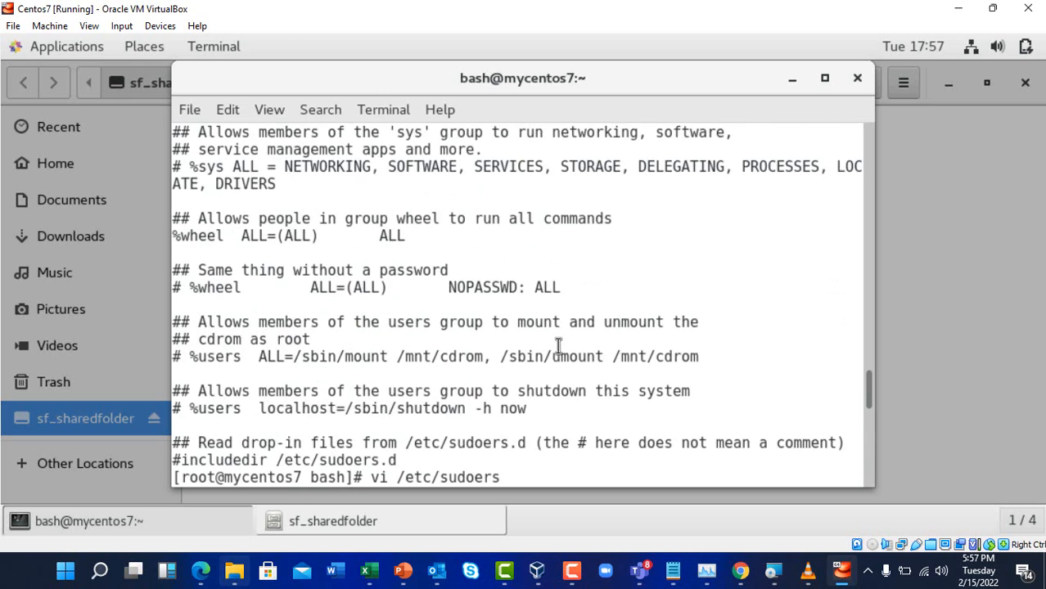
pyautogui.scroll(-3, 558, 345)
pyautogui.scroll(-1, 558, 346)
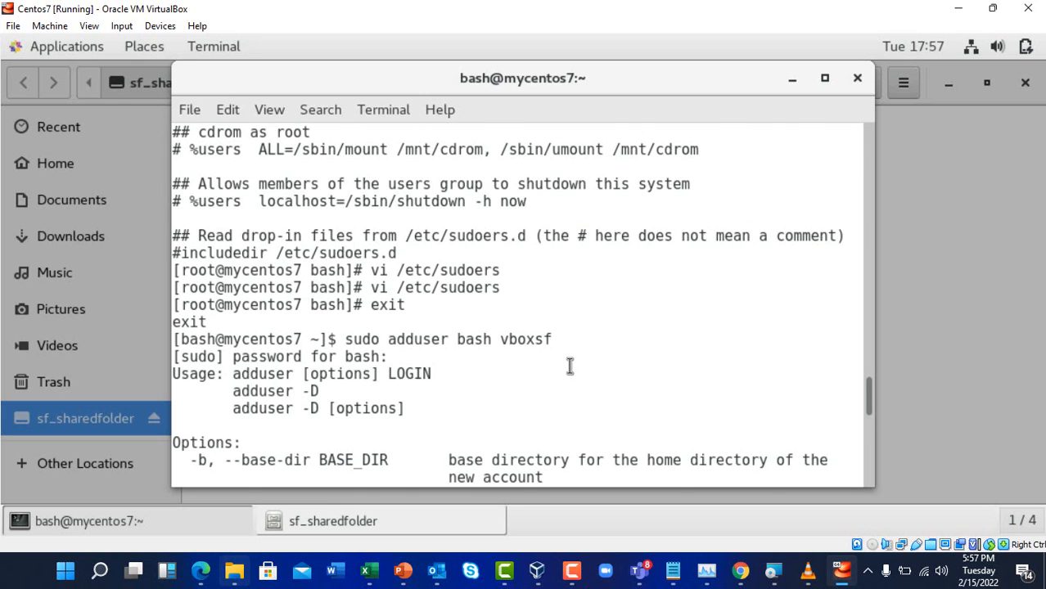
pyautogui.scroll(-2, 569, 366)
pyautogui.scroll(4, 568, 368)
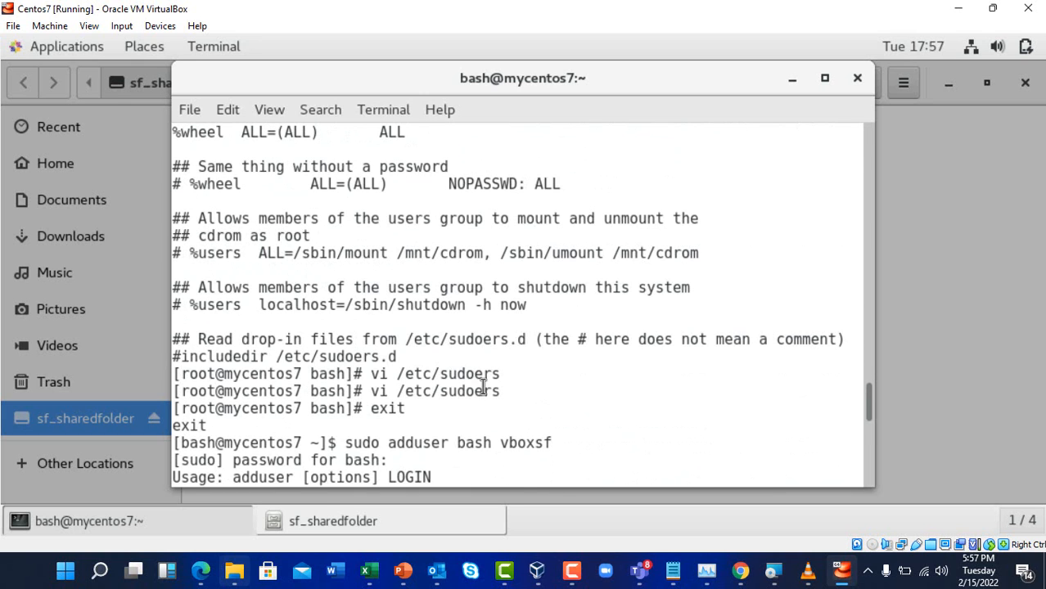
pyautogui.scroll(1, 453, 271)
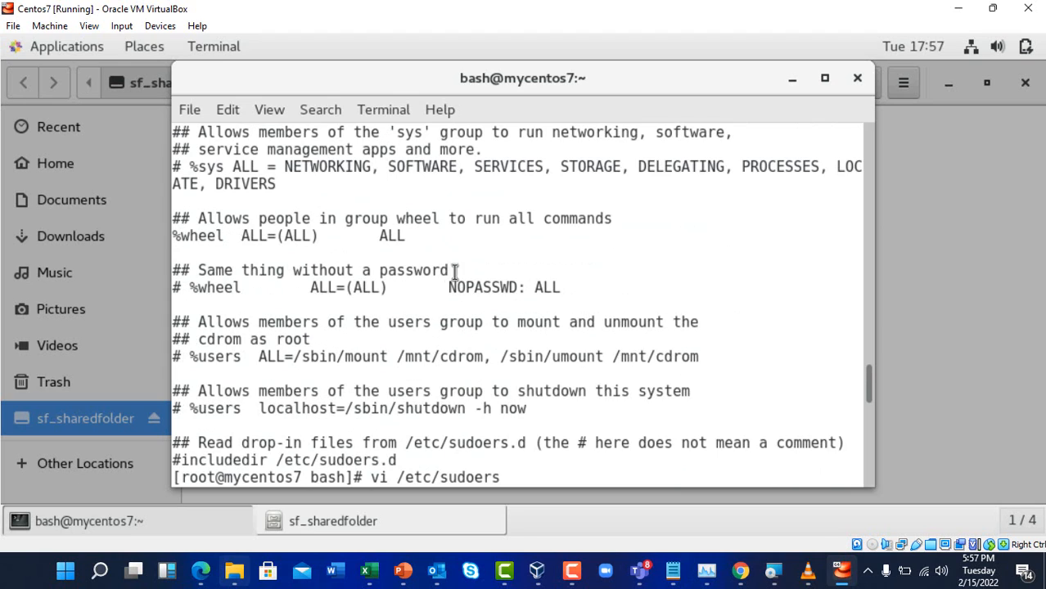
pyautogui.scroll(-12, 491, 360)
pyautogui.scroll(-4, 499, 372)
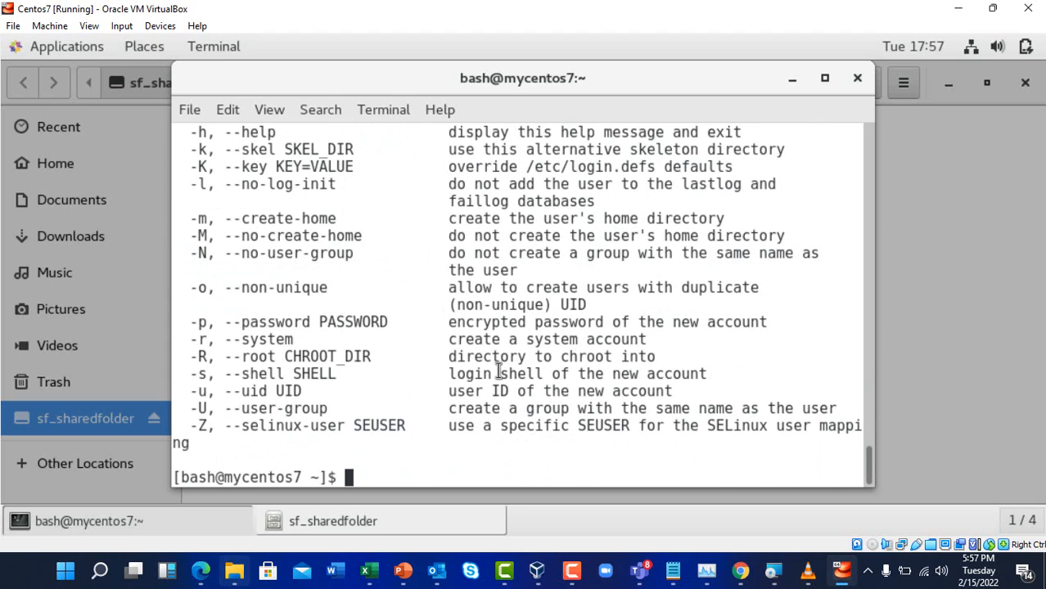
pyautogui.moveTo(369, 476); pyautogui.dragTo(976, 5)
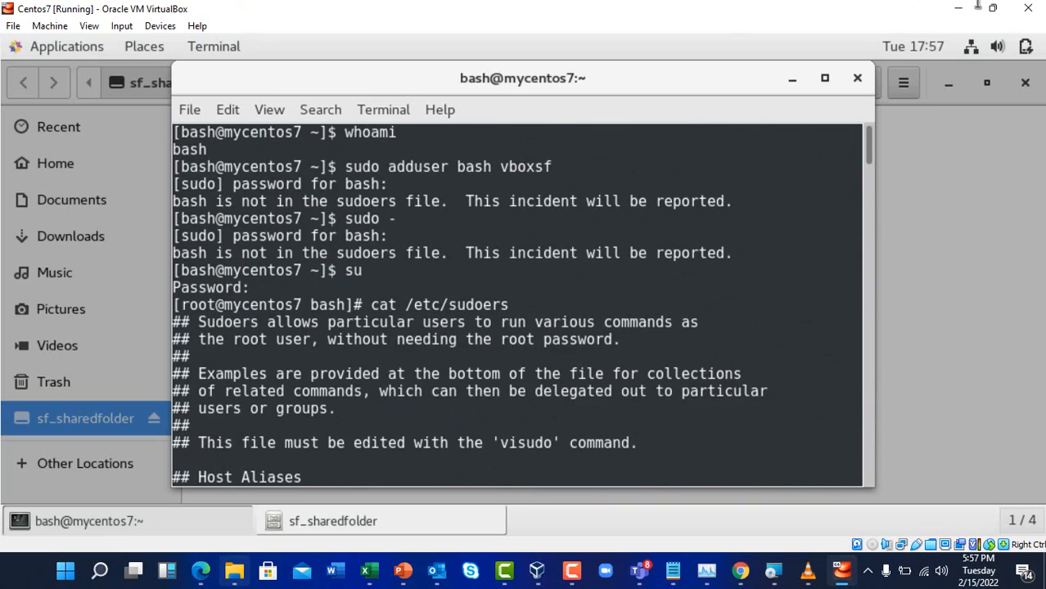
pyautogui.rightClick(323, 357)
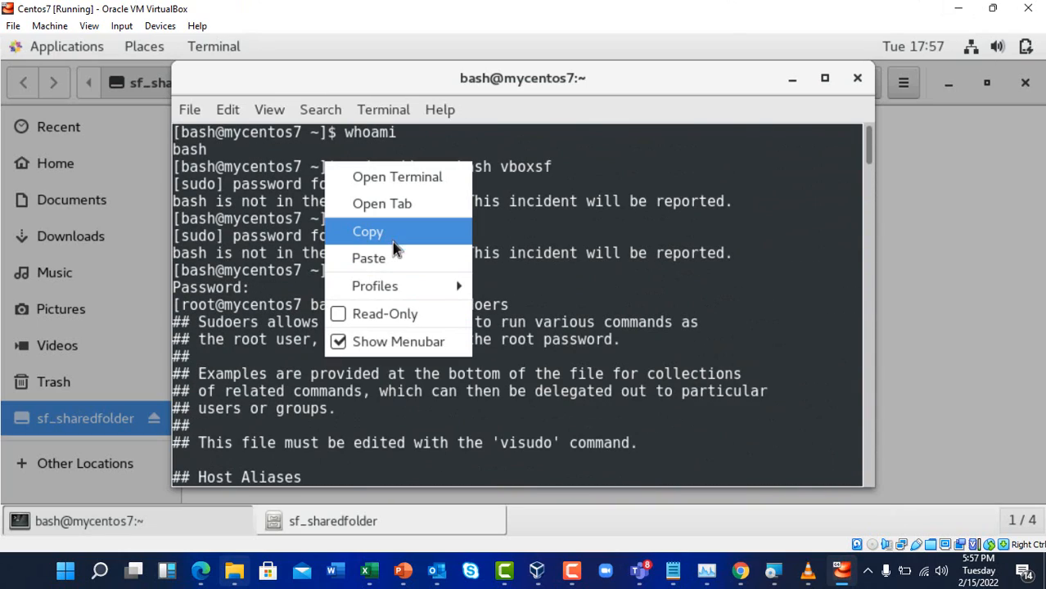
pyautogui.click(394, 236)
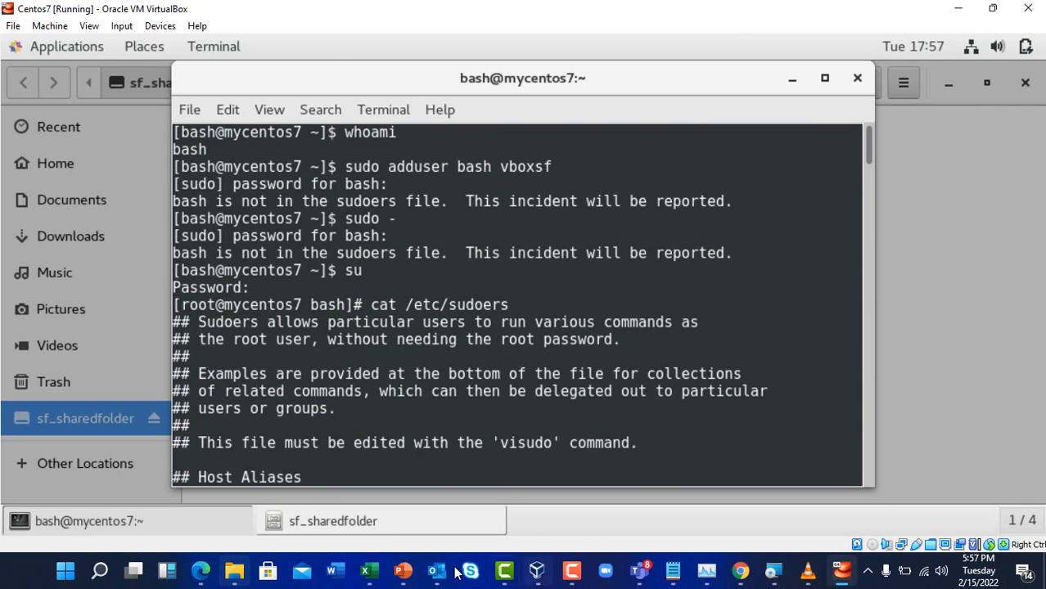
# Paste the copied terminal session into cell B855 of the ORACLE GUEST ADD sheet, then go back to Centos7
pyautogui.click(369, 570)
pyautogui.scroll(-2, 407, 460)
pyautogui.scroll(-20, 407, 459)
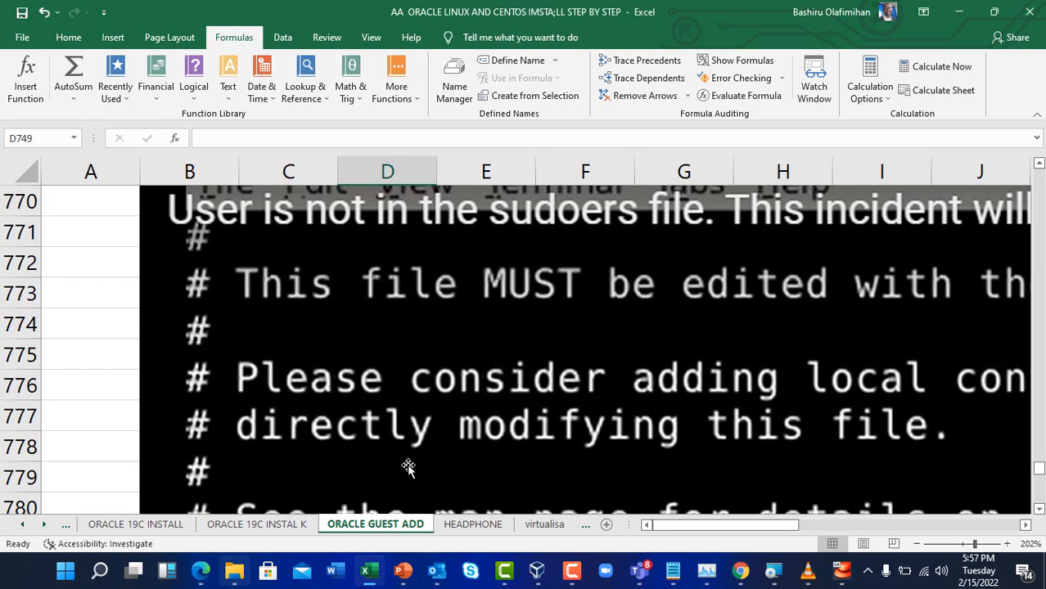
pyautogui.scroll(-6, 411, 472)
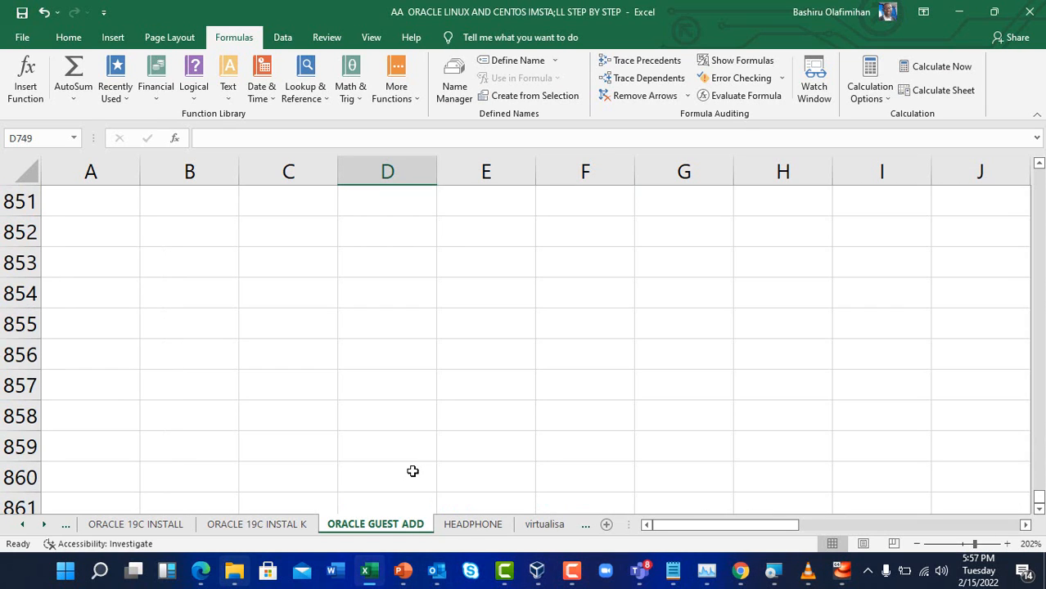
pyautogui.click(181, 334)
pyautogui.hotkey('ctrl', 'v')
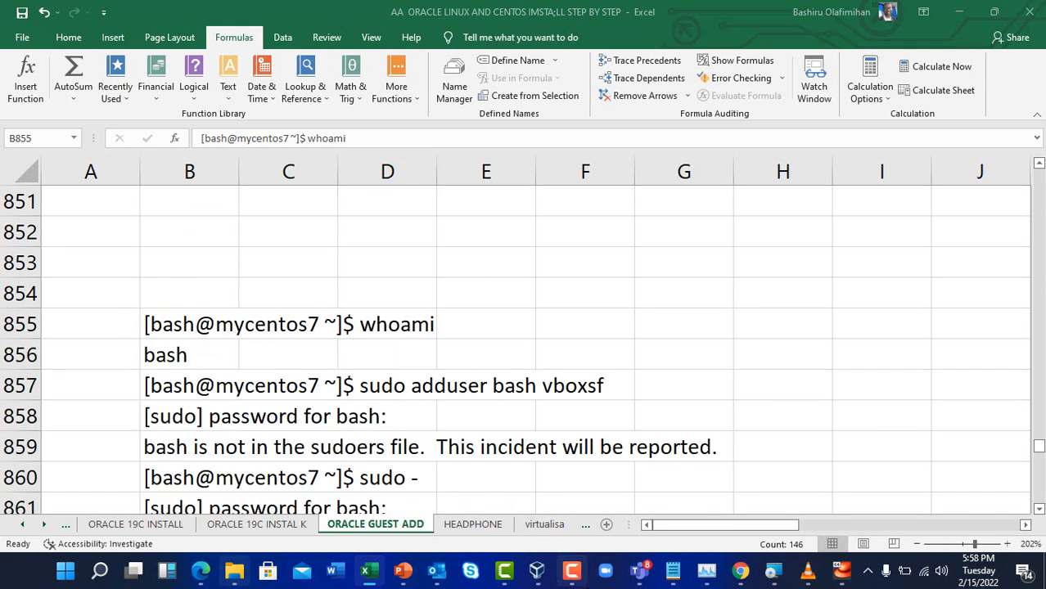
pyautogui.hotkey('alt', 'Tab')
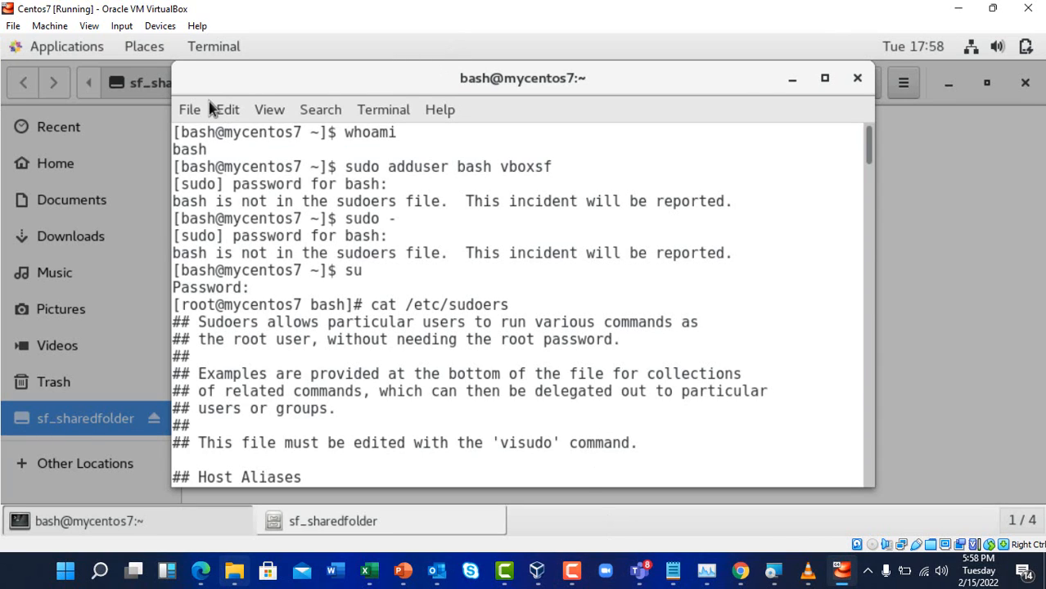
# Close the guest terminal, dismiss the sf_sharedfolder permission error, and power off the Centos7 machine
pyautogui.click(853, 79)
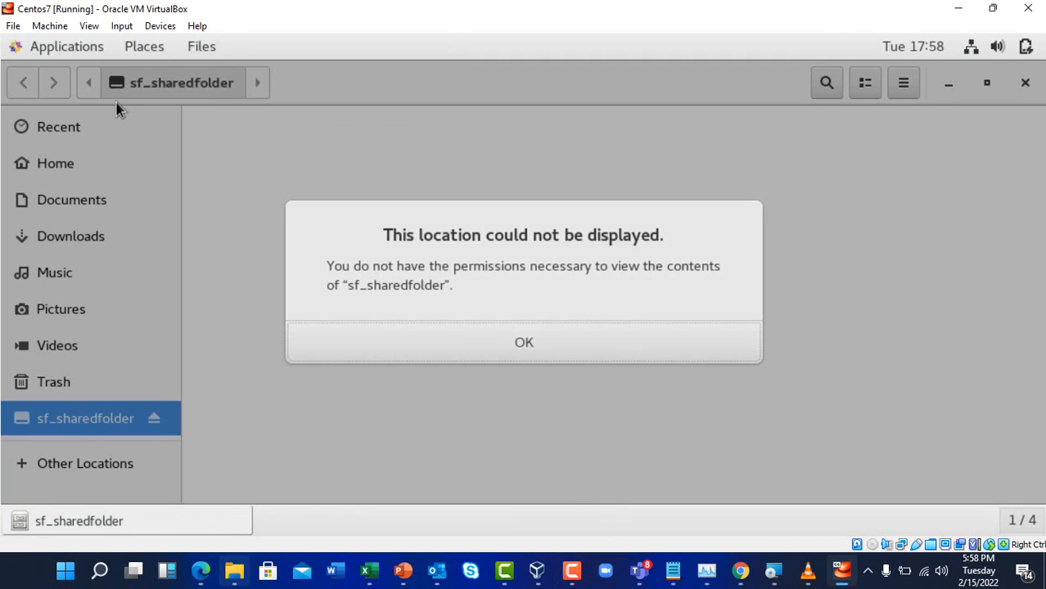
pyautogui.click(486, 342)
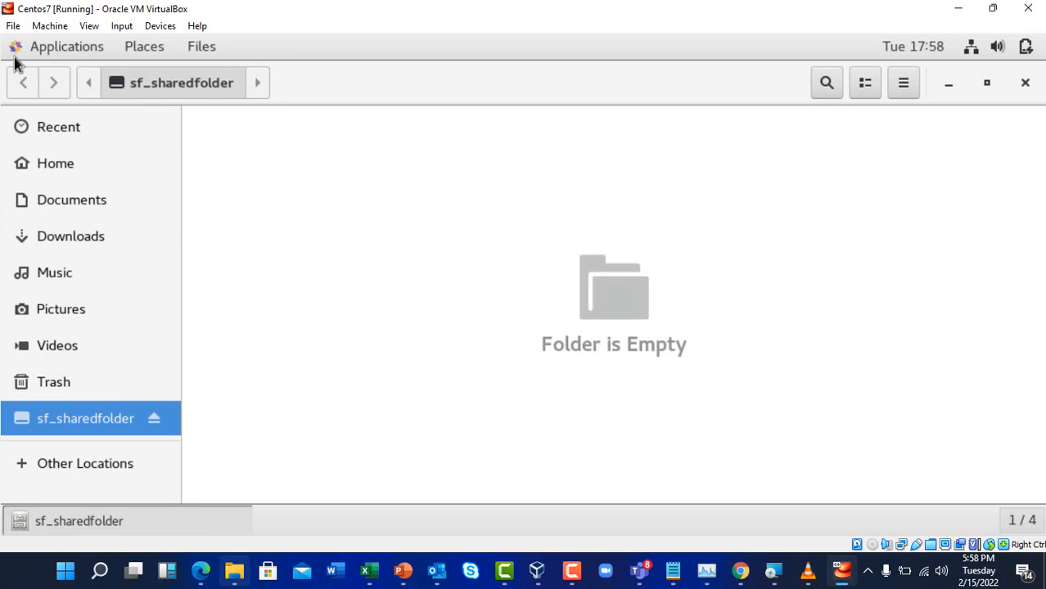
pyautogui.click(14, 27)
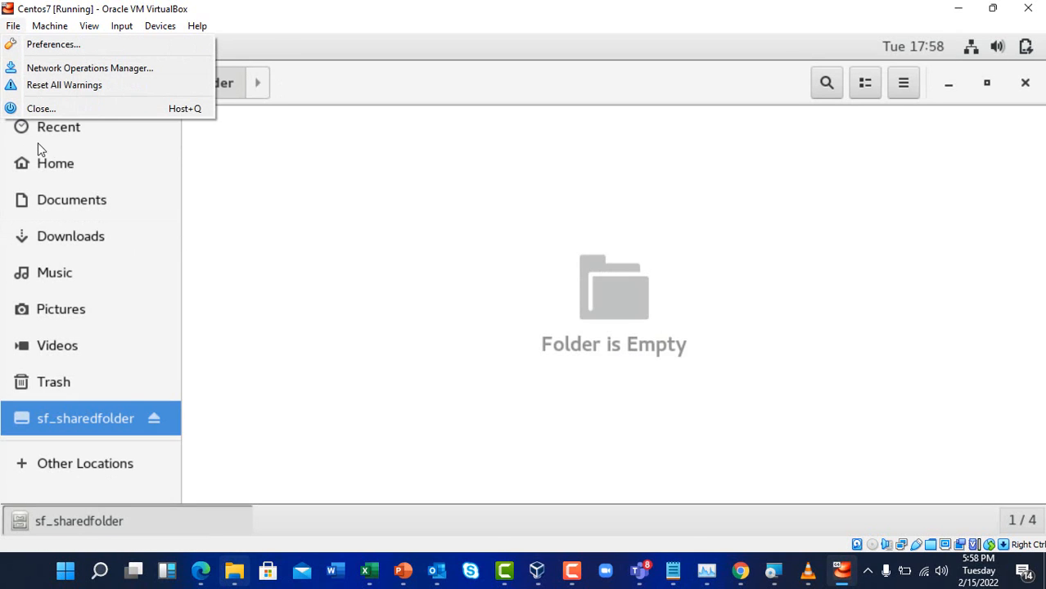
pyautogui.click(69, 110)
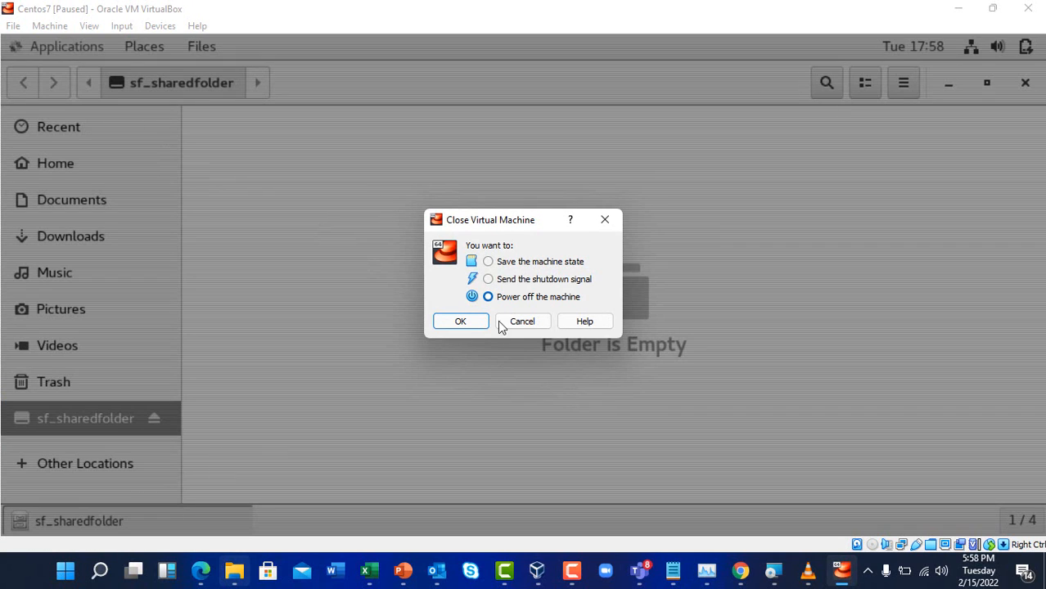
pyautogui.click(467, 322)
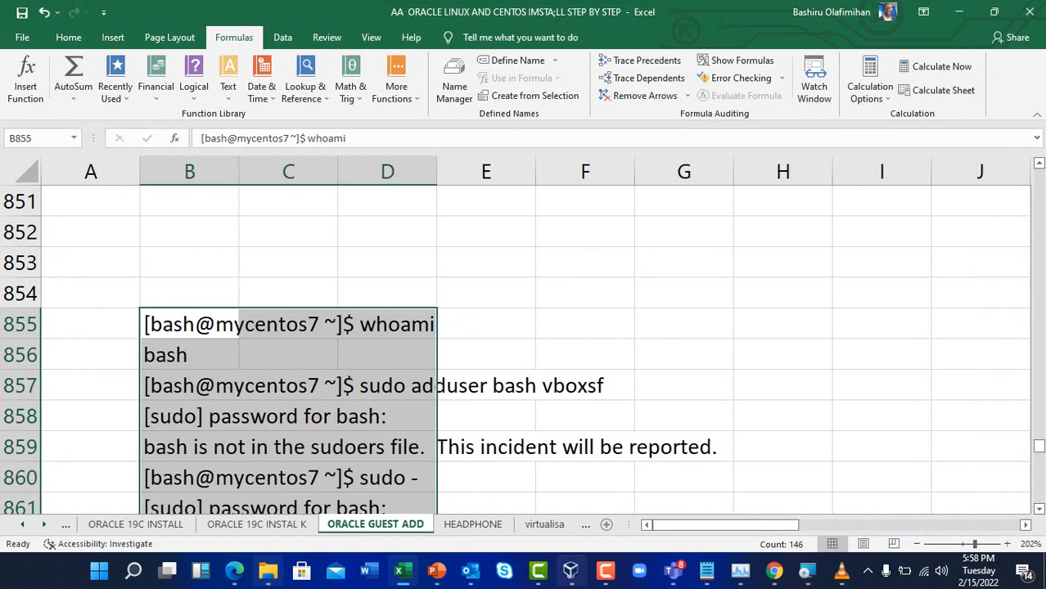
# Start the Centos7 machine again from the VirtualBox Manager
pyautogui.moveTo(609, 573)
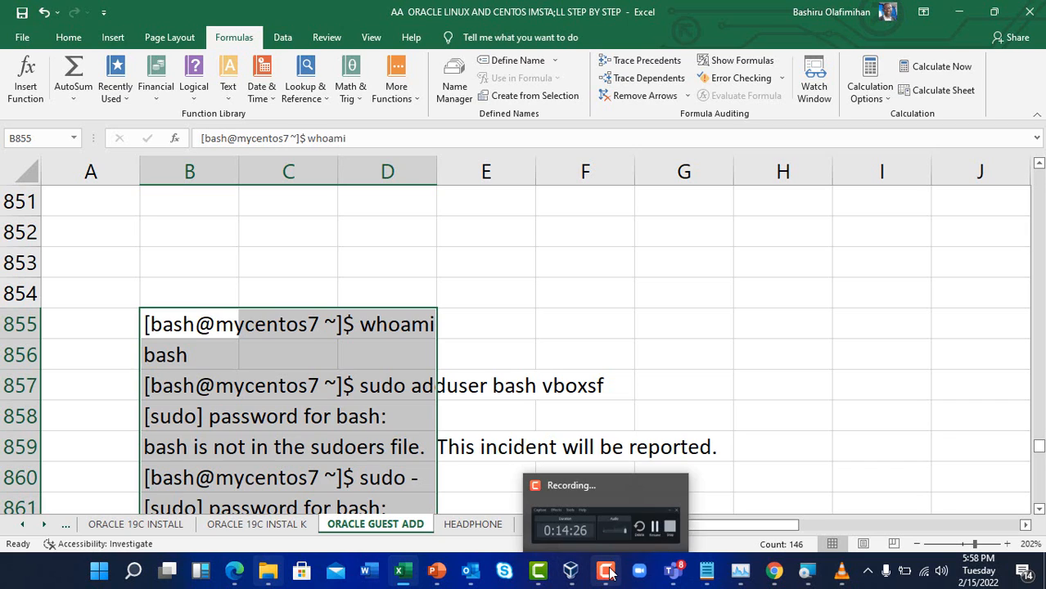
pyautogui.click(571, 571)
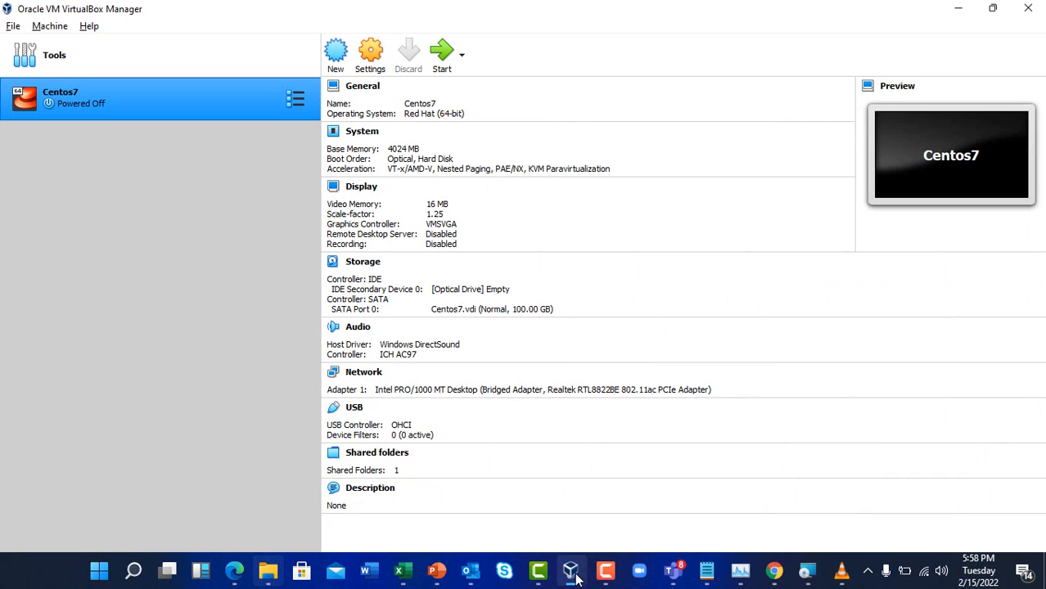
pyautogui.click(442, 53)
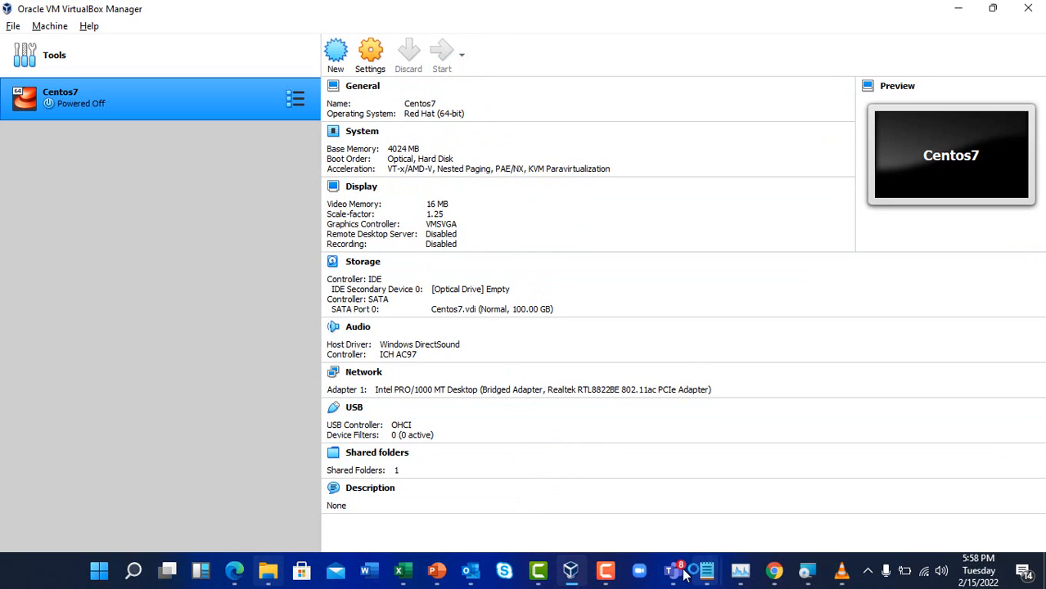
# Once it boots, sign in at the login screen with the user's password
pyautogui.click(606, 573)
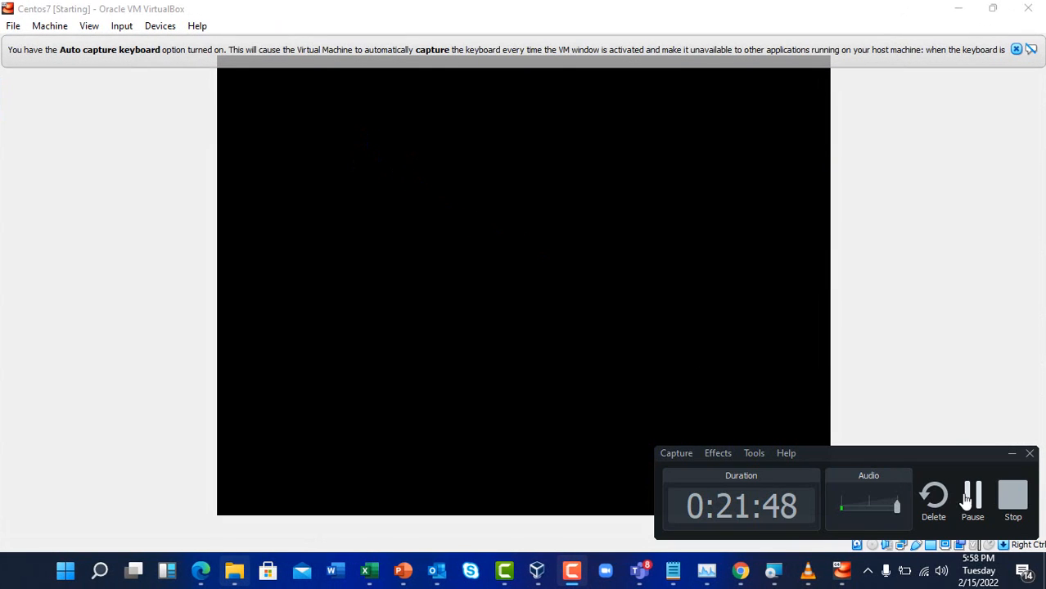
pyautogui.click(973, 498)
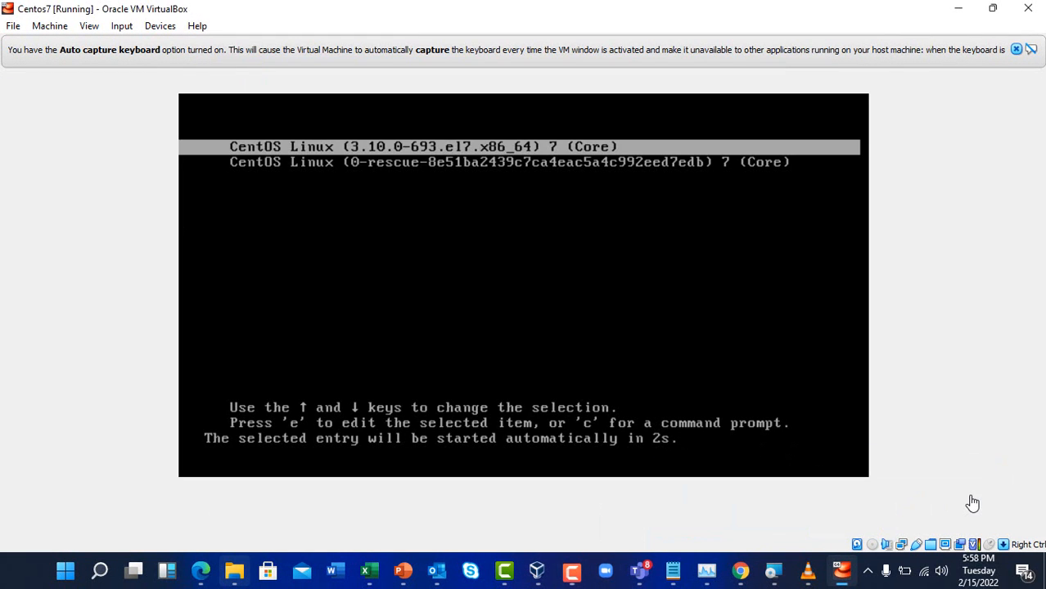
pyautogui.click(580, 573)
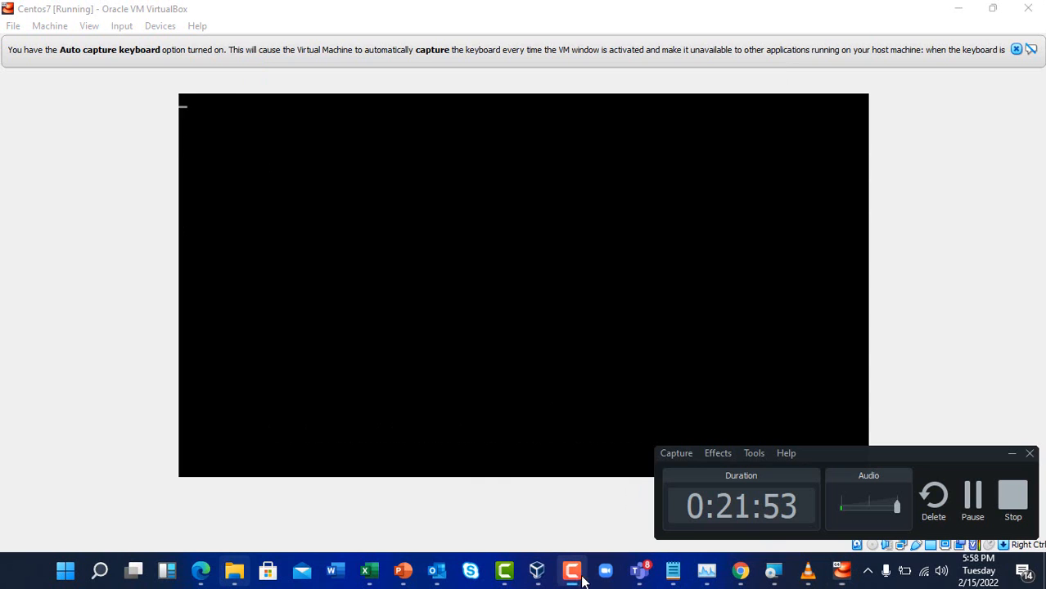
pyautogui.click(973, 495)
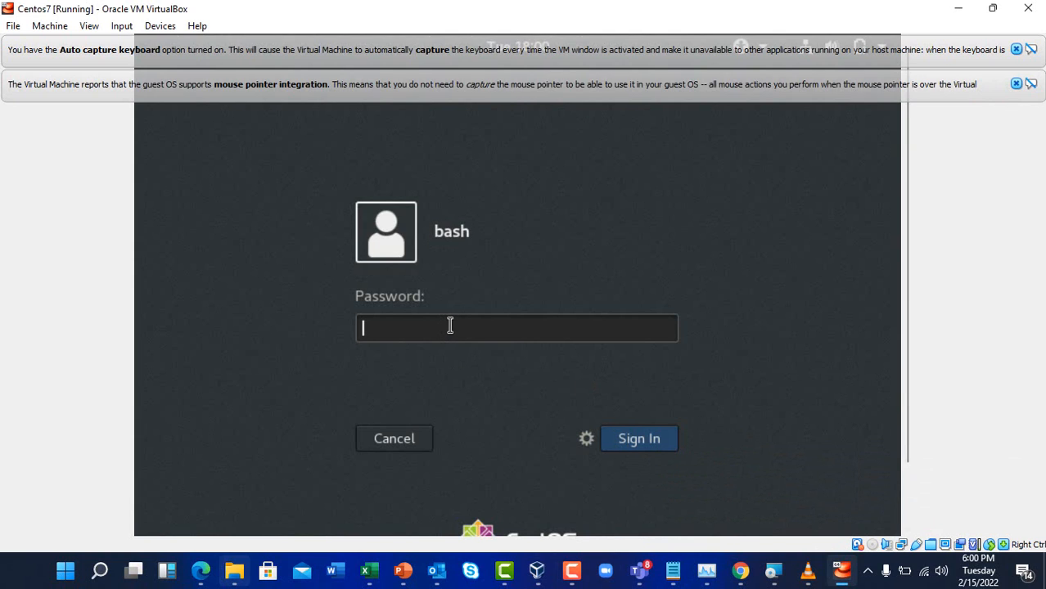
pyautogui.press('capslock')
pyautogui.press('capslock')
pyautogui.write('•••')
pyautogui.press('Return')
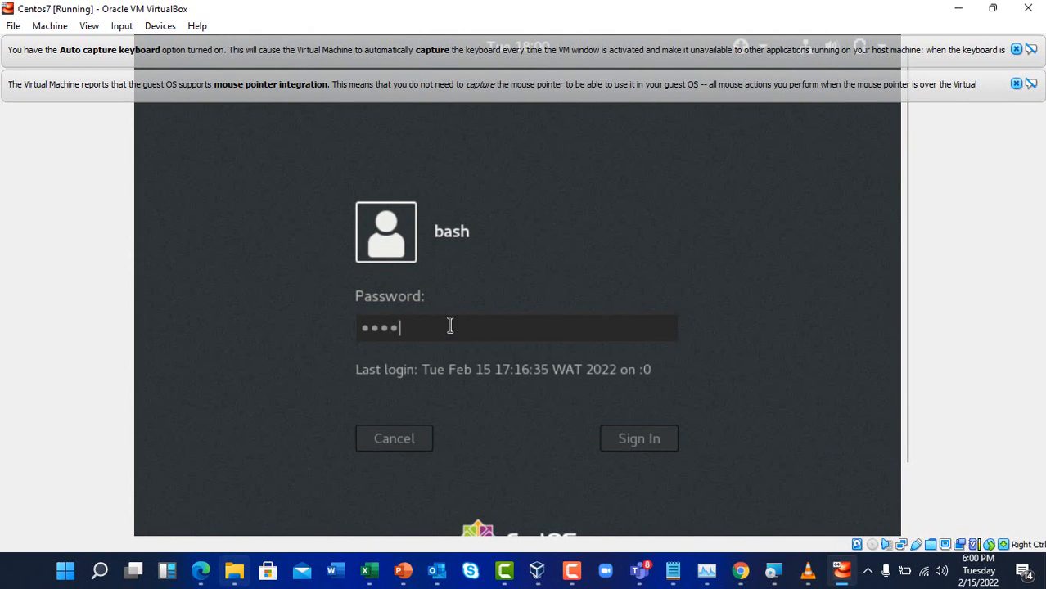
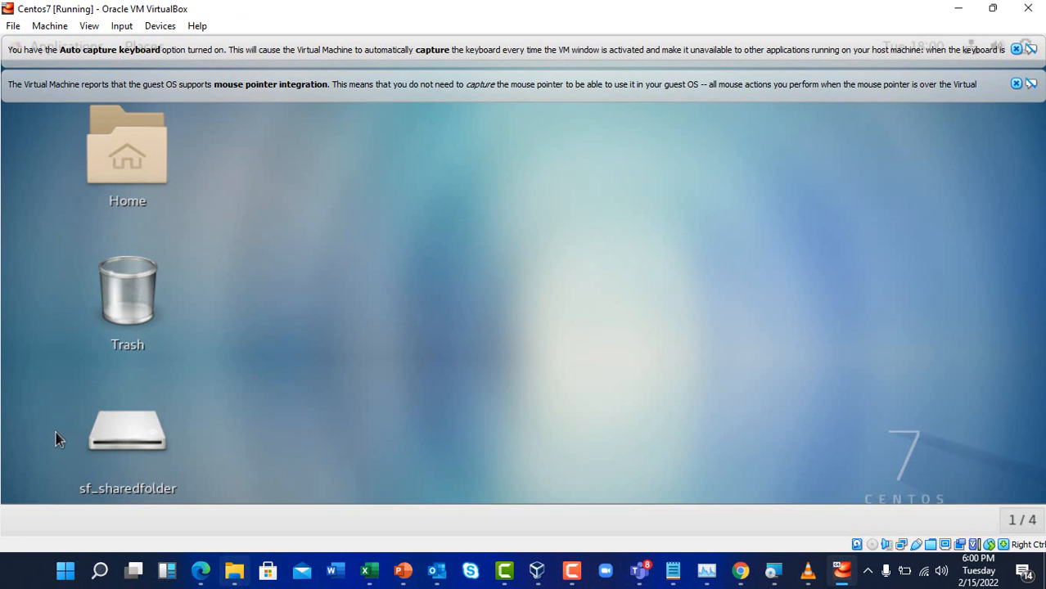
# Open sf_sharedfolder from the CentOS desktop, dismiss the permission-denied error, and bring up the terminal
pyautogui.doubleClick(123, 457)
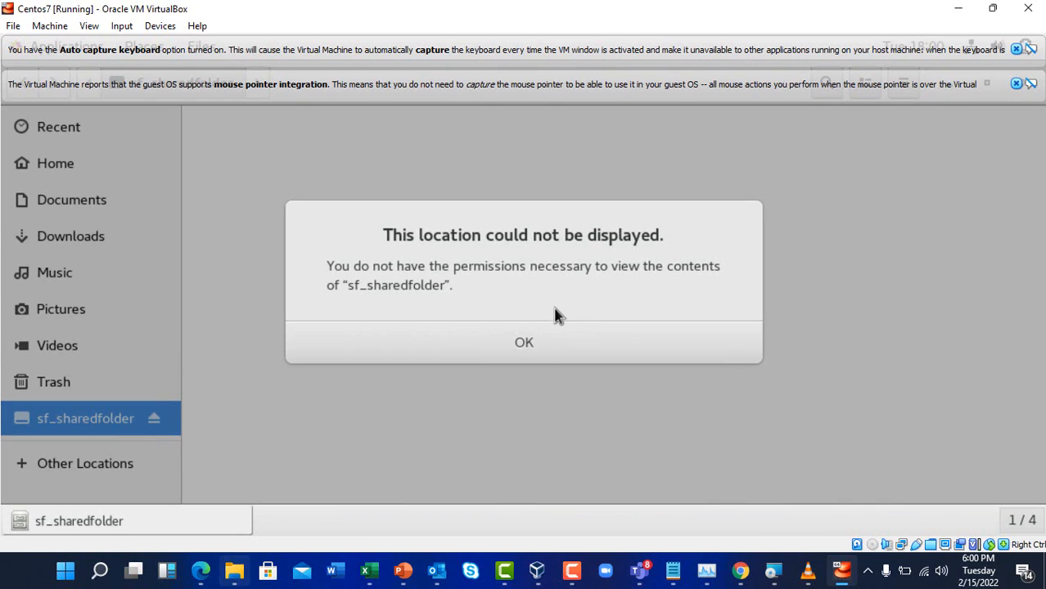
pyautogui.click(524, 343)
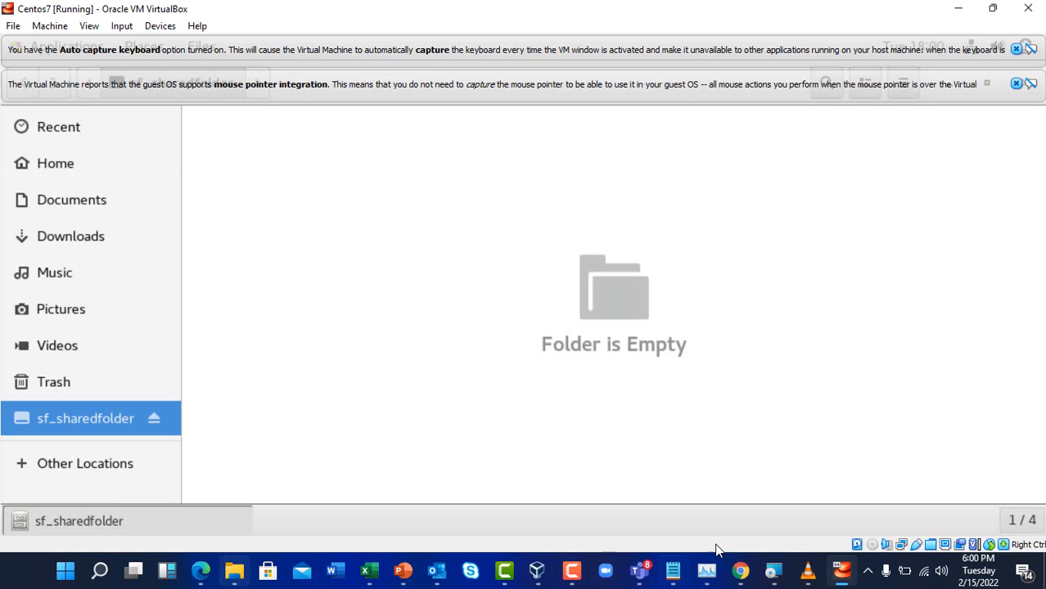
pyautogui.click(583, 568)
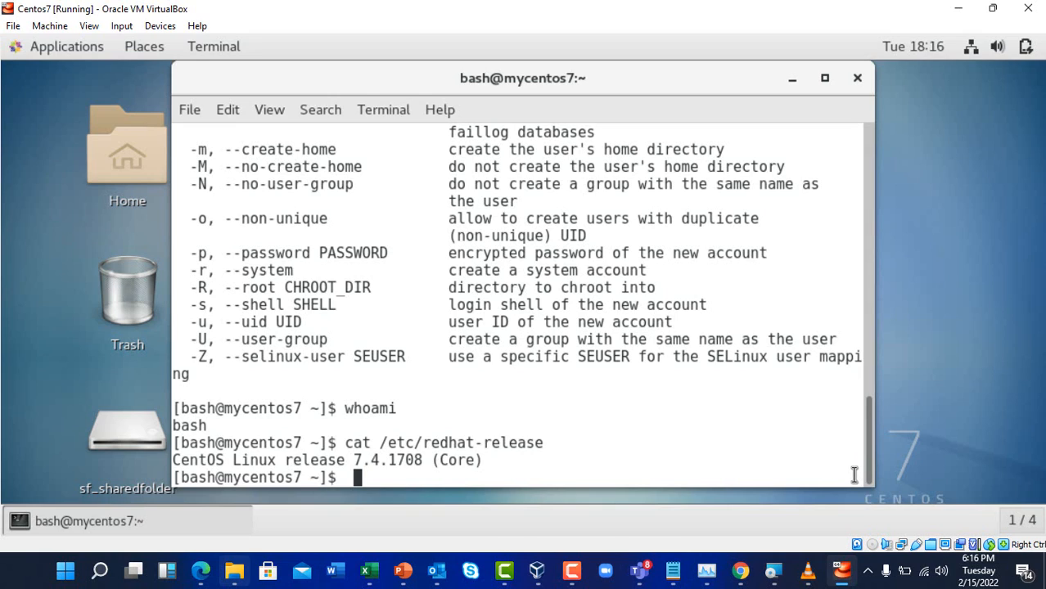
# Check the current user with whoami and the CentOS release, 7.4.1708 (Core)
pyautogui.write('whoami')
pyautogui.press('Return')
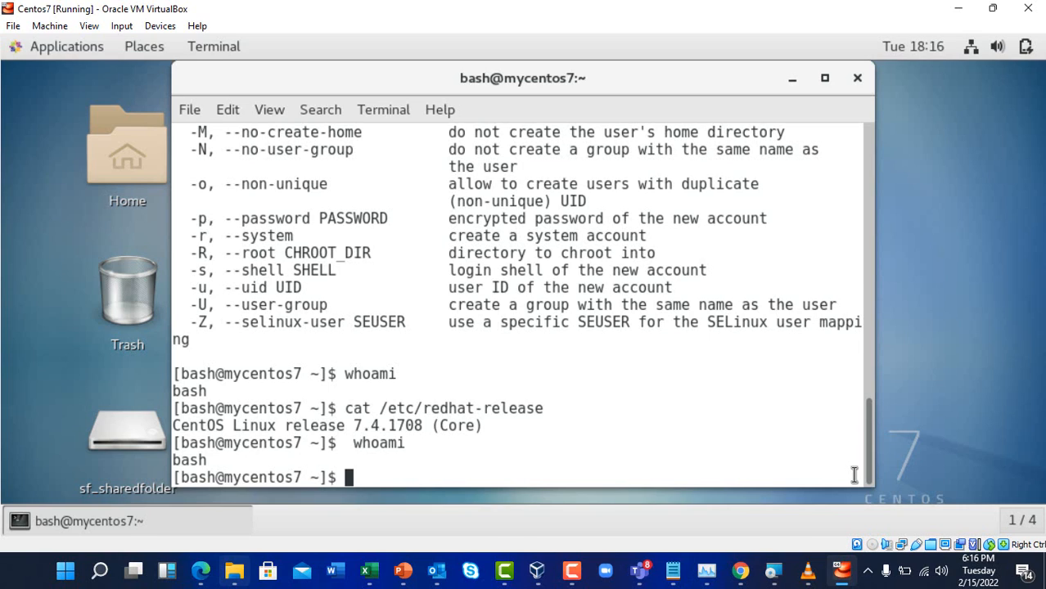
pyautogui.press('Up')
pyautogui.press('Up')
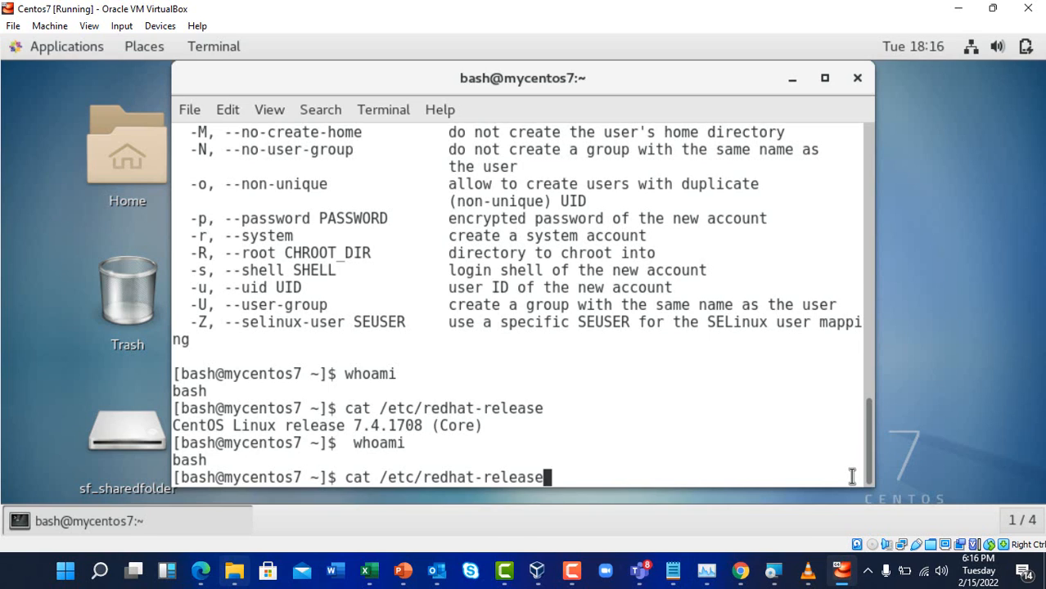
pyautogui.press('Return')
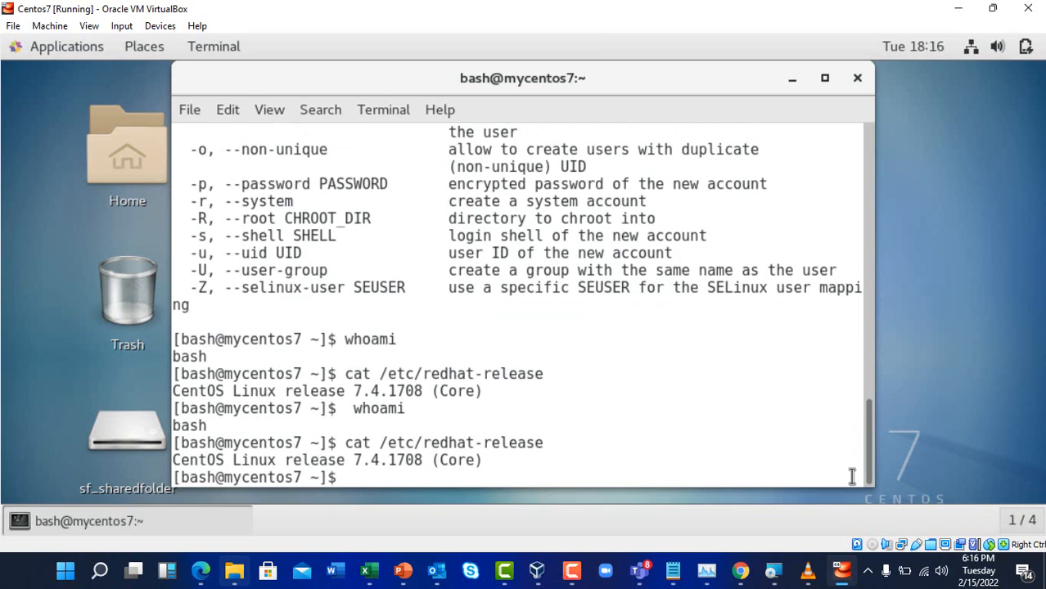
# Switch to the root user with su - and the root password
pyautogui.write('sudo')
pyautogui.press('BackSpace')
pyautogui.press('BackSpace')
pyautogui.press('BackSpace')
pyautogui.press('BackSpace')
pyautogui.press('BackSpace')
pyautogui.write('su -')
pyautogui.press('Return')
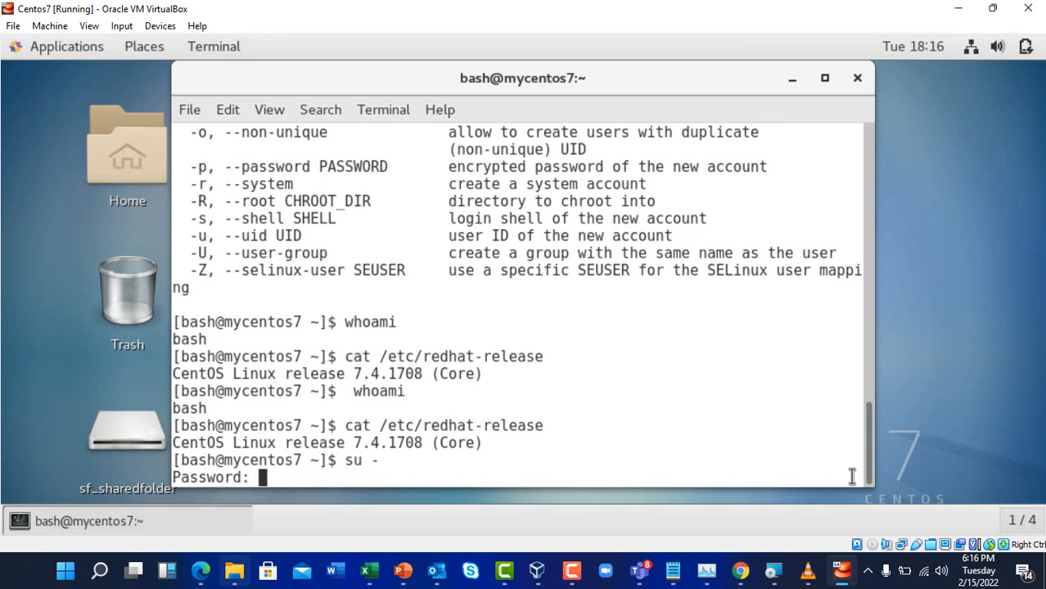
pyautogui.press('Return')
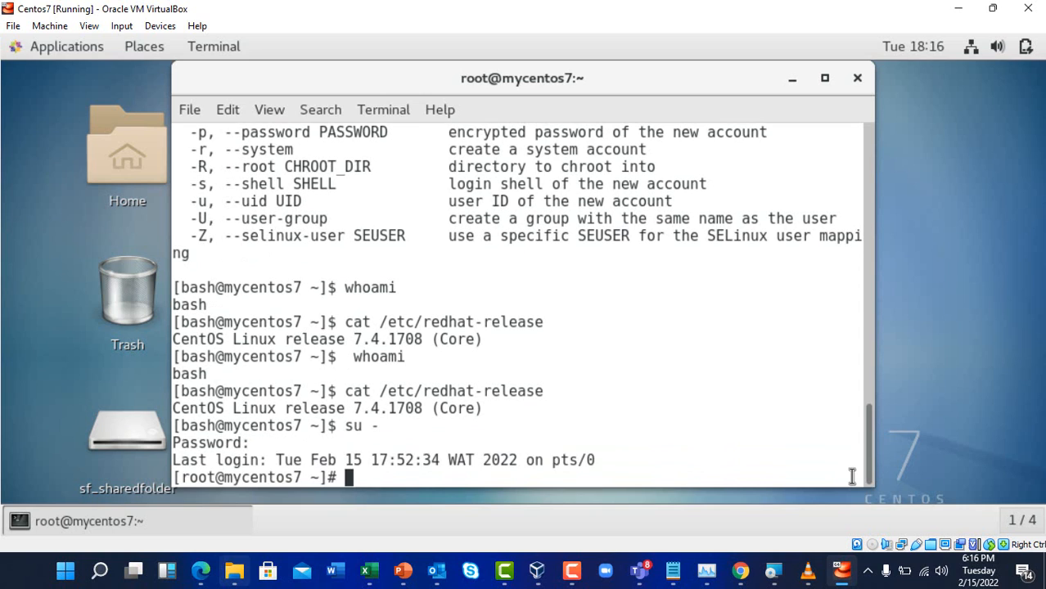
pyautogui.click(572, 571)
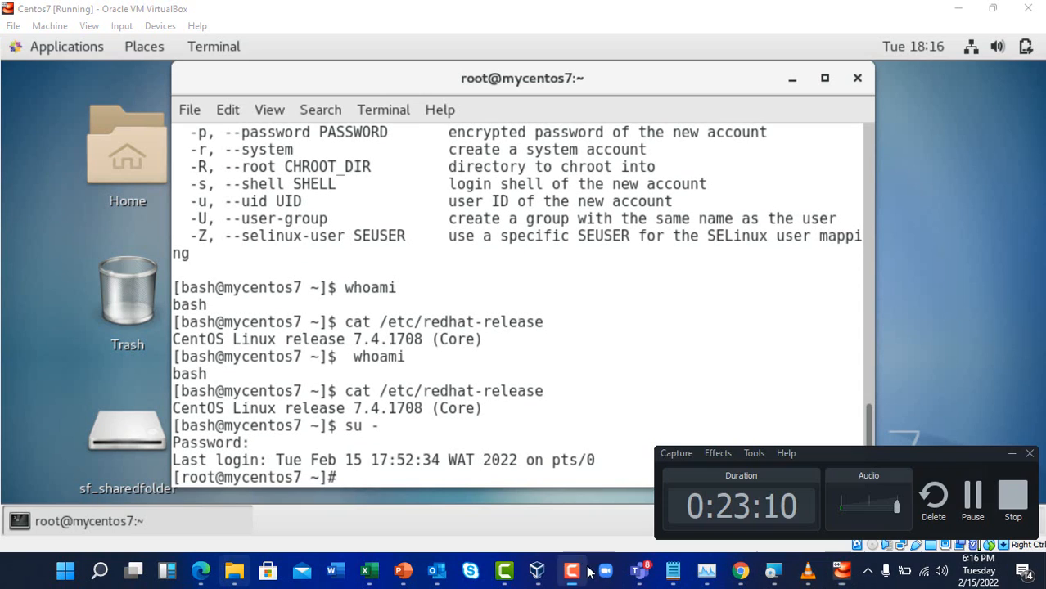
pyautogui.click(973, 495)
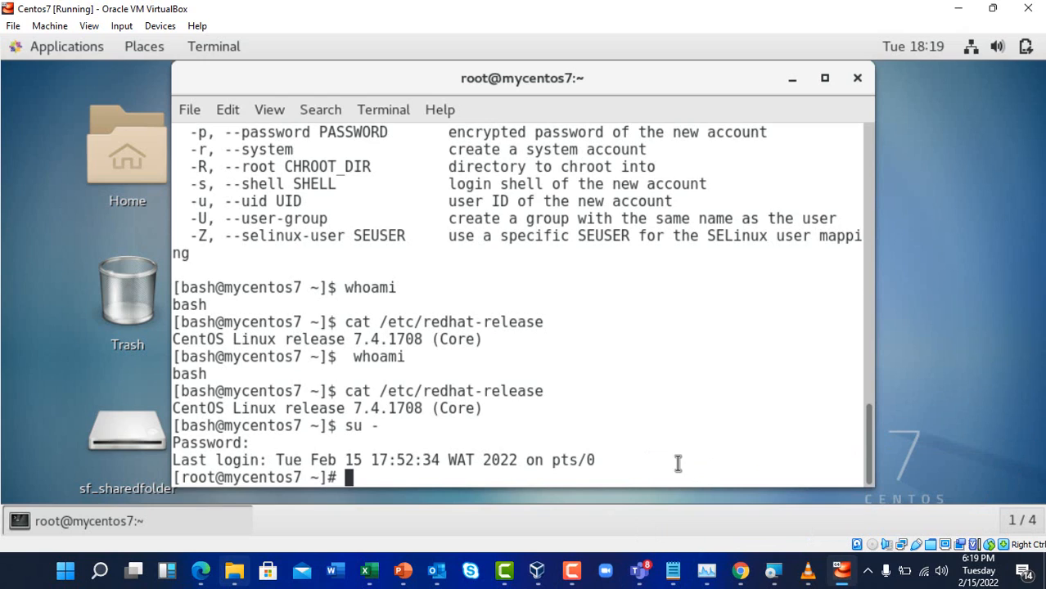
# Create the new user bash2 with adduser
pyautogui.write('add')
pyautogui.press('BackSpace')
pyautogui.write('user bash2')
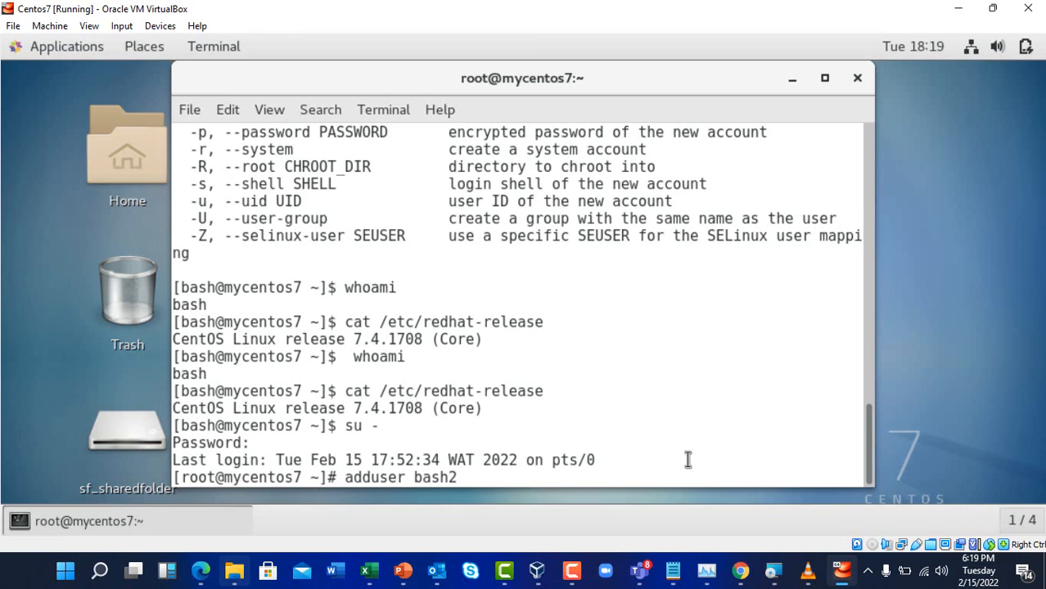
pyautogui.press('Return')
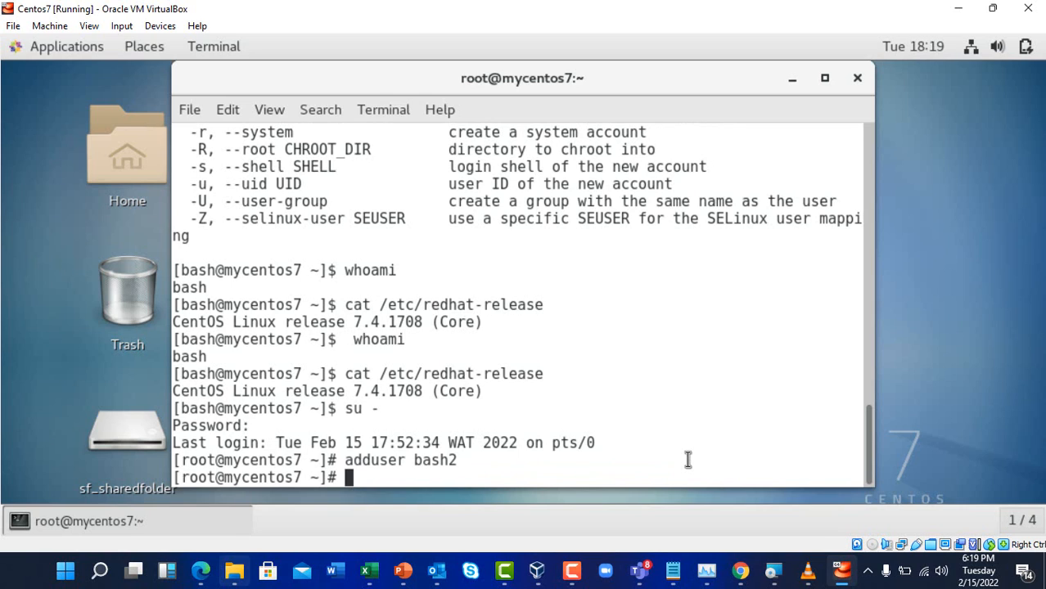
# Set a password for bash2 with passwd, entering it twice
pyautogui.write('pass')
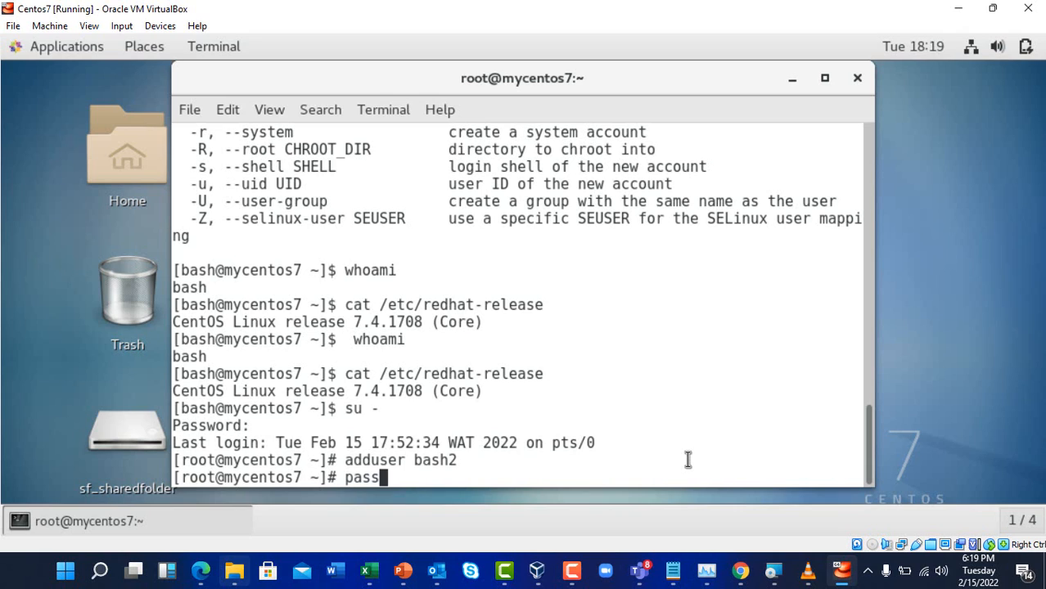
pyautogui.write('wd ba')
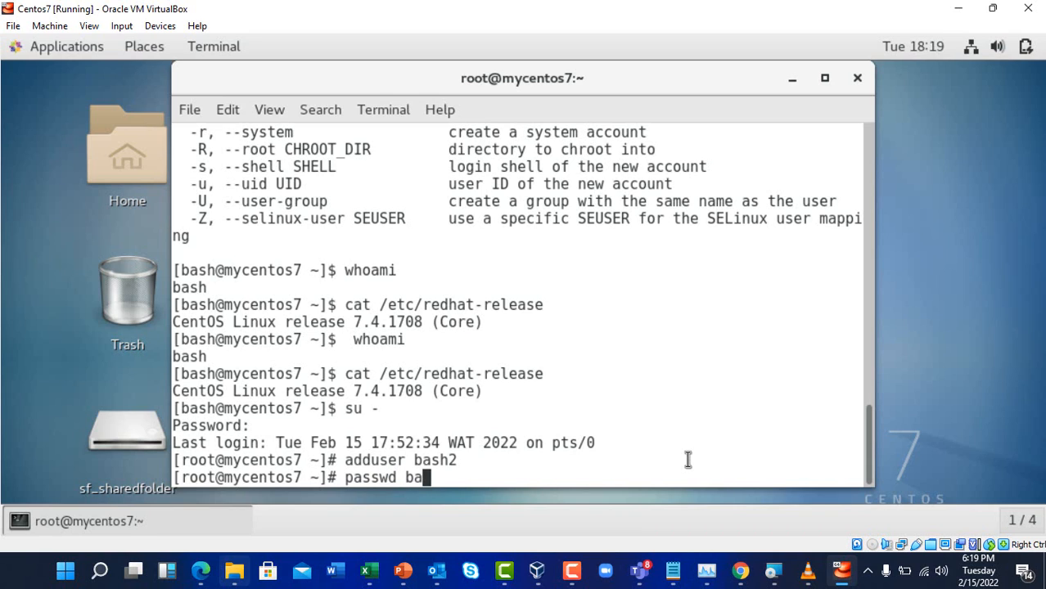
pyautogui.write('sh2')
pyautogui.press('Return')
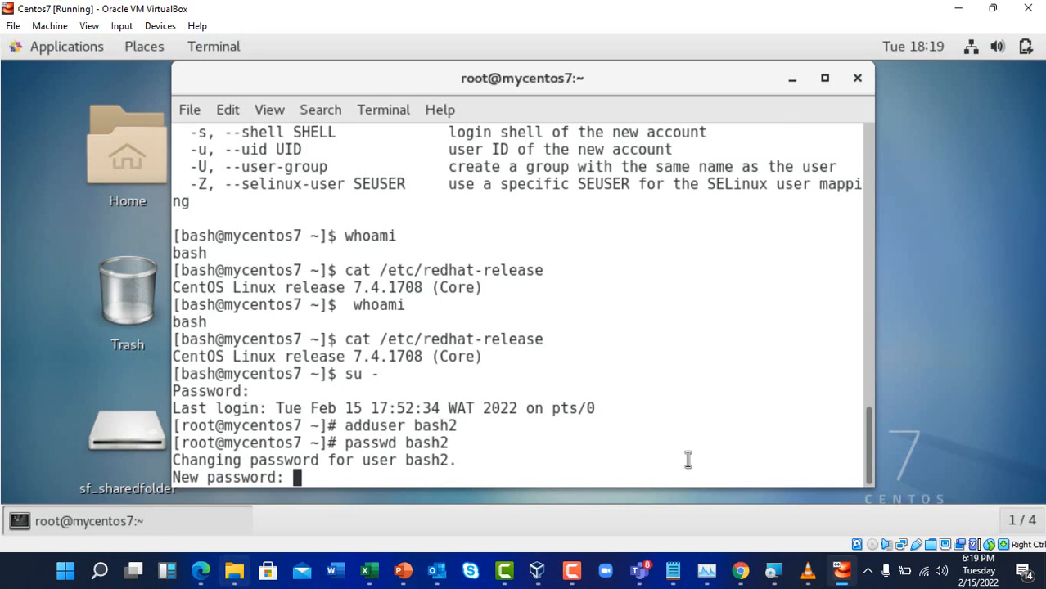
pyautogui.press('Return')
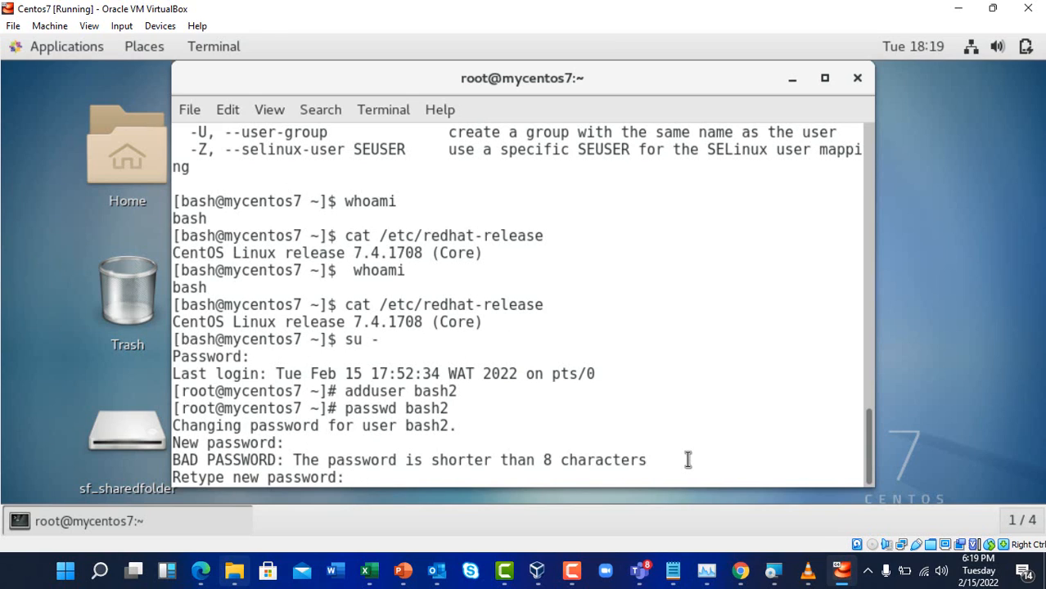
pyautogui.press('Return')
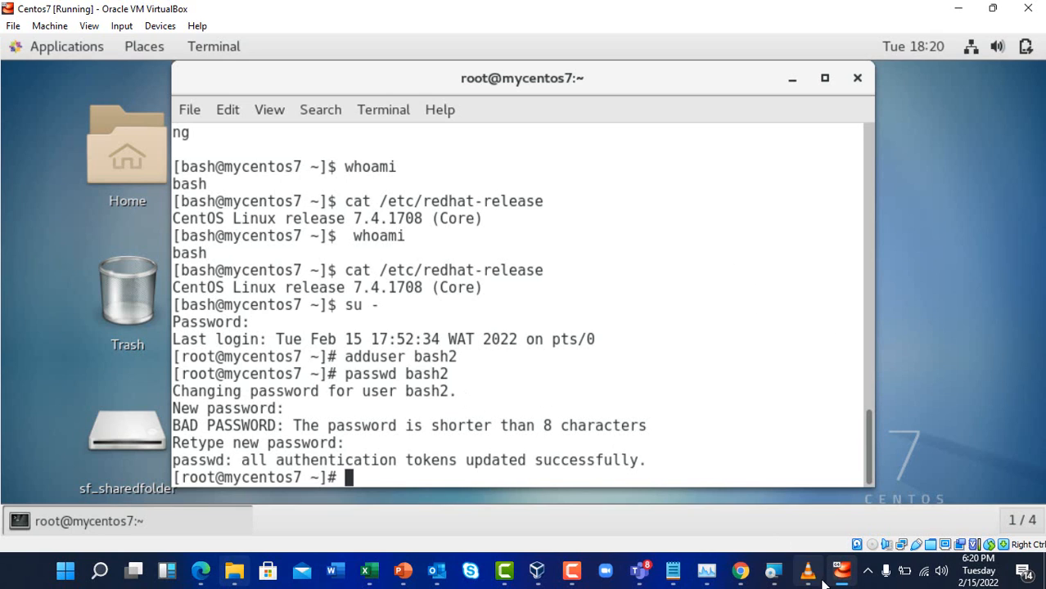
pyautogui.click(571, 571)
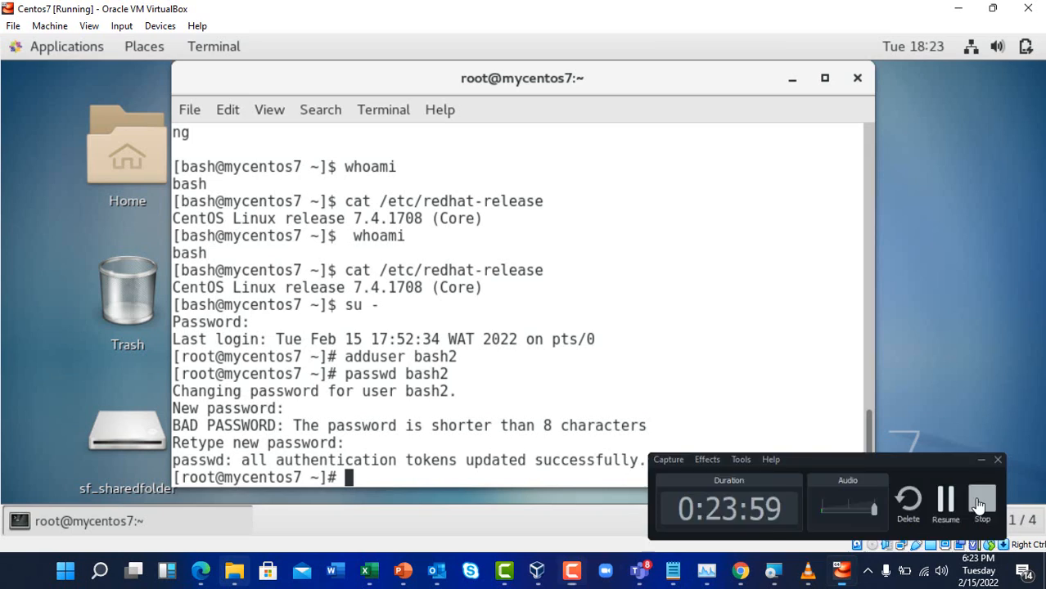
pyautogui.click(980, 505)
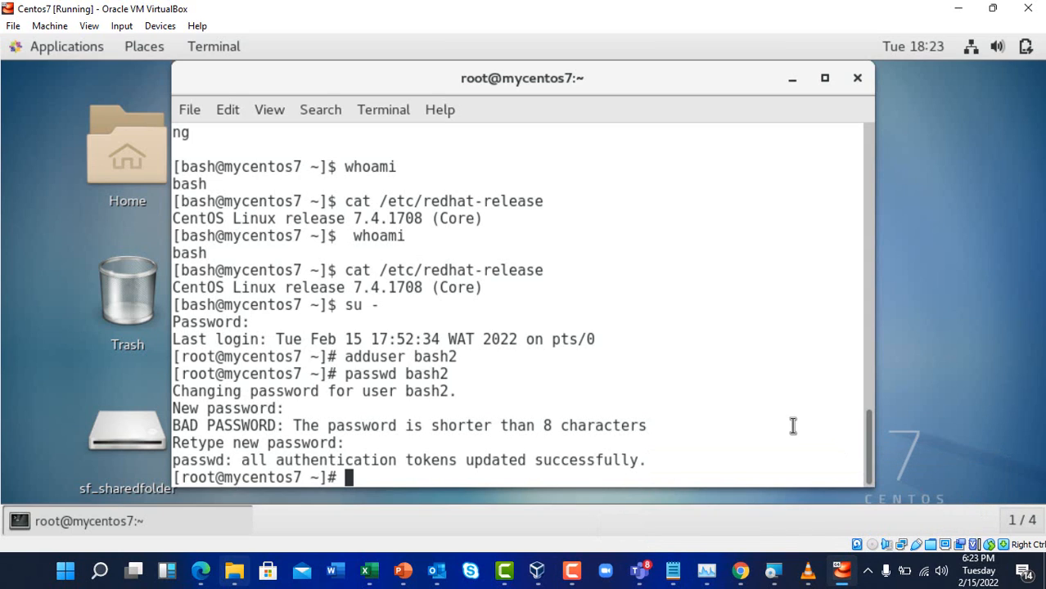
# Open the sudoers file with visudo
pyautogui.moveTo(740, 570)
pyautogui.write('visudo')
pyautogui.press('Return')
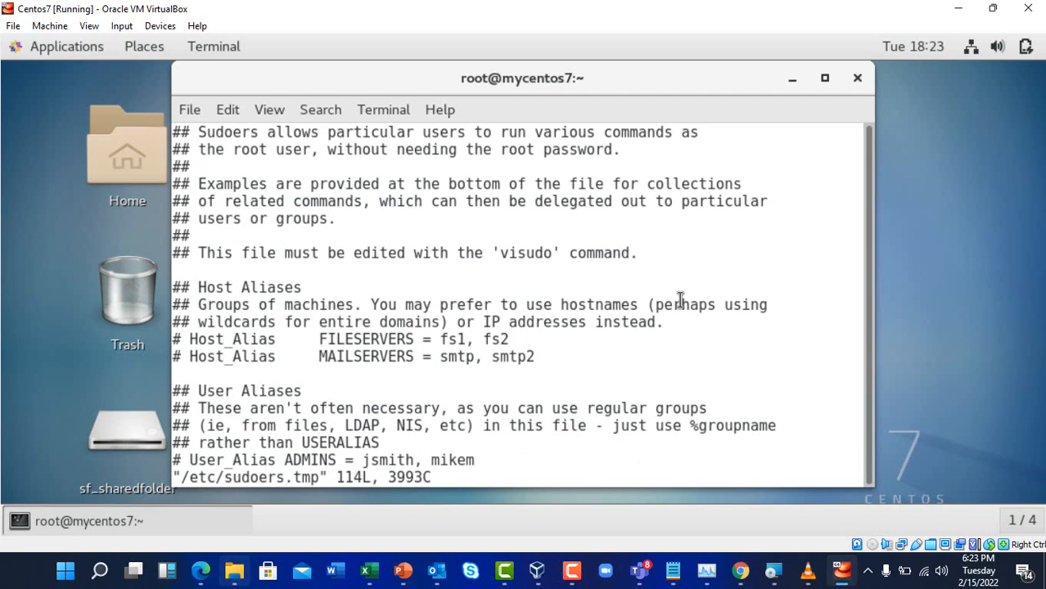
pyautogui.scroll(-13, 591, 379)
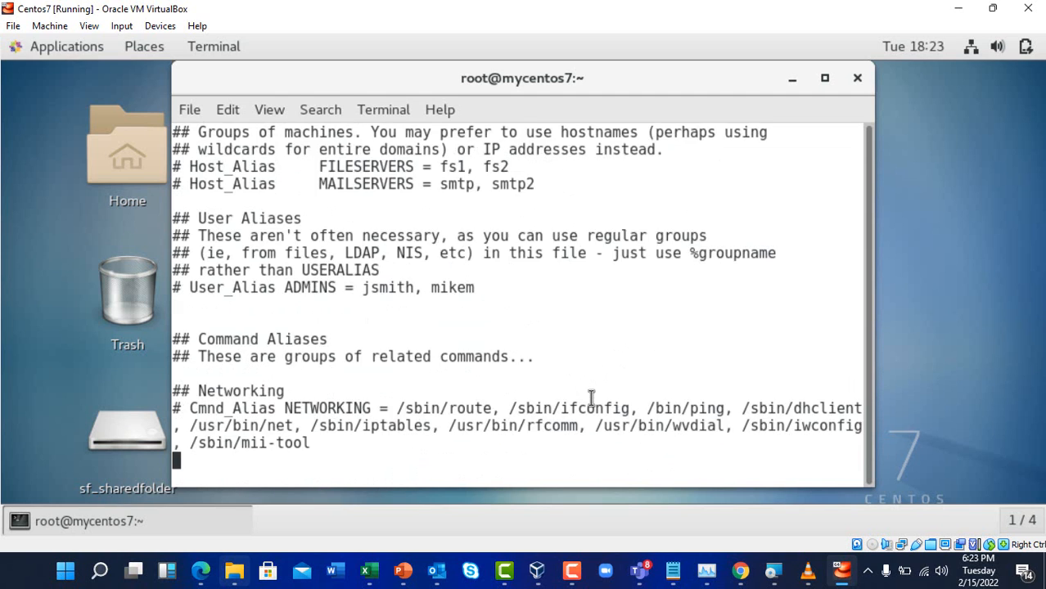
pyautogui.scroll(-6, 591, 399)
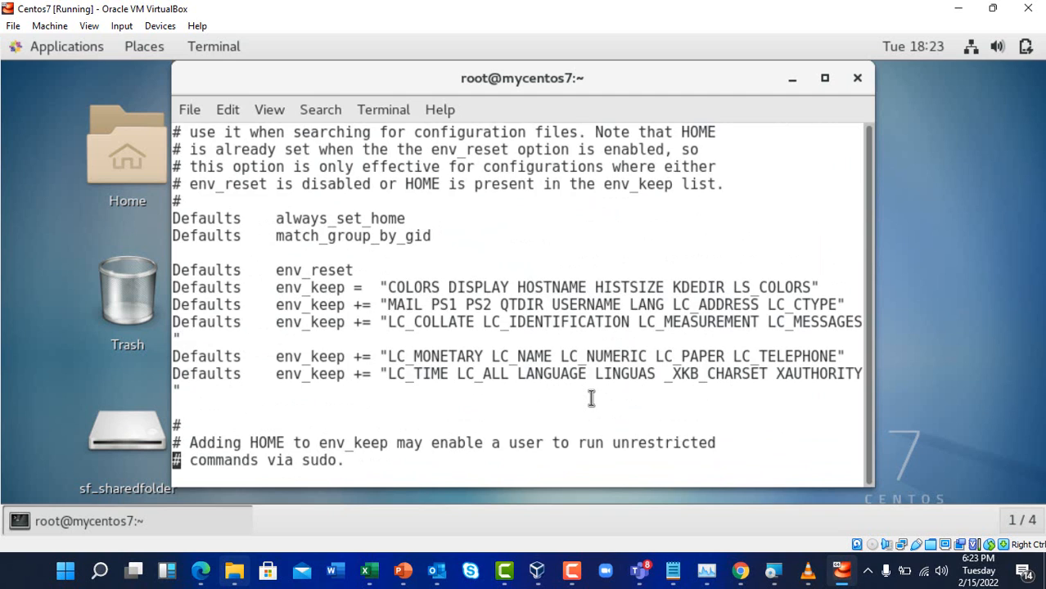
pyautogui.scroll(-13, 591, 399)
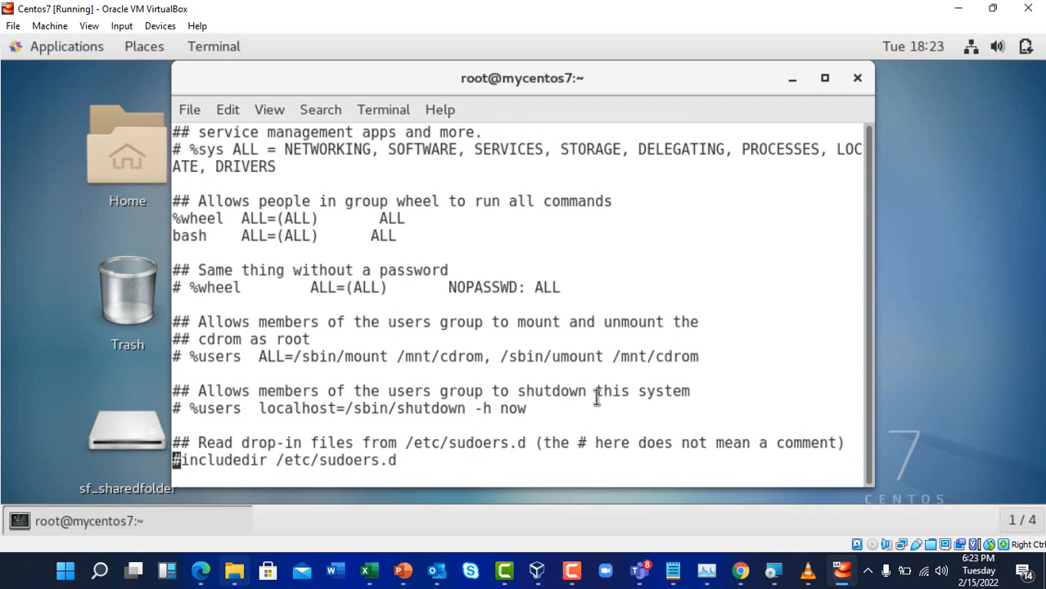
# Search for ALL=(ALL) to reach the root and bash rules, and enter insert mode
pyautogui.press('/')
pyautogui.write('a')
pyautogui.press('BackSpace')
pyautogui.write('ALL')
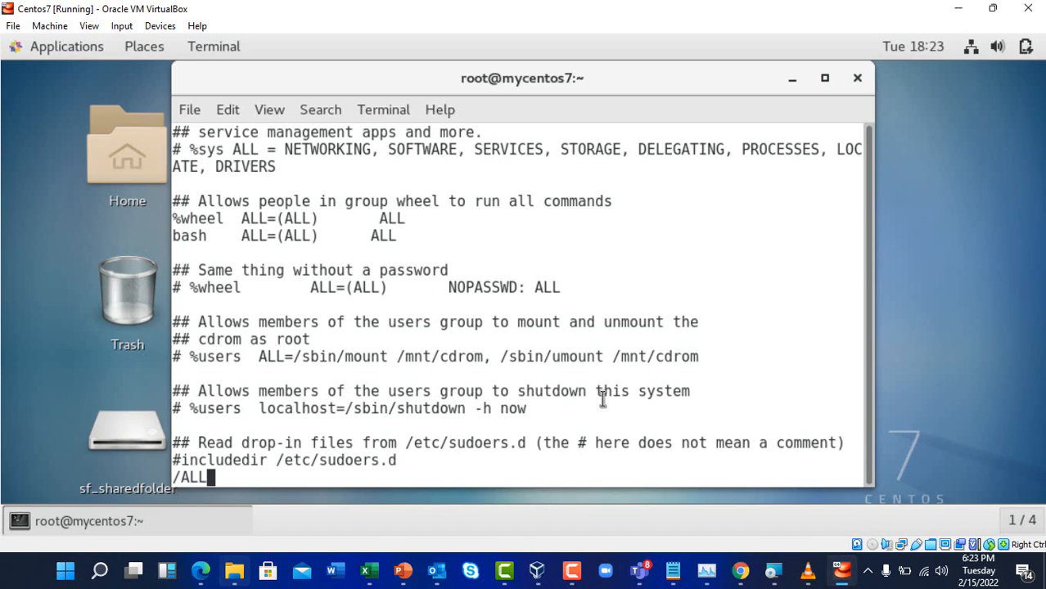
pyautogui.write('=(ALL)')
pyautogui.press('Return')
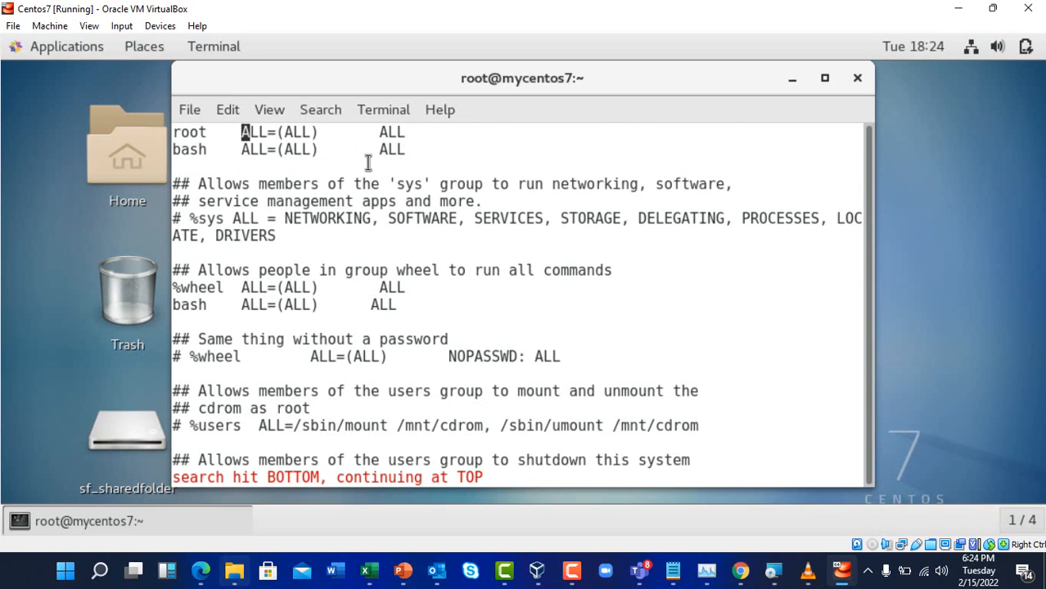
pyautogui.scroll(1, 319, 152)
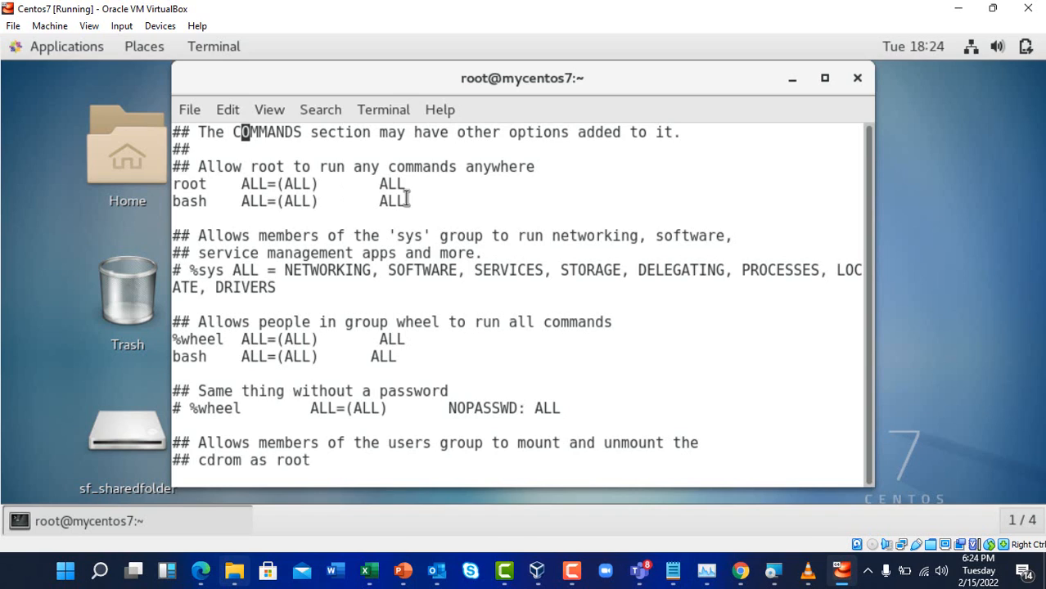
pyautogui.hotkey('shift', 'i')
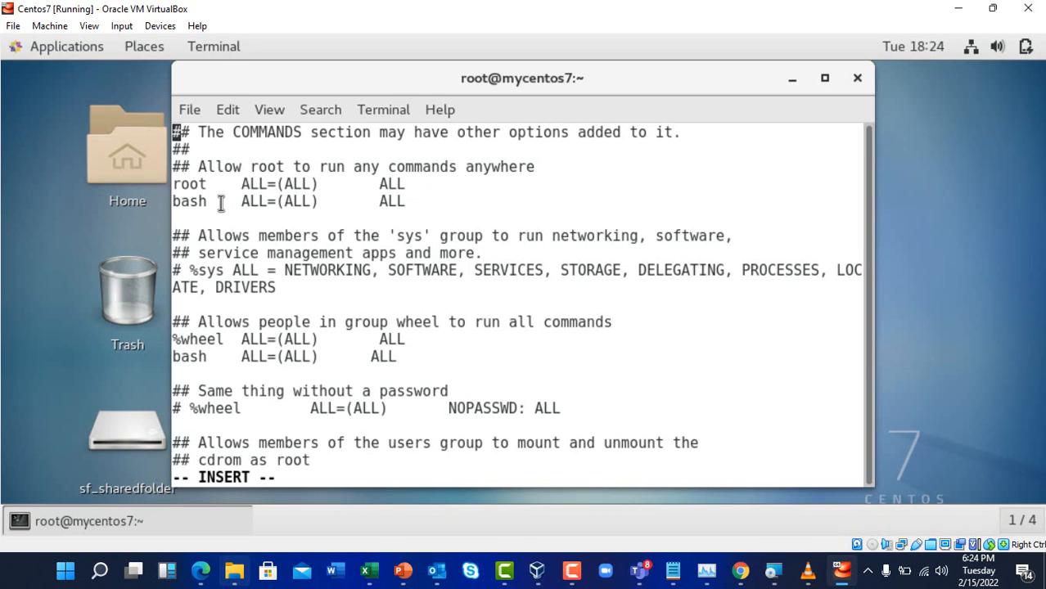
# Add the line 'bash2 ALL=(ALL) ALL' beneath bash's entry in sudoers
pyautogui.press('Down')
pyautogui.press('Down')
pyautogui.press('Down')
pyautogui.press('Down')
pyautogui.press('Down')
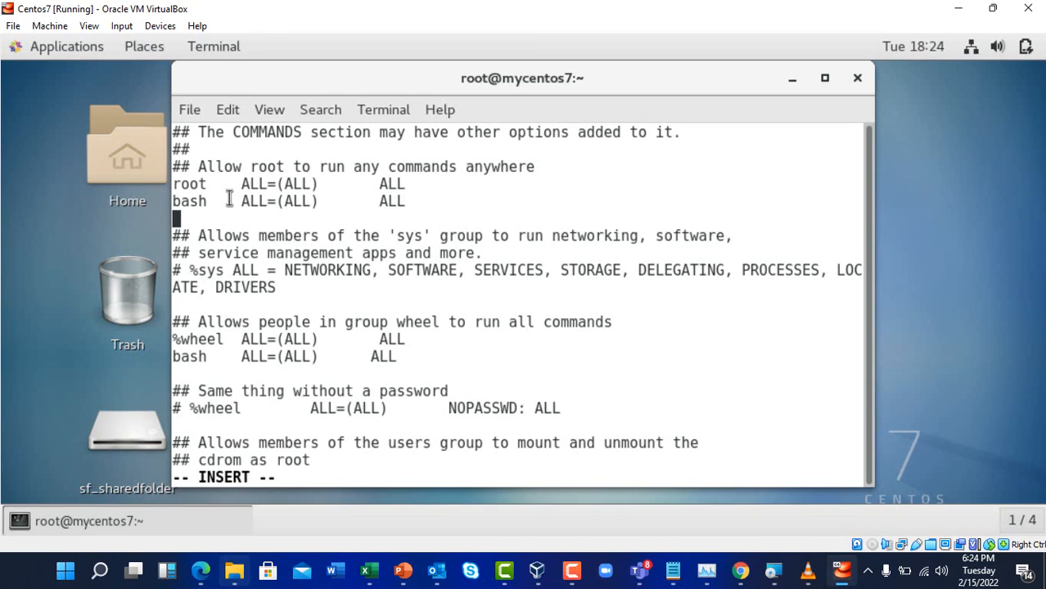
pyautogui.write('bash2  ')
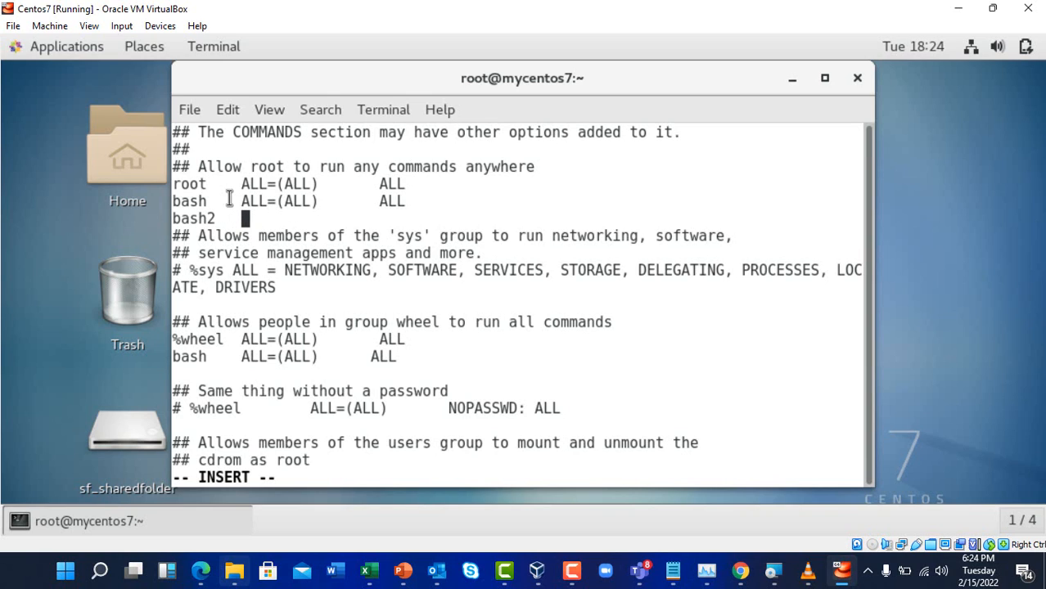
pyautogui.write(' ALL=')
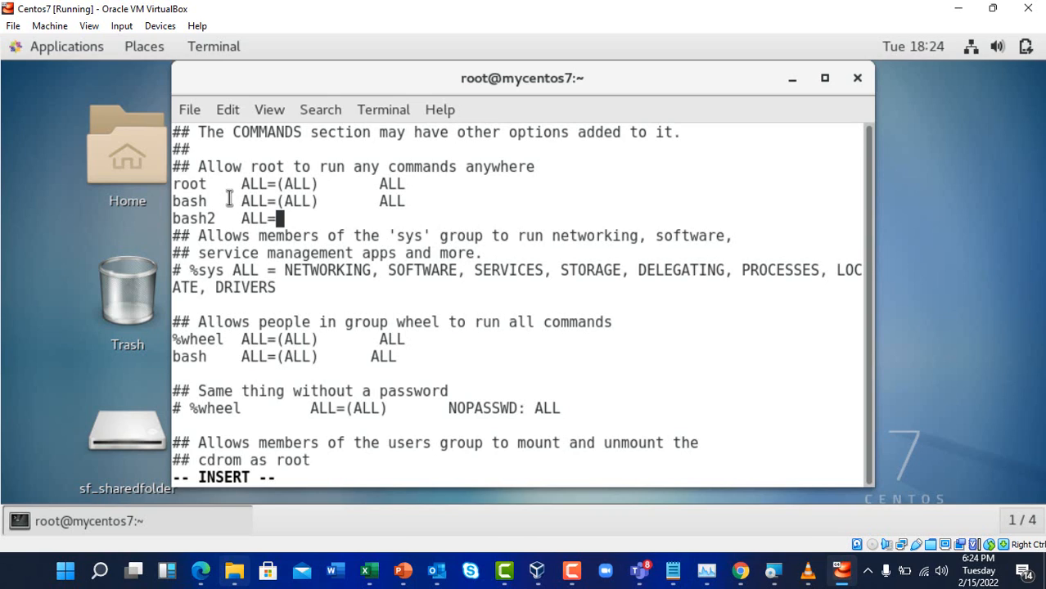
pyautogui.write('(ALL)      ')
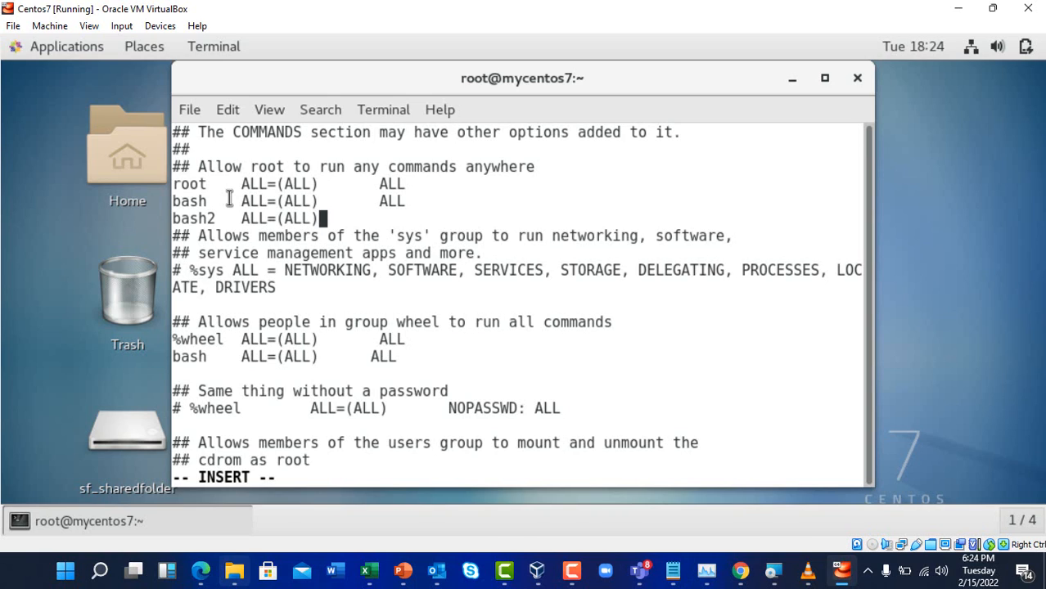
pyautogui.write('  ALL')
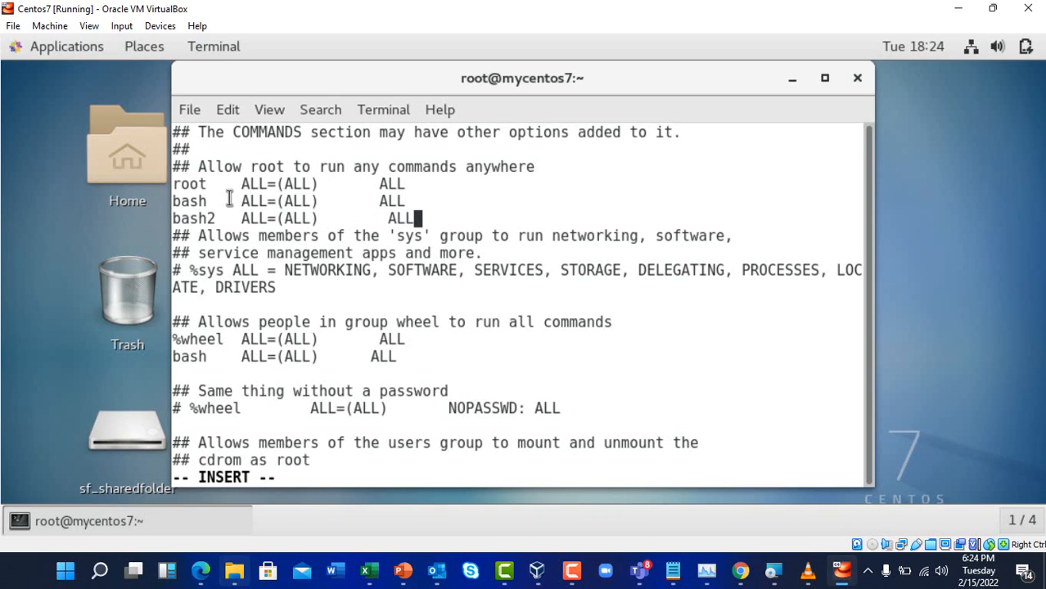
pyautogui.press('BackSpace')
pyautogui.press('BackSpace')
pyautogui.press('BackSpace')
pyautogui.press('BackSpace')
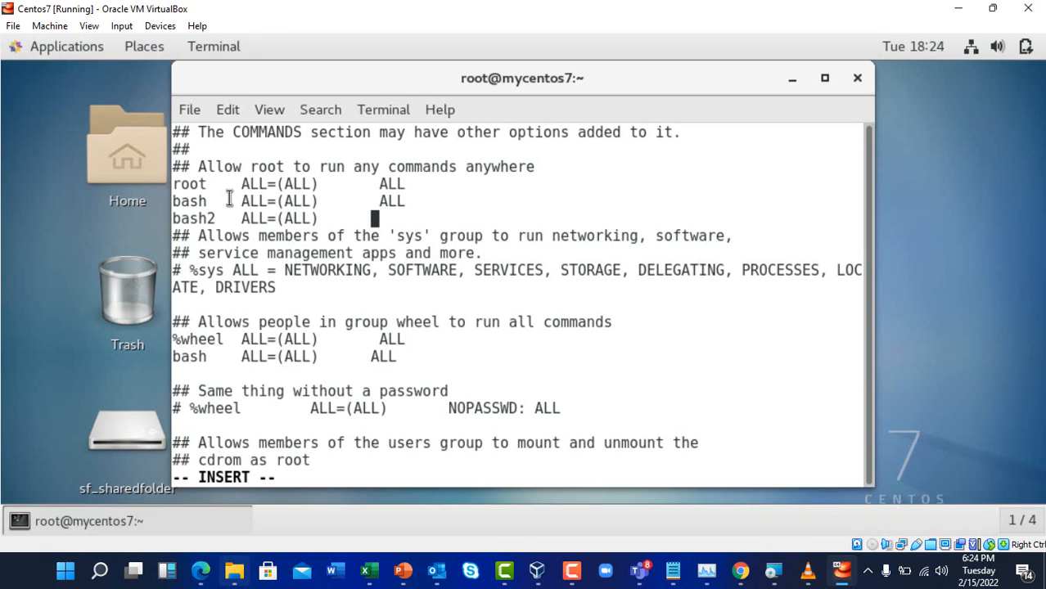
pyautogui.write('ALL')
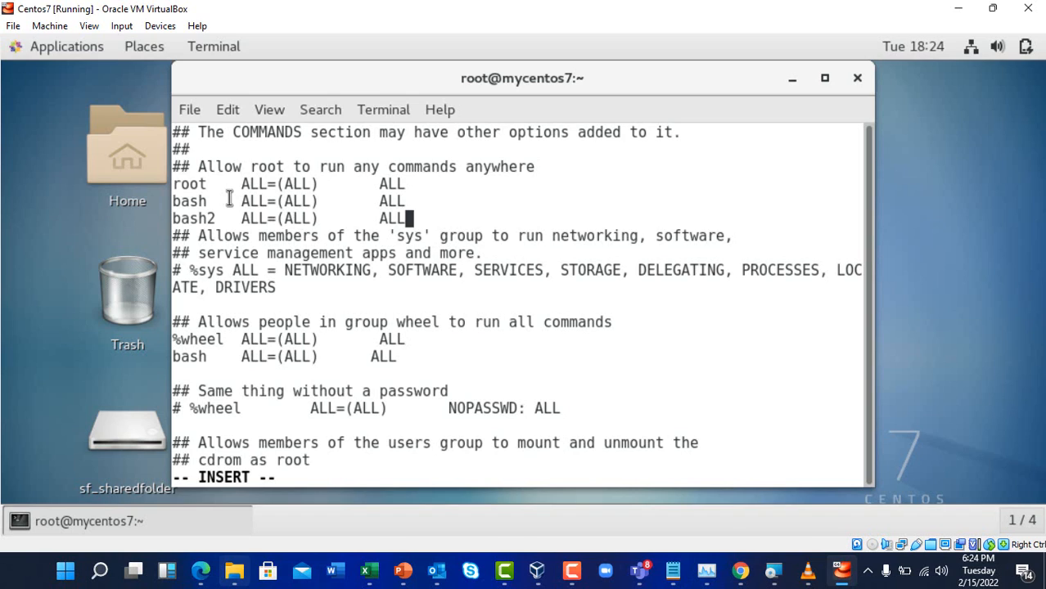
pyautogui.press('Escape')
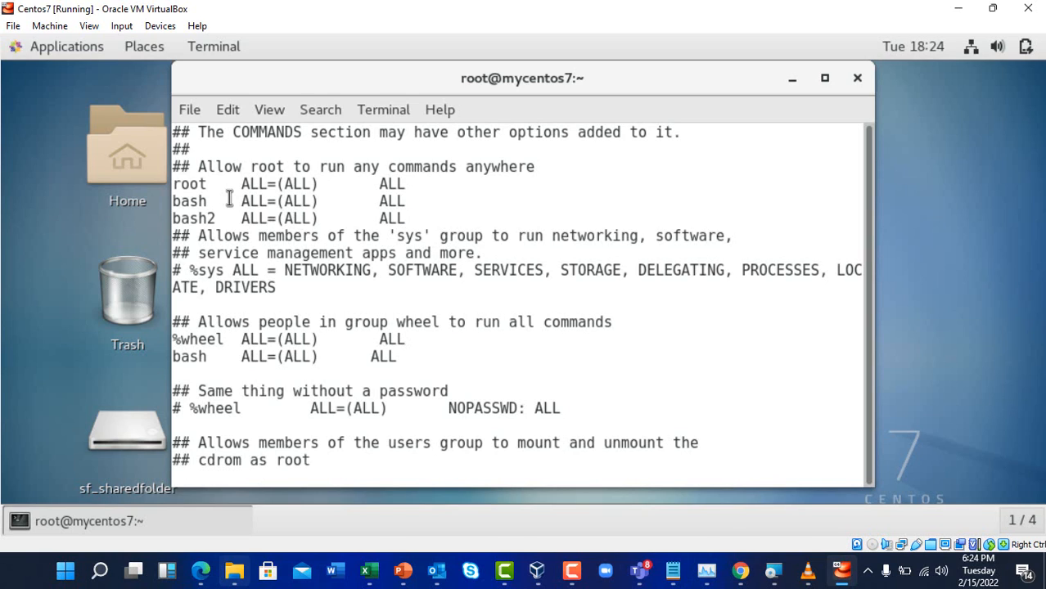
# Save the sudoers file and quit visudo with :wq
pyautogui.write(':WQ!')
pyautogui.press('Return')
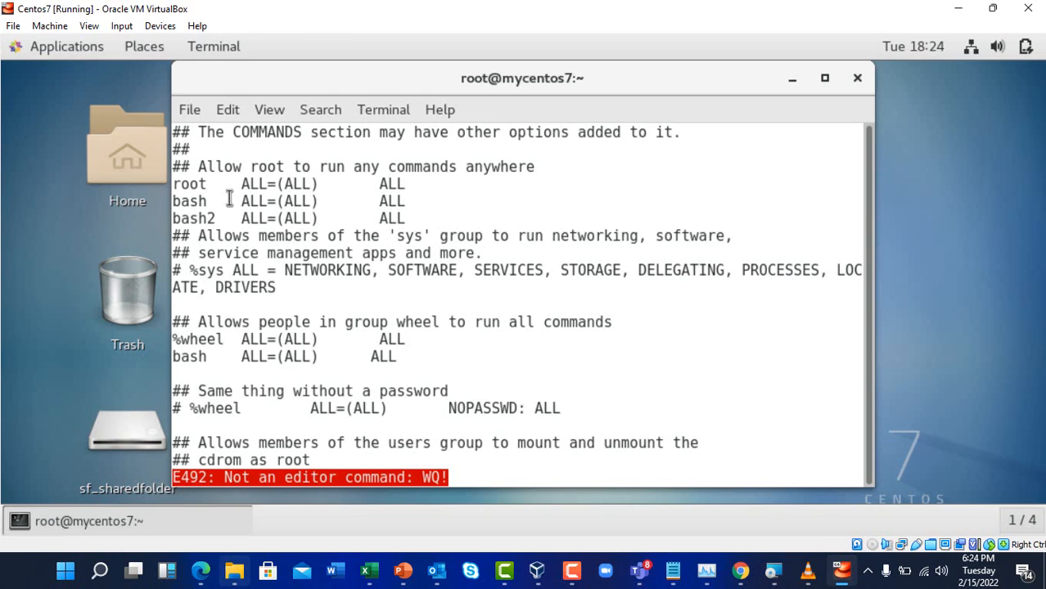
pyautogui.hotkey('shift', 'i')
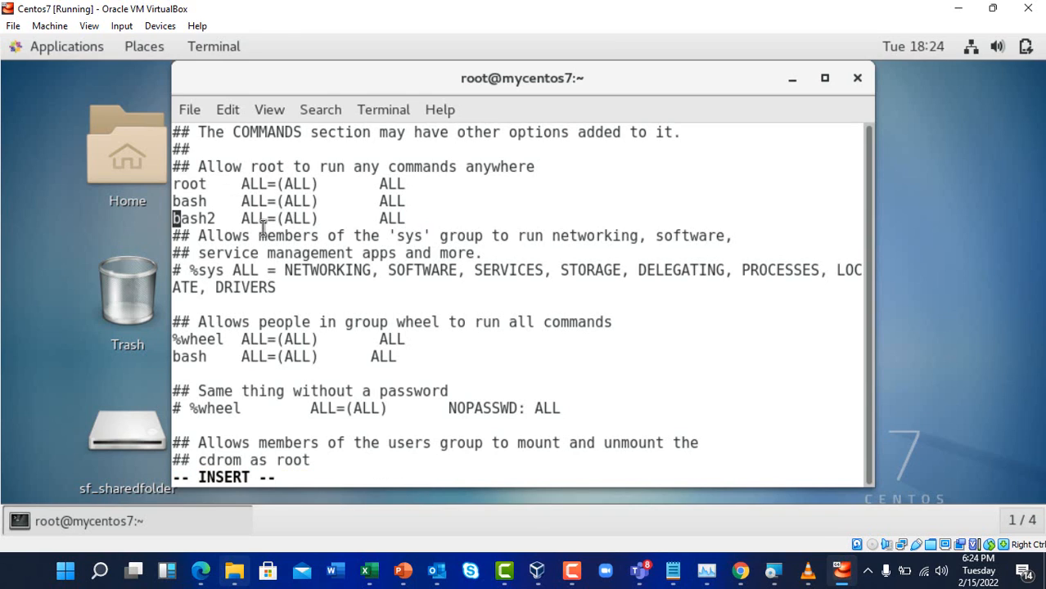
pyautogui.press('Escape')
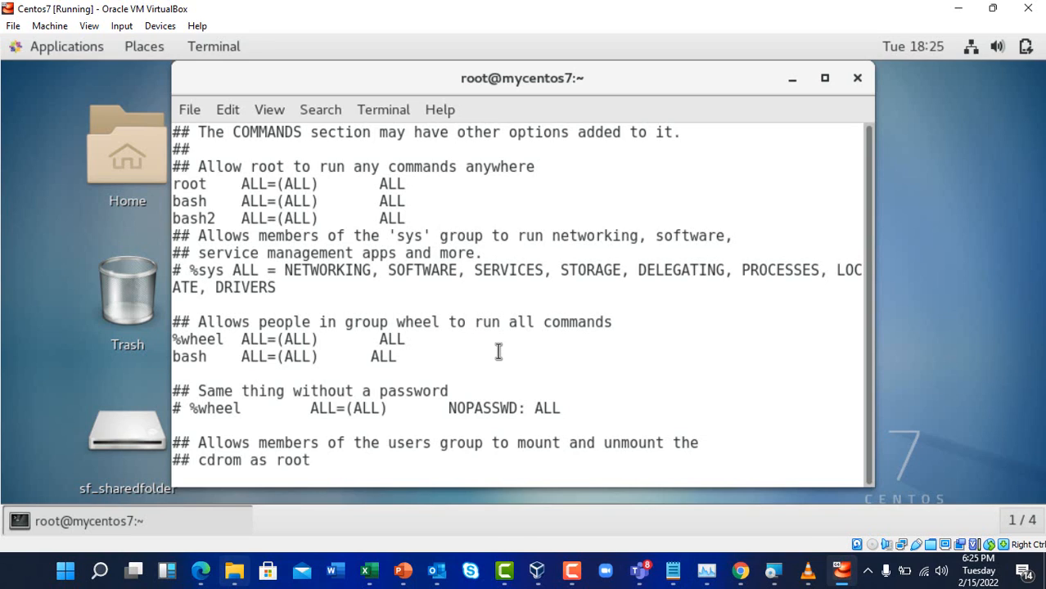
pyautogui.hotkey('shift', ';')
pyautogui.write('wq')
pyautogui.press('Return')
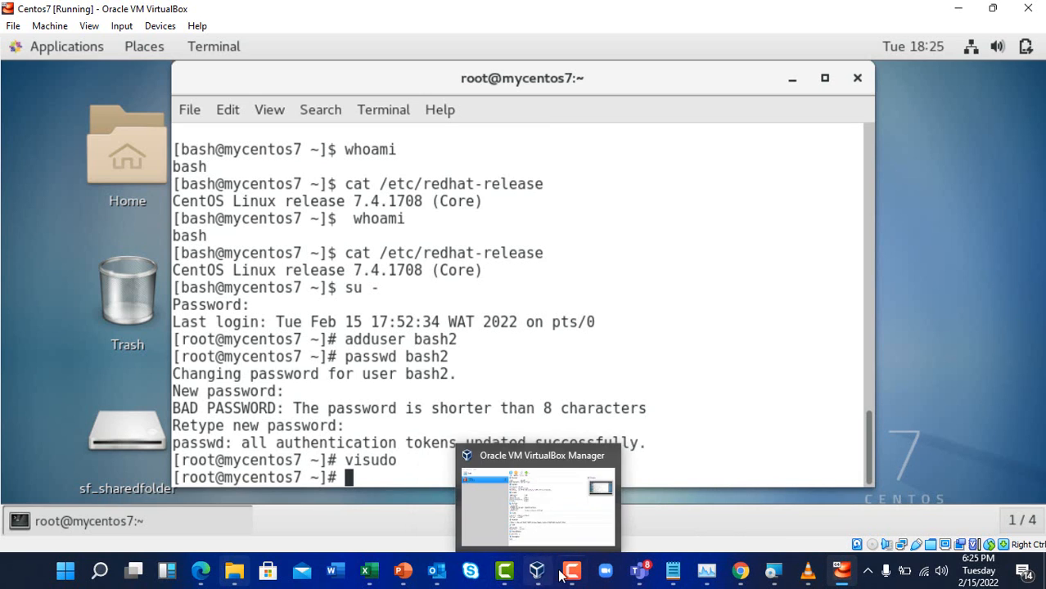
# Reopen the empty sf_sharedfolder window, then minimize the VM to show the VirtualBox Manager
pyautogui.click(842, 571)
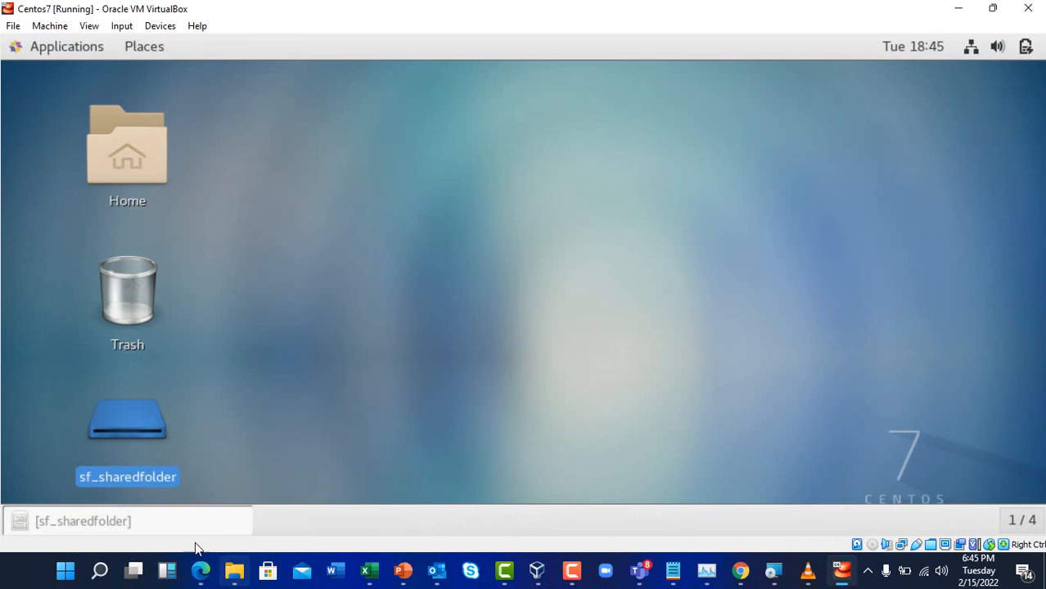
pyautogui.click(109, 509)
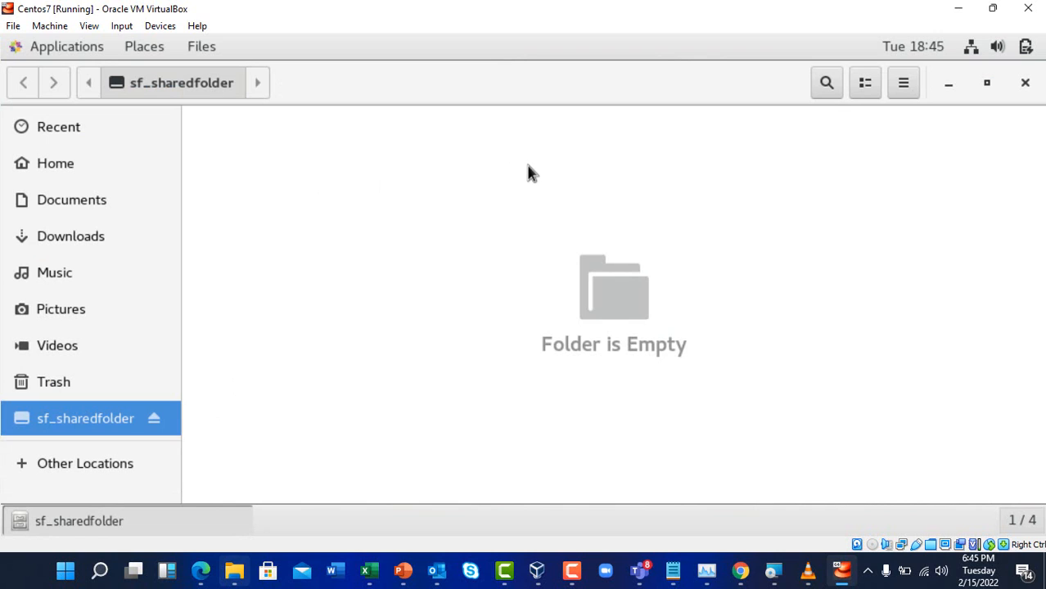
pyautogui.click(961, 13)
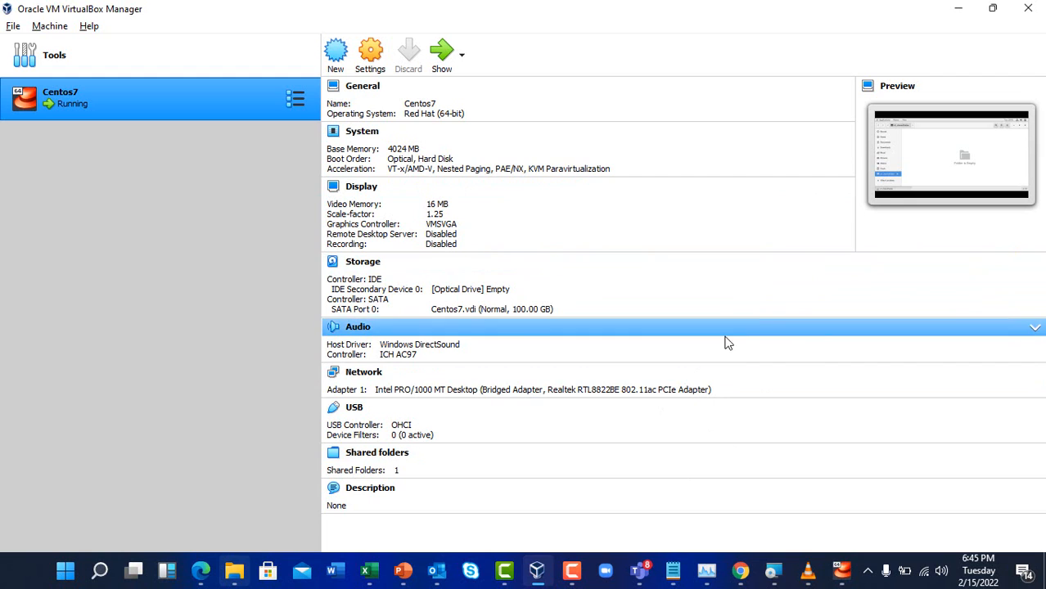
# Restore the Centos7 window and minimize the sf_sharedfolder Files window to show the guest desktop
pyautogui.click(843, 571)
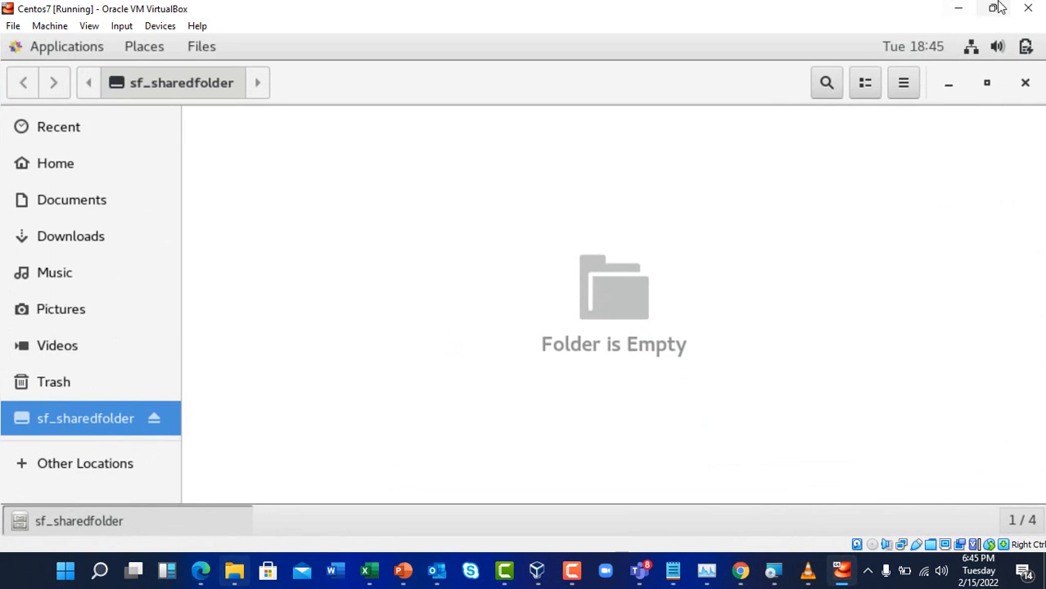
pyautogui.click(949, 88)
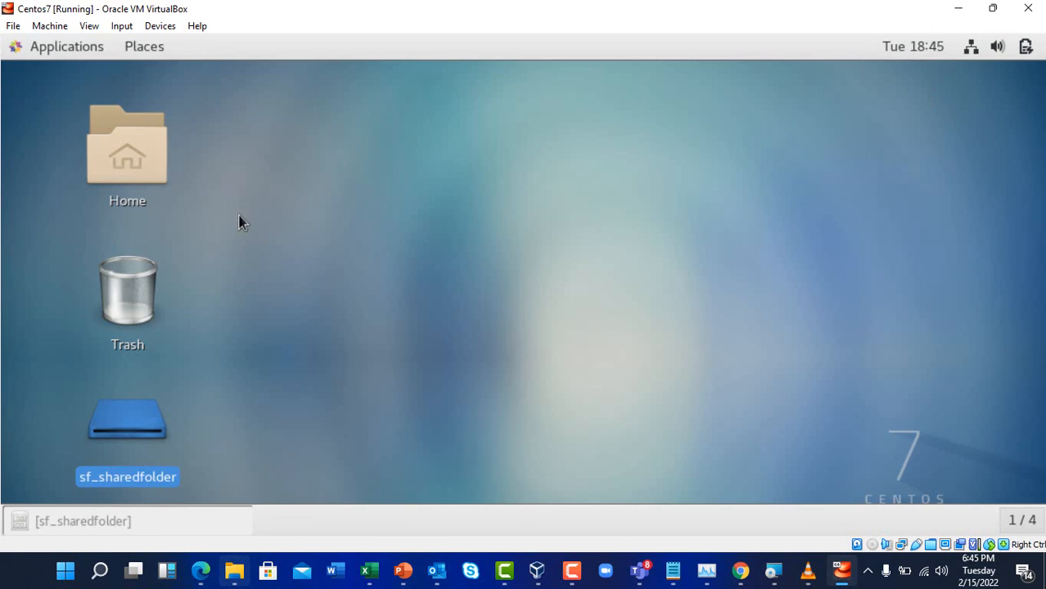
pyautogui.click(59, 47)
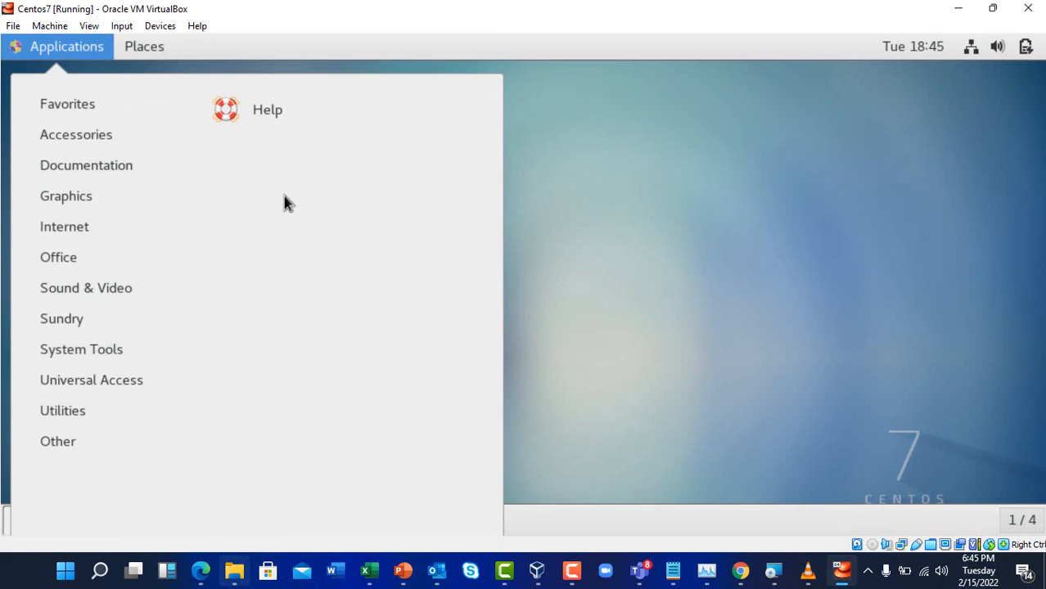
pyautogui.click(603, 205)
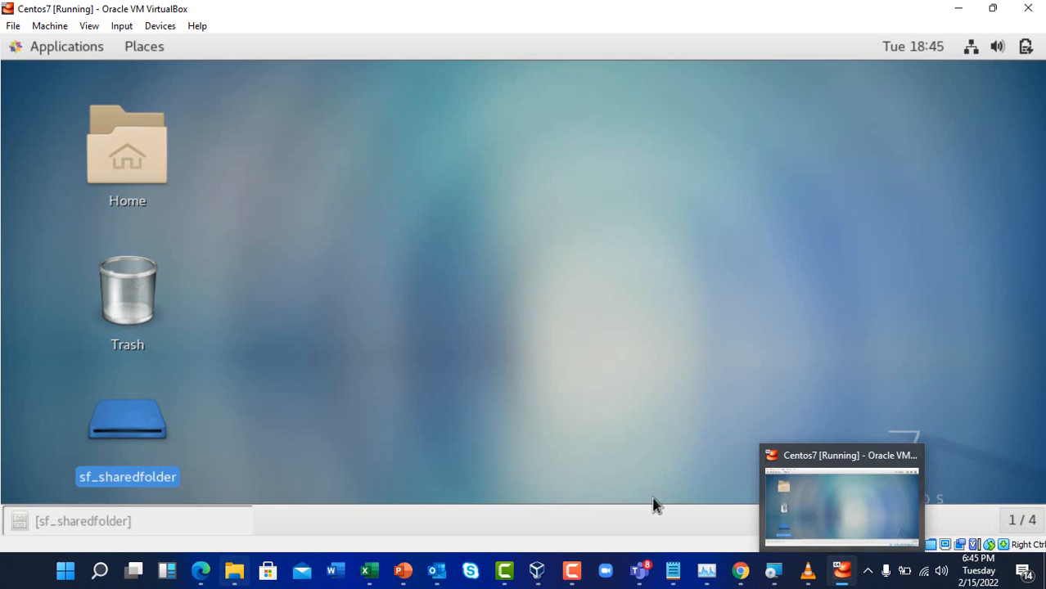
pyautogui.click(580, 583)
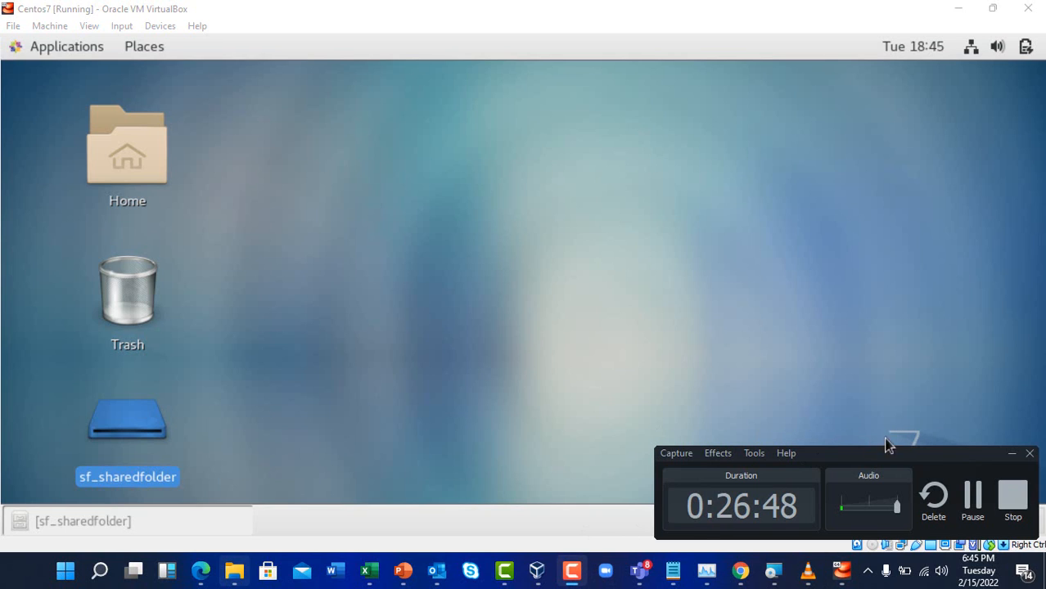